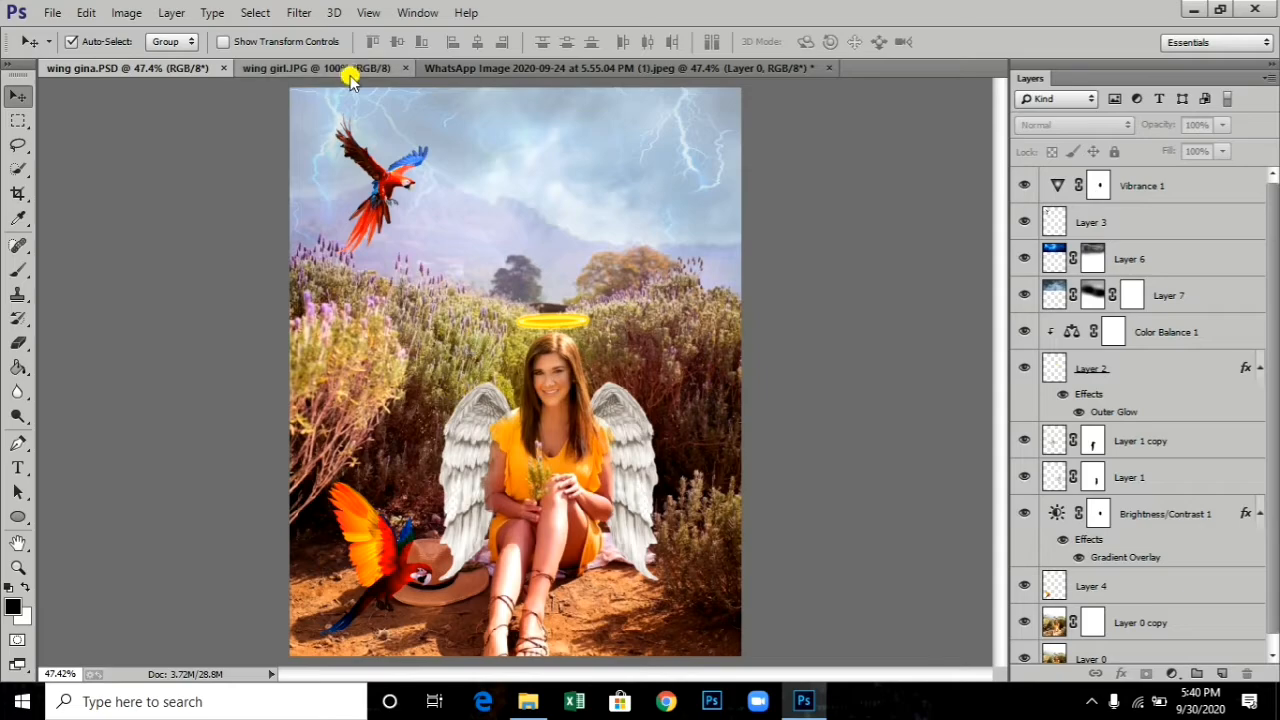
Step: Open the wing image WhatsApp_Image_2020-08-13_at_1.34.31_PM__3_-removebg-preview (2).png from the wings effect folder, assigning working RGB Adobe RGB (1998)
click(349, 68)
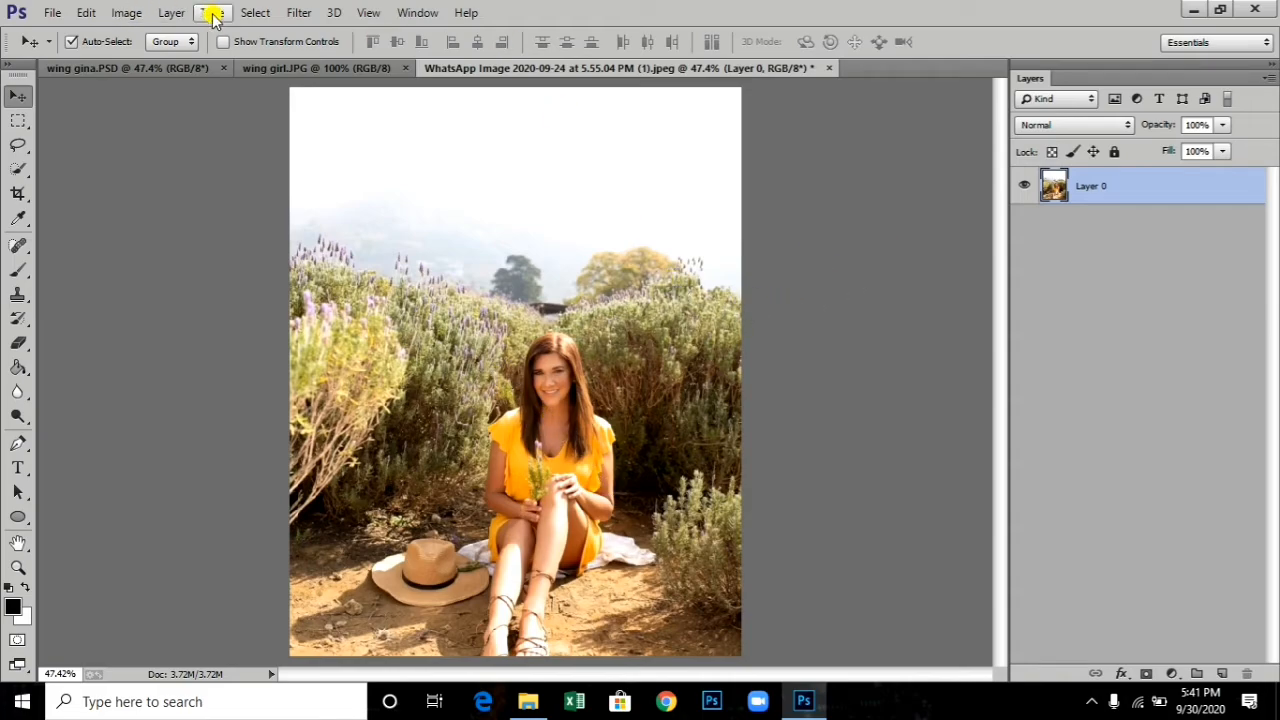
key(ctrl+o)
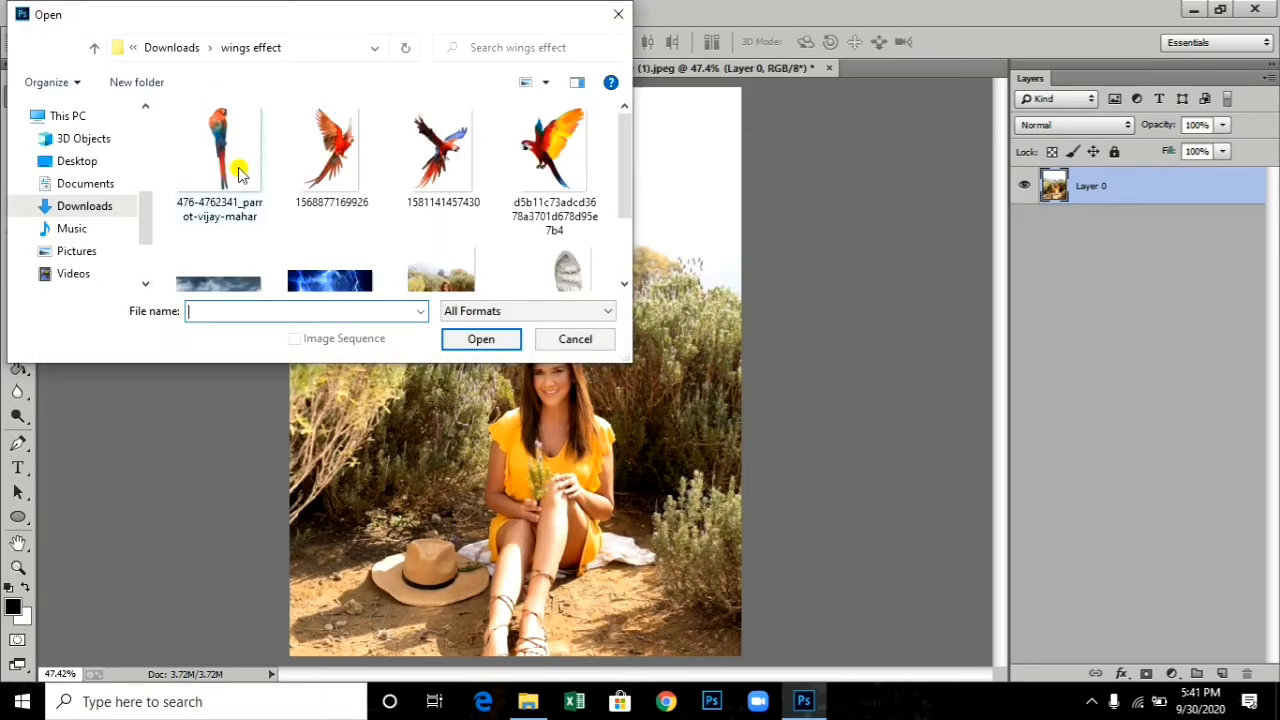
scroll(330, 180, down, 1)
click(515, 222)
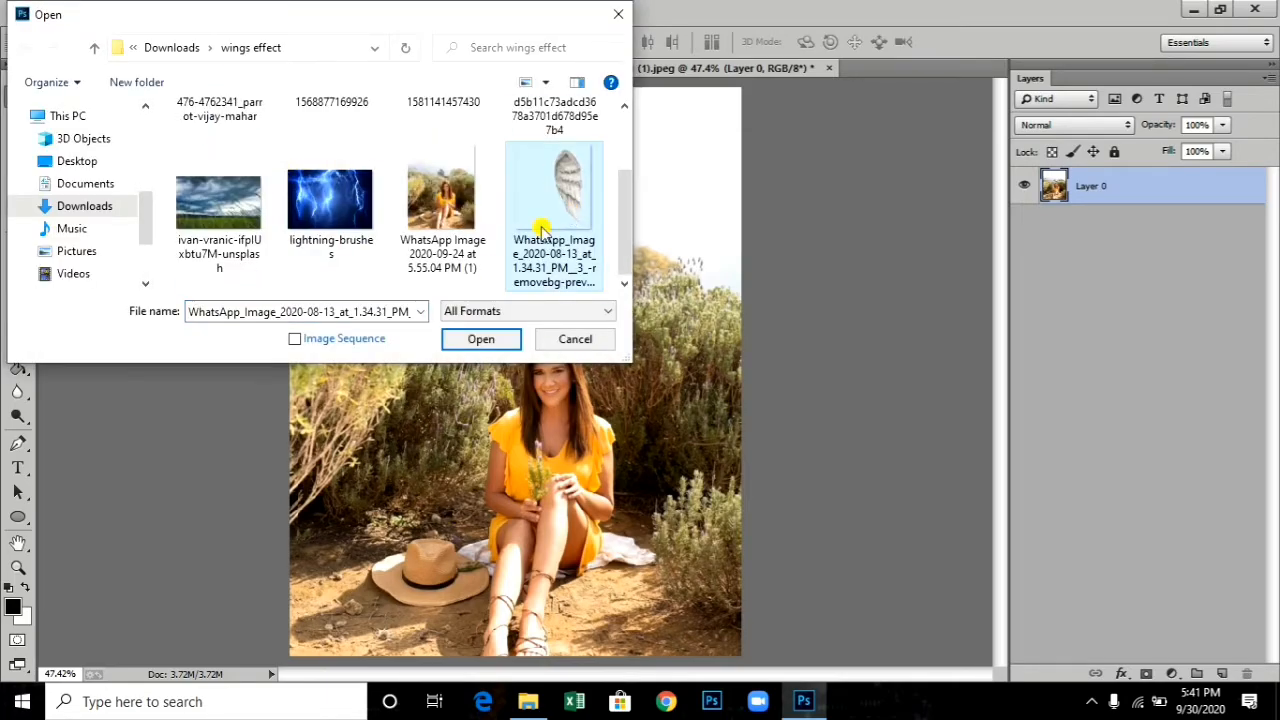
click(486, 341)
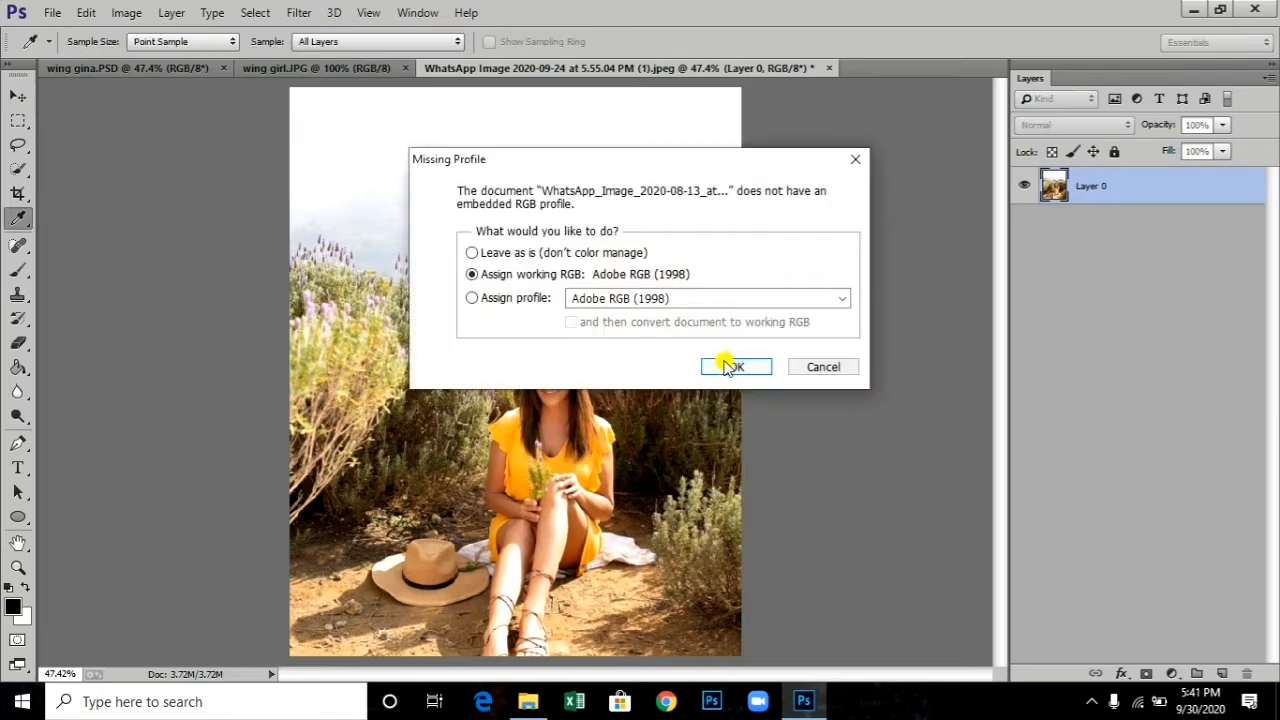
click(735, 367)
Step: Move the wing layer into the portrait document of the woman in the yellow dress
key(v)
drag(646, 366, 395, 105)
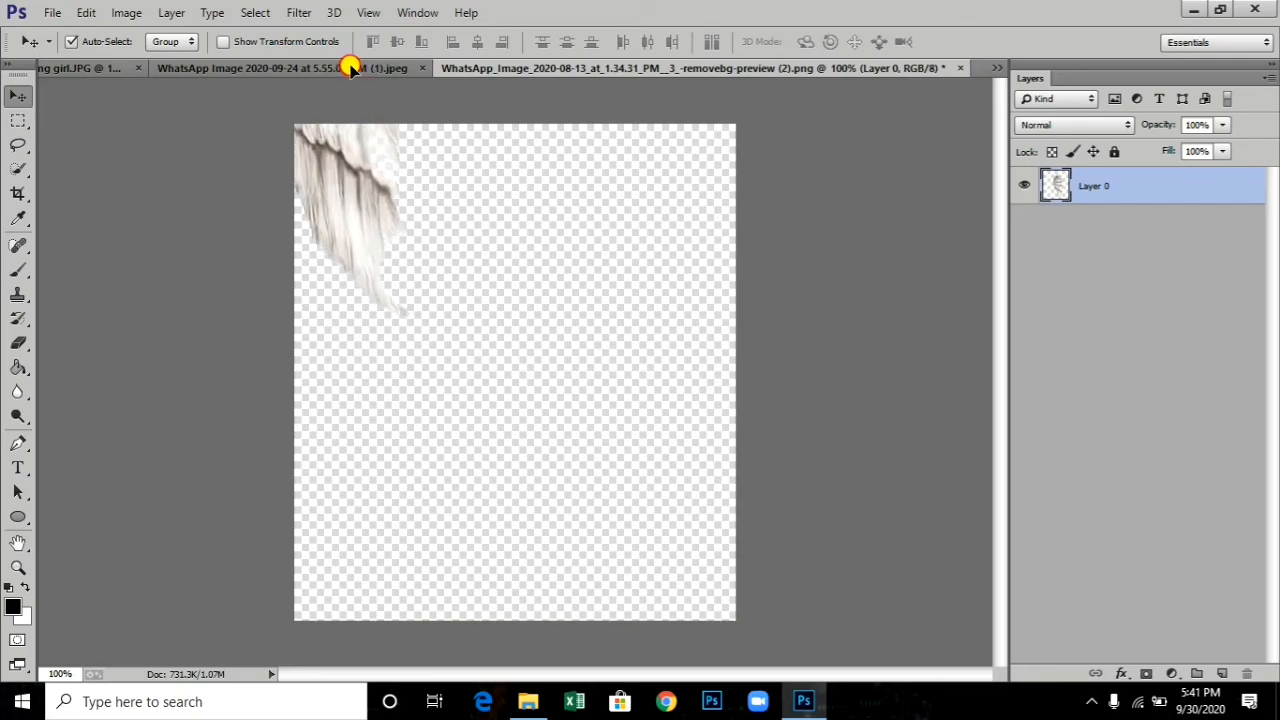
drag(350, 67, 618, 464)
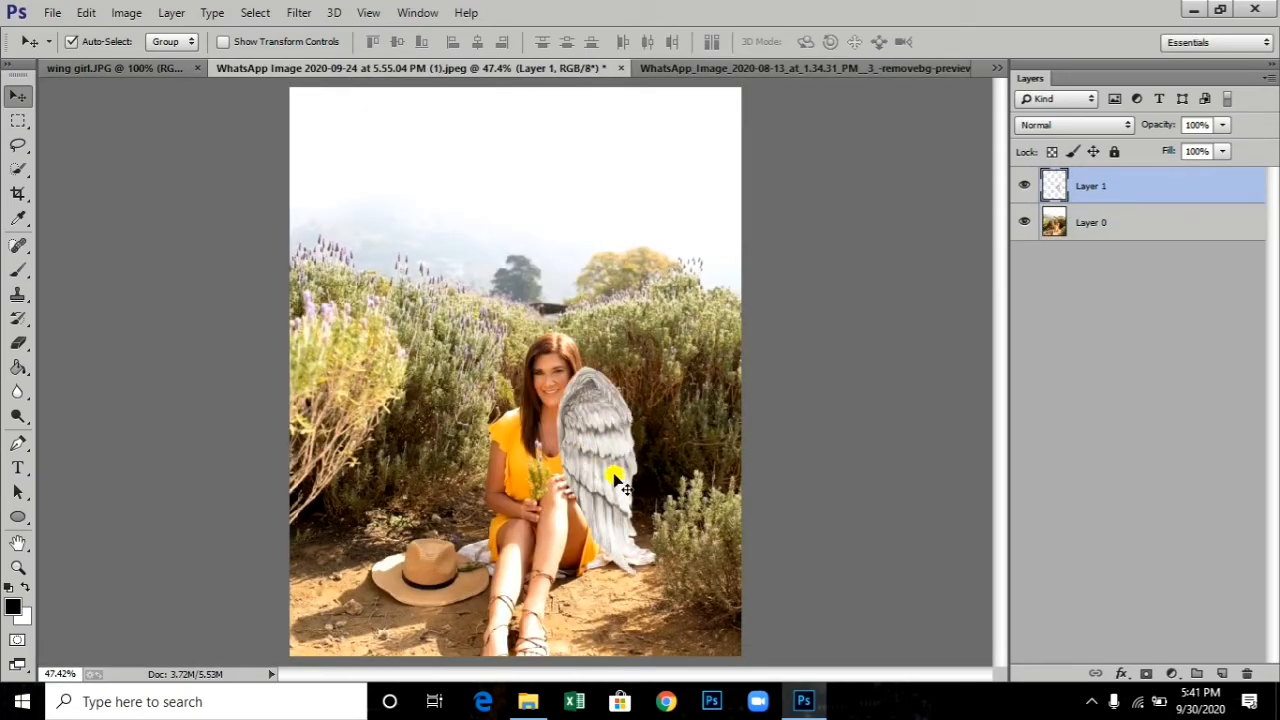
Step: Free-transform the wing, moving it beside the woman's shoulder on the image's right side and shrinking it slightly
key(ctrl+t)
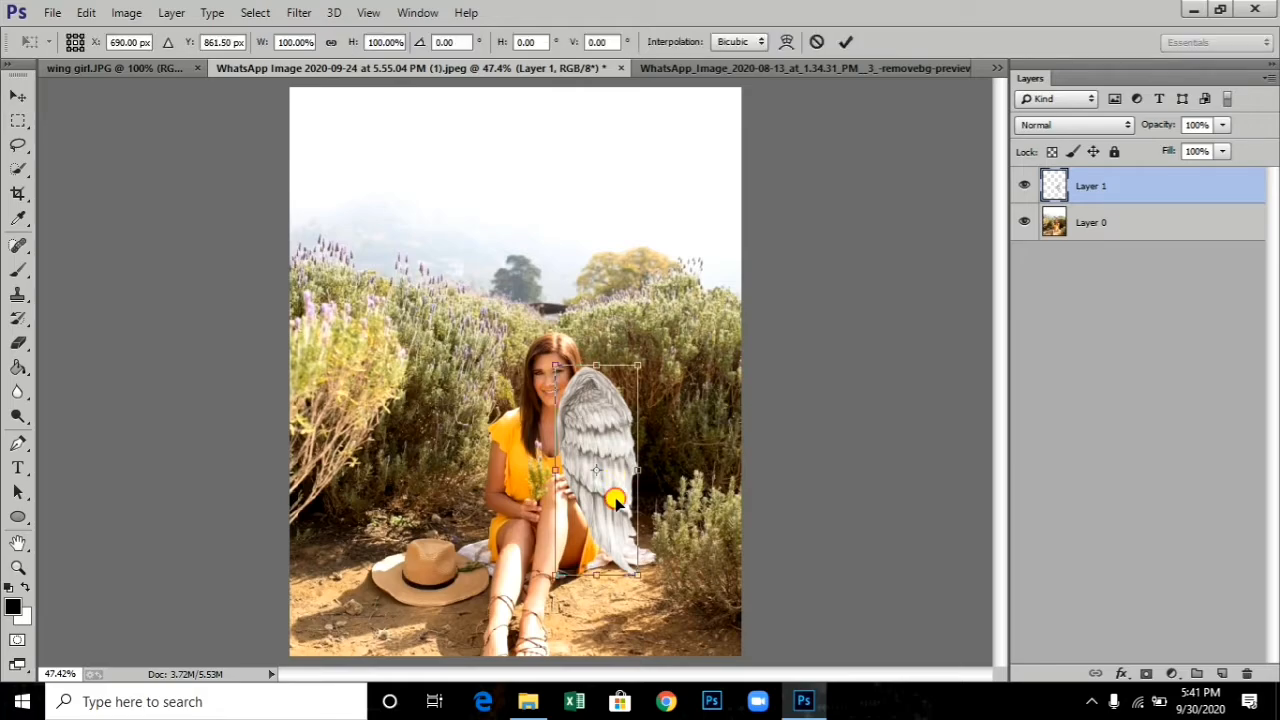
drag(616, 502, 647, 537)
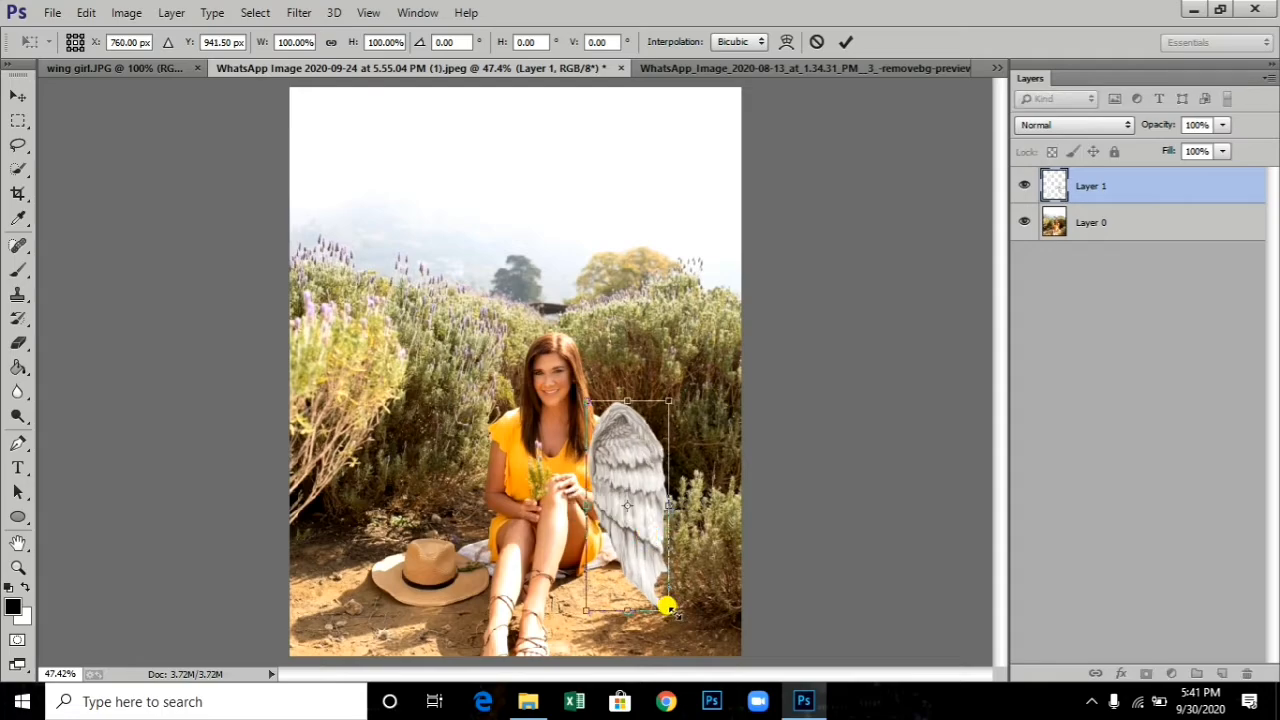
drag(667, 606, 666, 591)
key(Return)
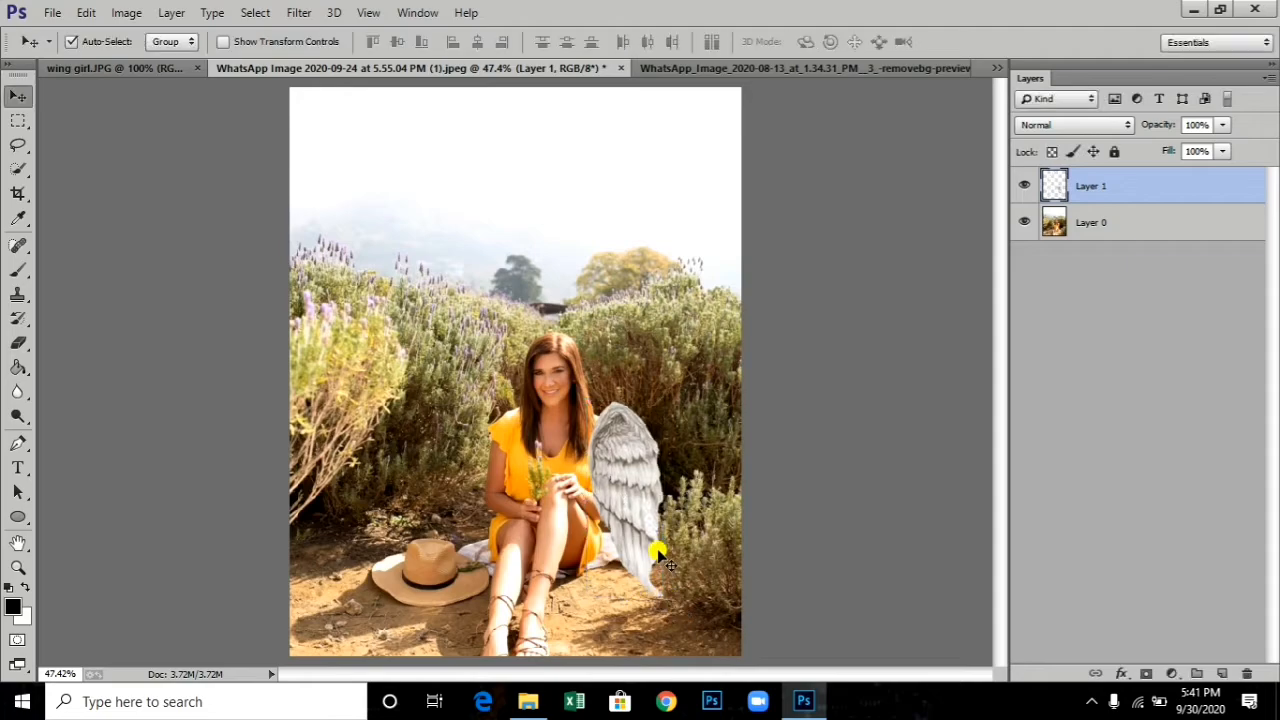
Step: Lower the wing layer's opacity to 51% and nudge the wing slightly upward into alignment with her shoulder
click(1221, 126)
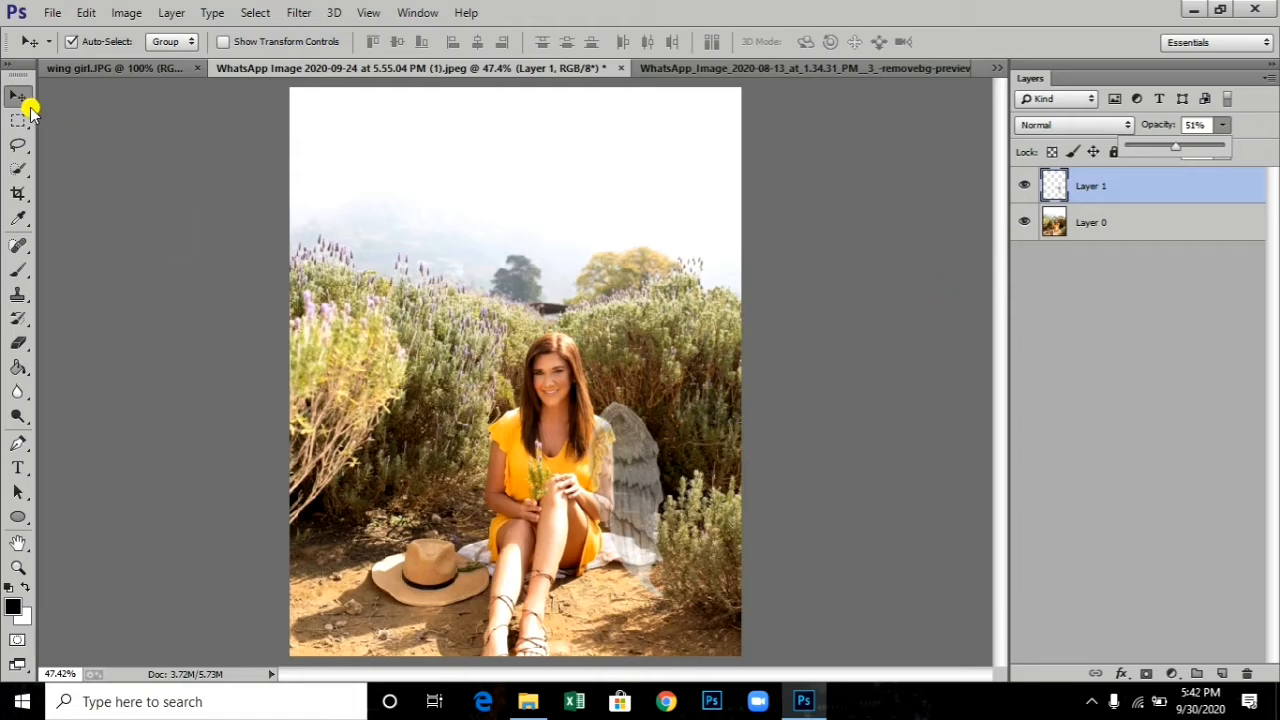
click(17, 100)
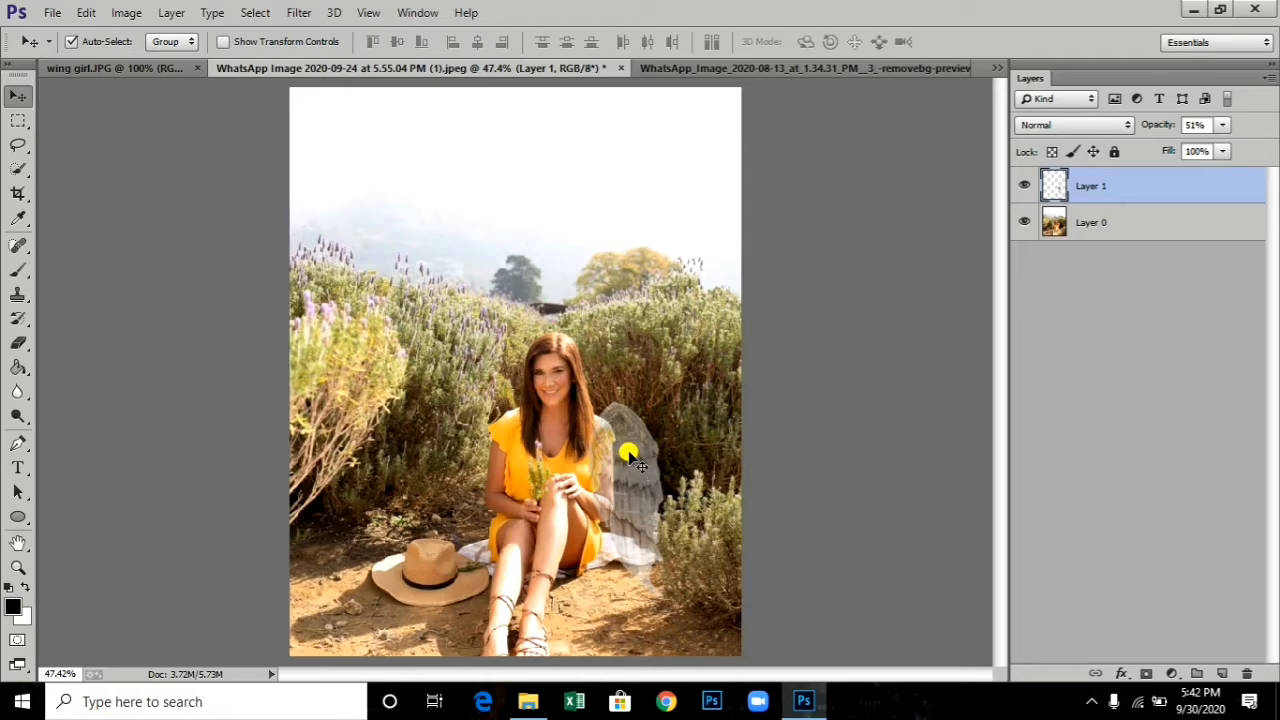
key(Up)
key(Up)
key(Up)
key(Up)
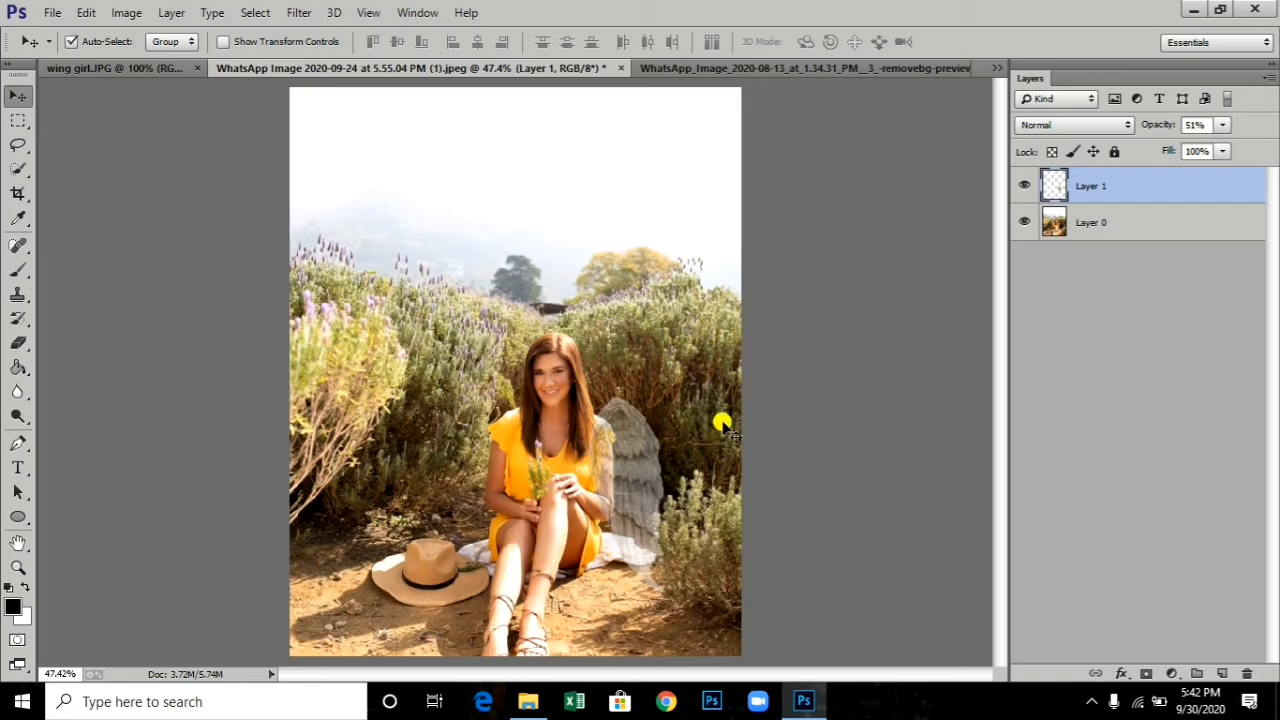
Step: Add a layer mask to the wing layer, Layer 1
click(1108, 222)
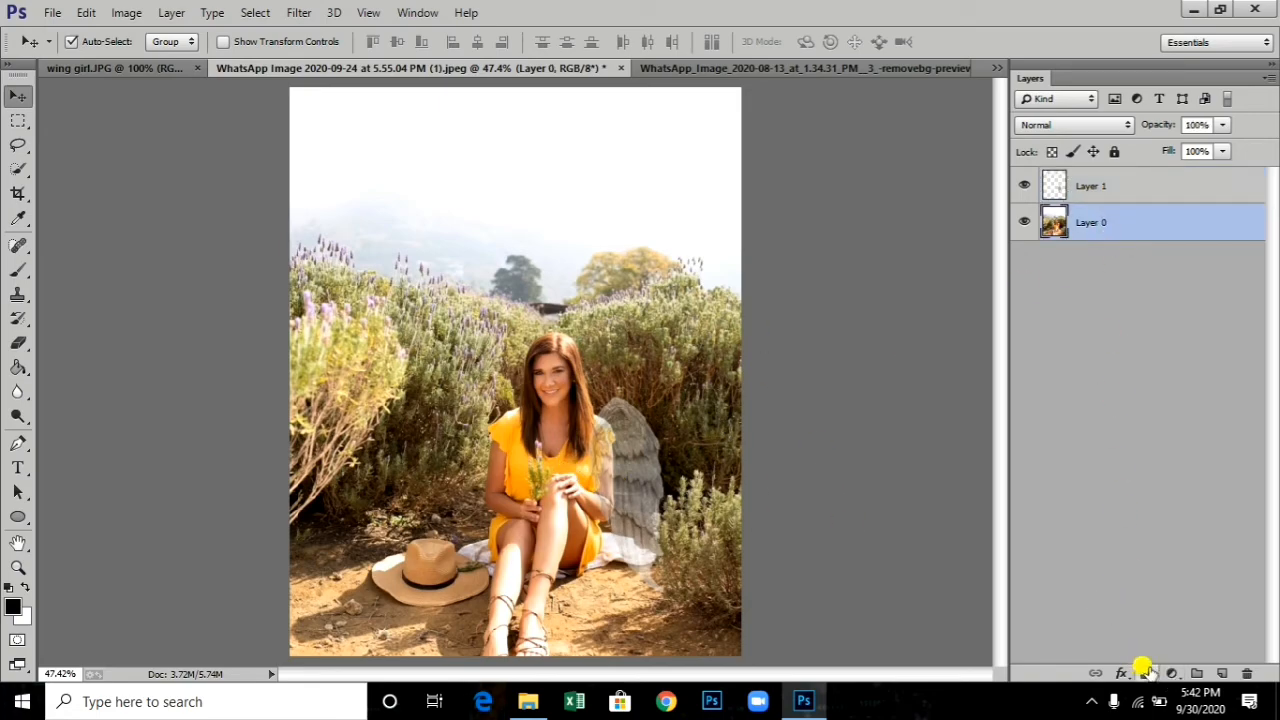
click(1128, 187)
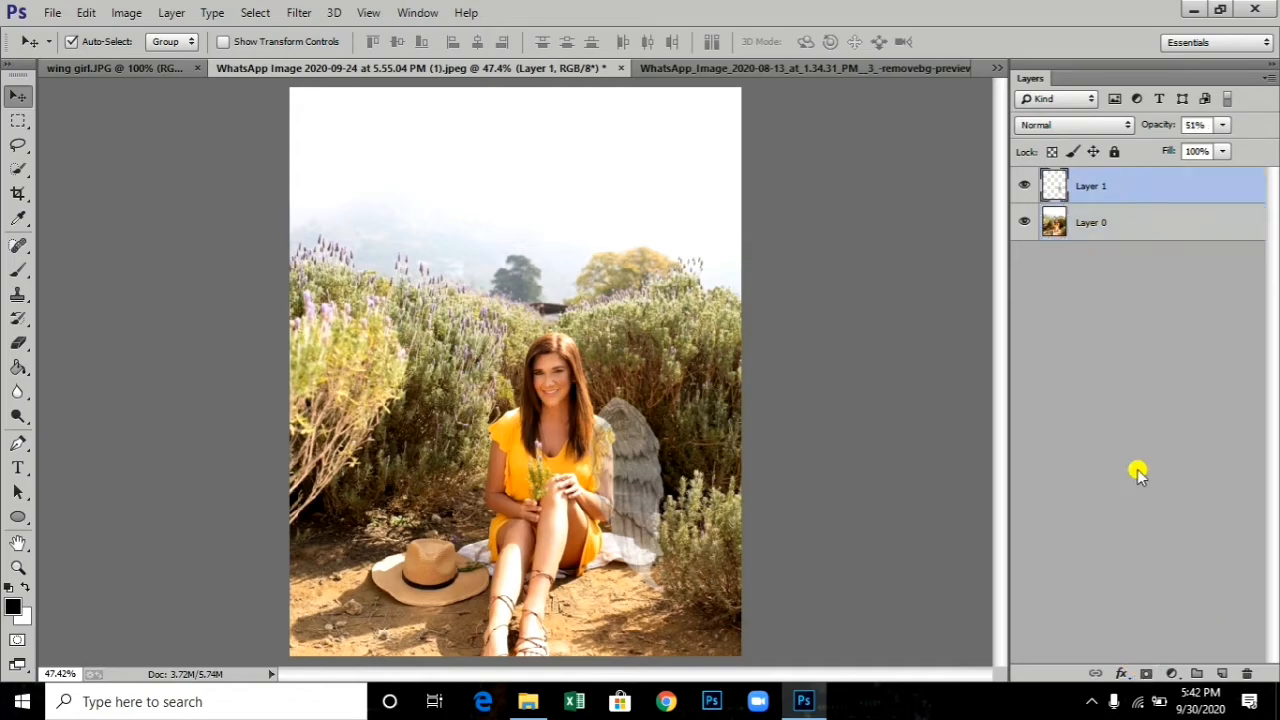
click(1145, 673)
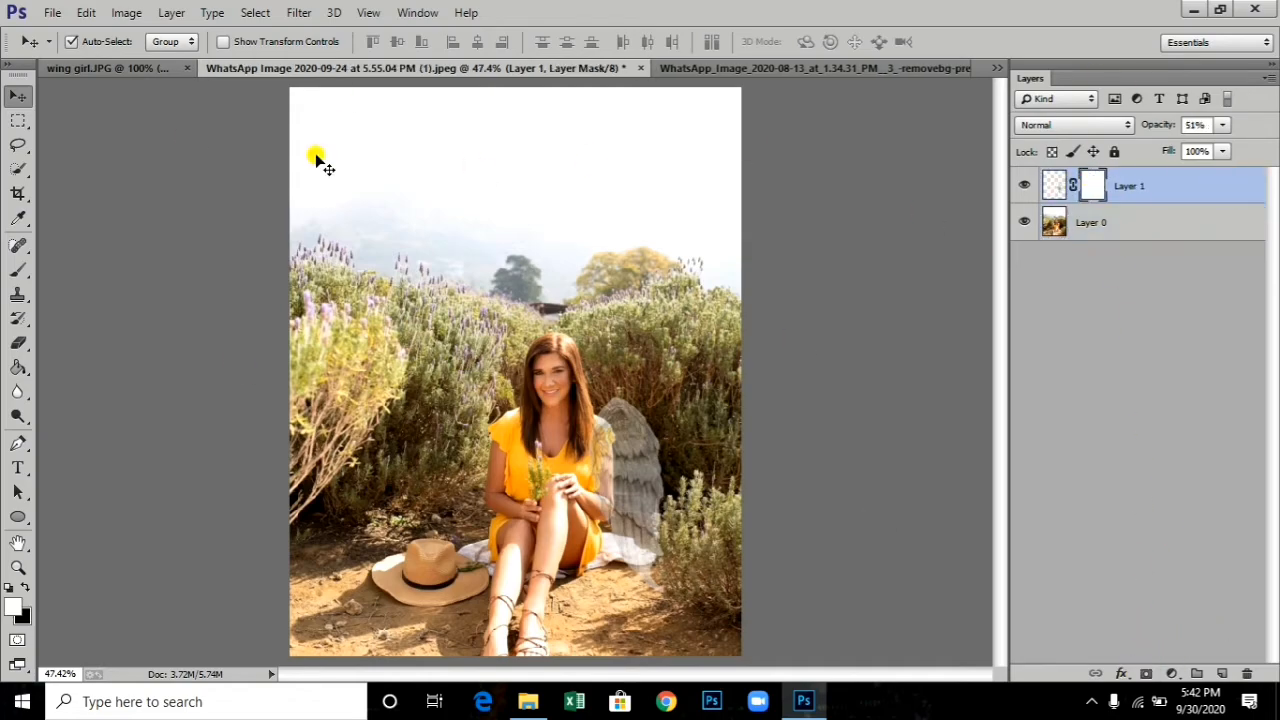
Step: Quick-select the woman's hair, shoulder, arm and dress on the wing's side, using the photo layer, Layer 0
click(1088, 223)
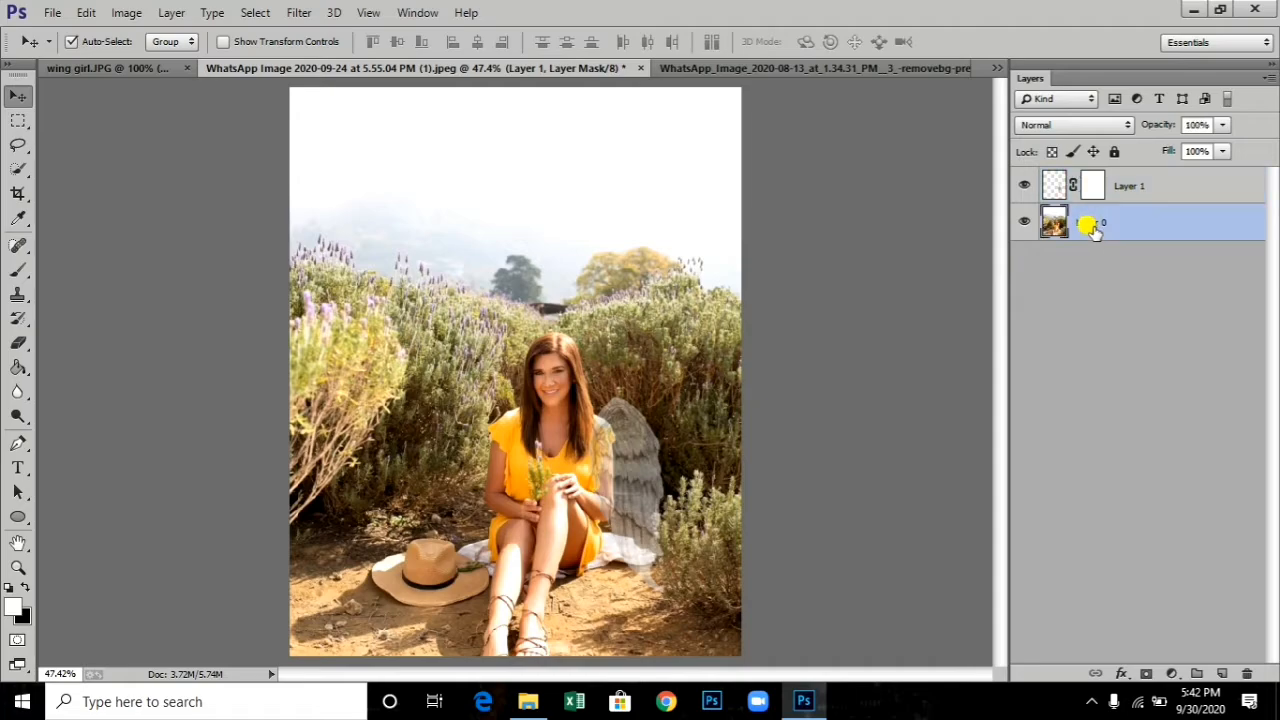
click(18, 169)
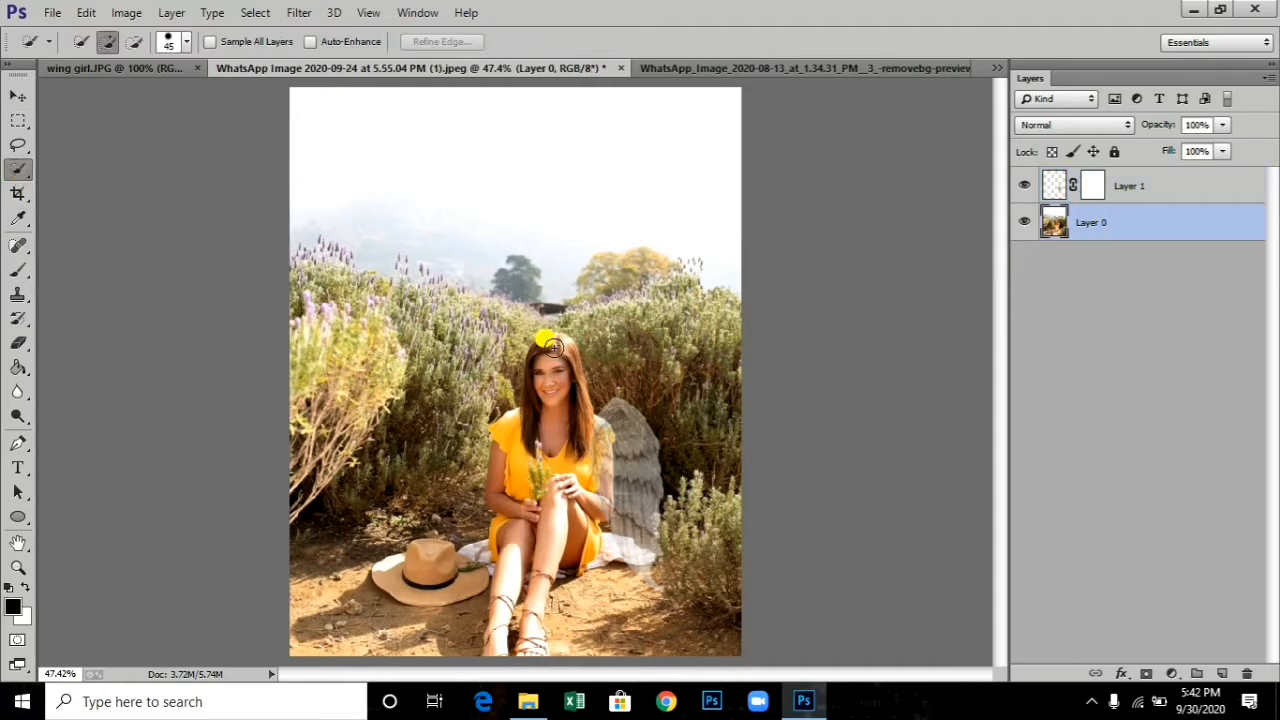
mouse_move(553, 346)
mouse_down()
mouse_move(537, 349)
mouse_move(568, 453)
mouse_move(548, 538)
mouse_move(572, 535)
mouse_move(582, 552)
mouse_up()
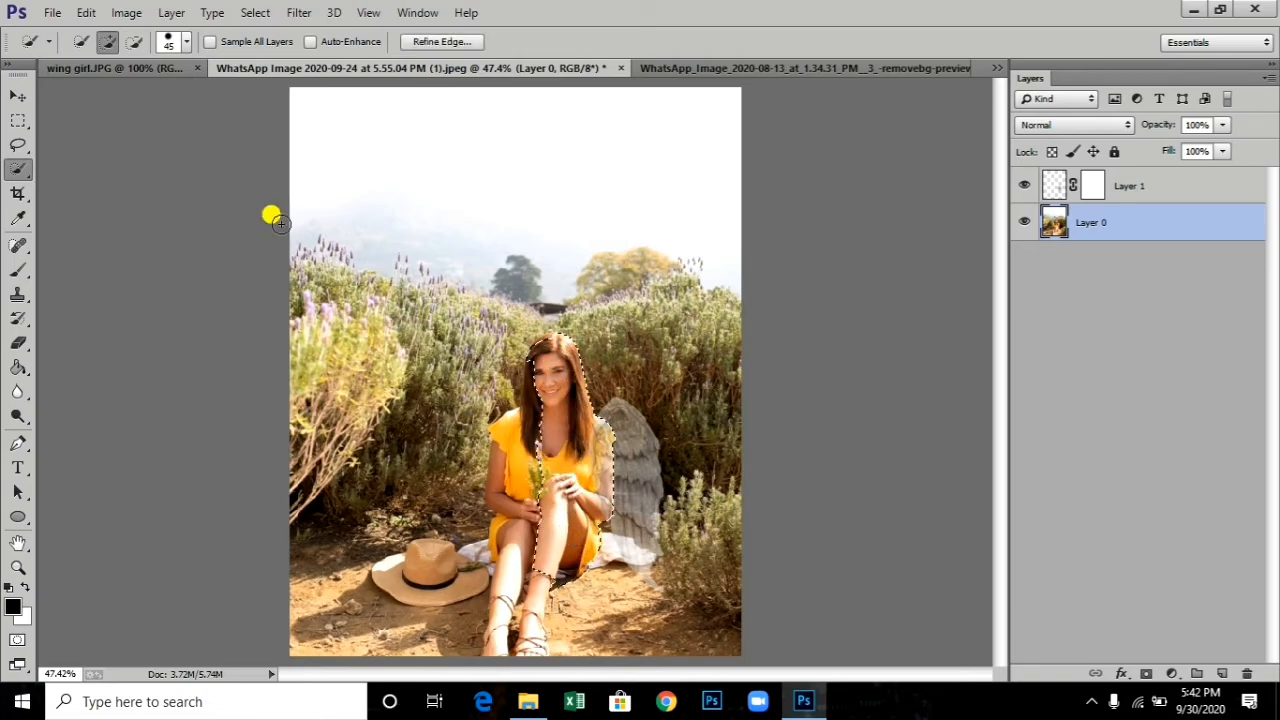
click(18, 96)
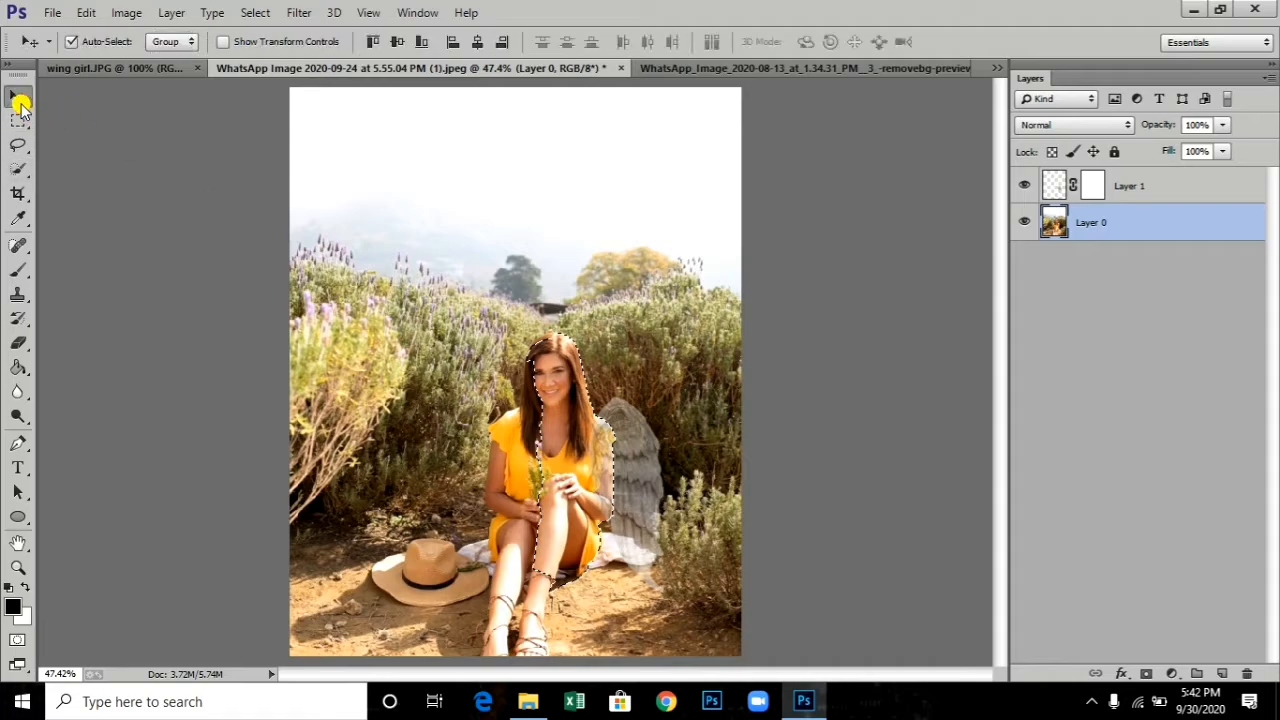
Step: Set up the Brush at 100% opacity and 100 px size with Layer 1 active
click(1143, 186)
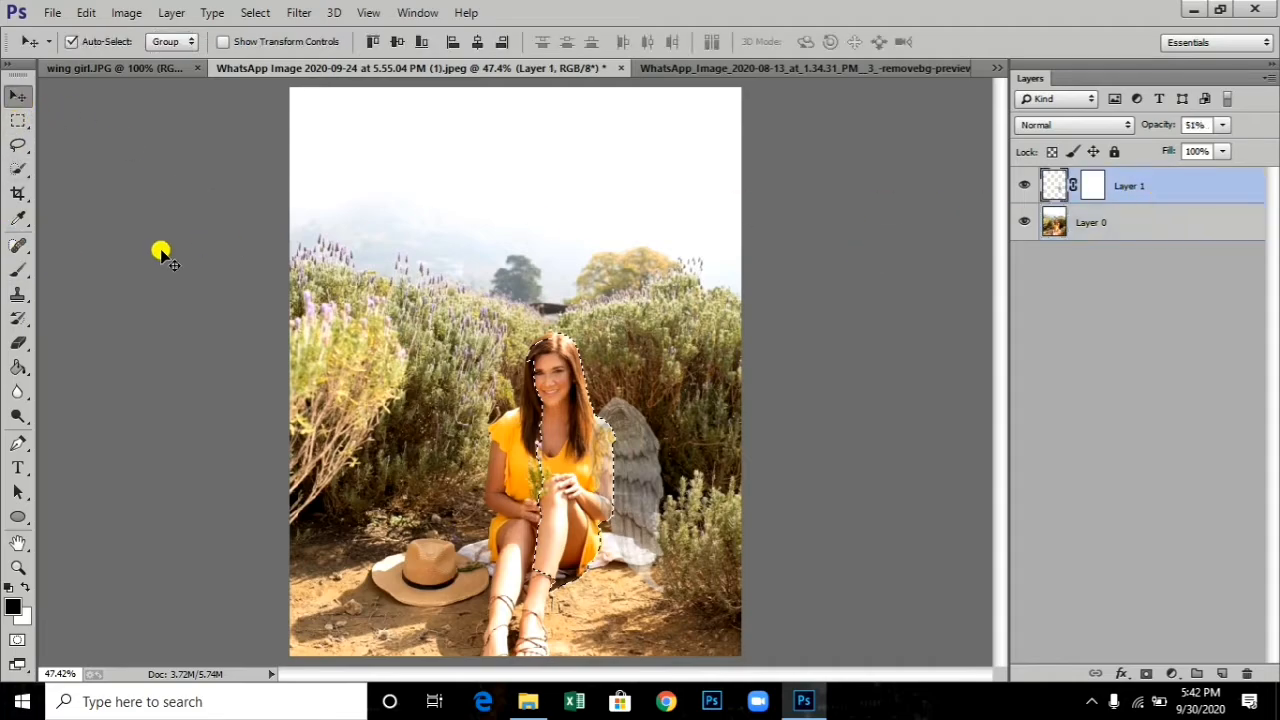
click(18, 270)
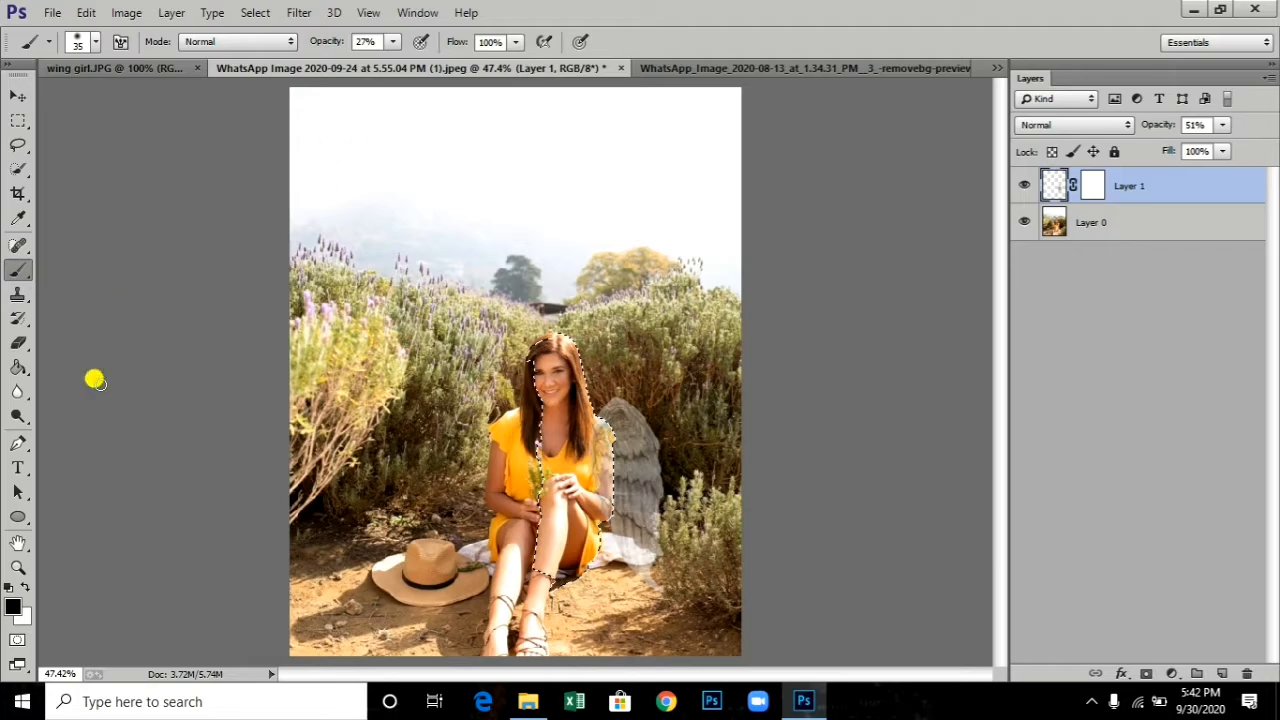
click(393, 42)
drag(400, 63, 485, 70)
click(191, 391)
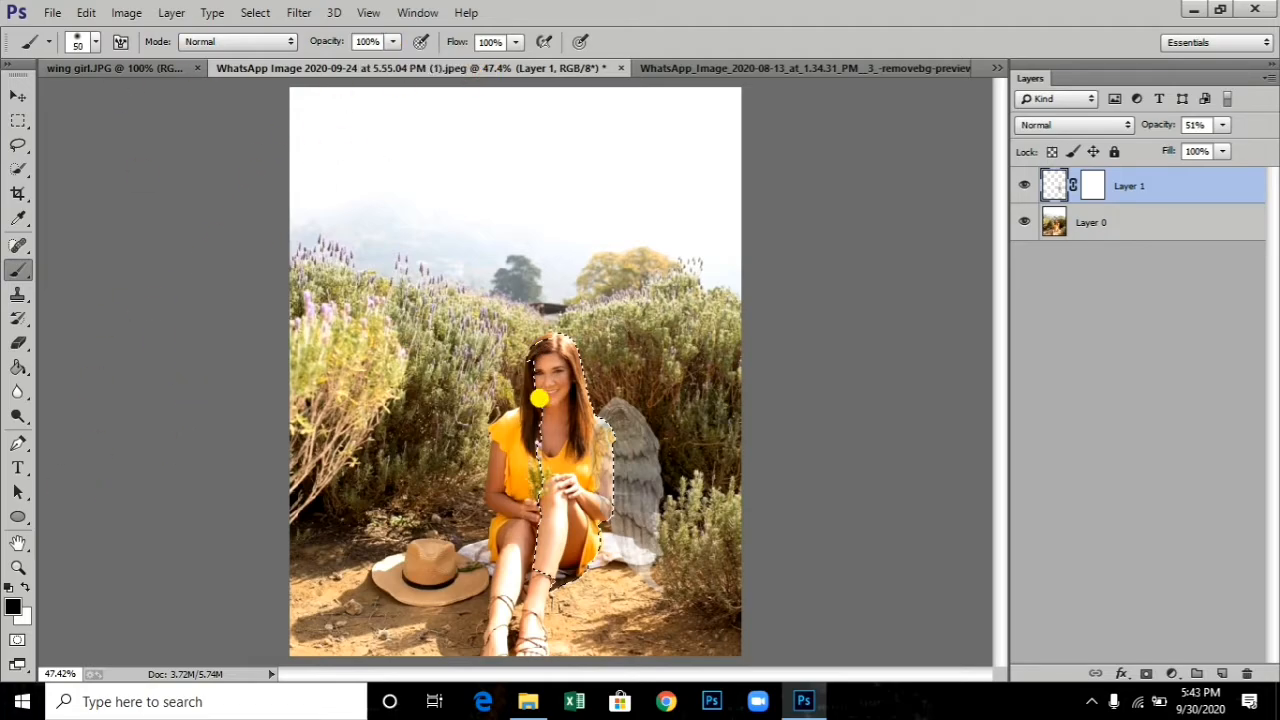
key(])
key(])
key(])
key(])
key(])
key(])
key(])
Step: Undo the trial brush stroke on the wing's pixels and make Layer 1's mask the painting target
drag(603, 434, 603, 509)
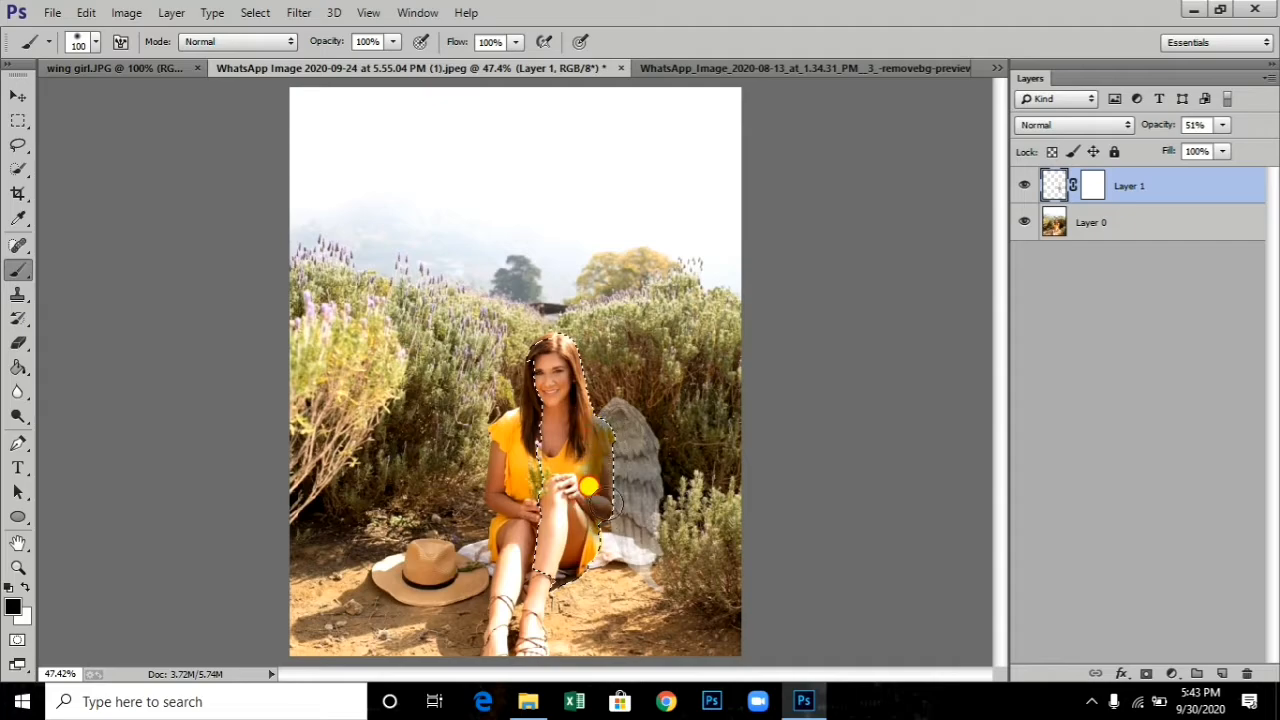
key(ctrl+z)
click(1091, 183)
click(1091, 182)
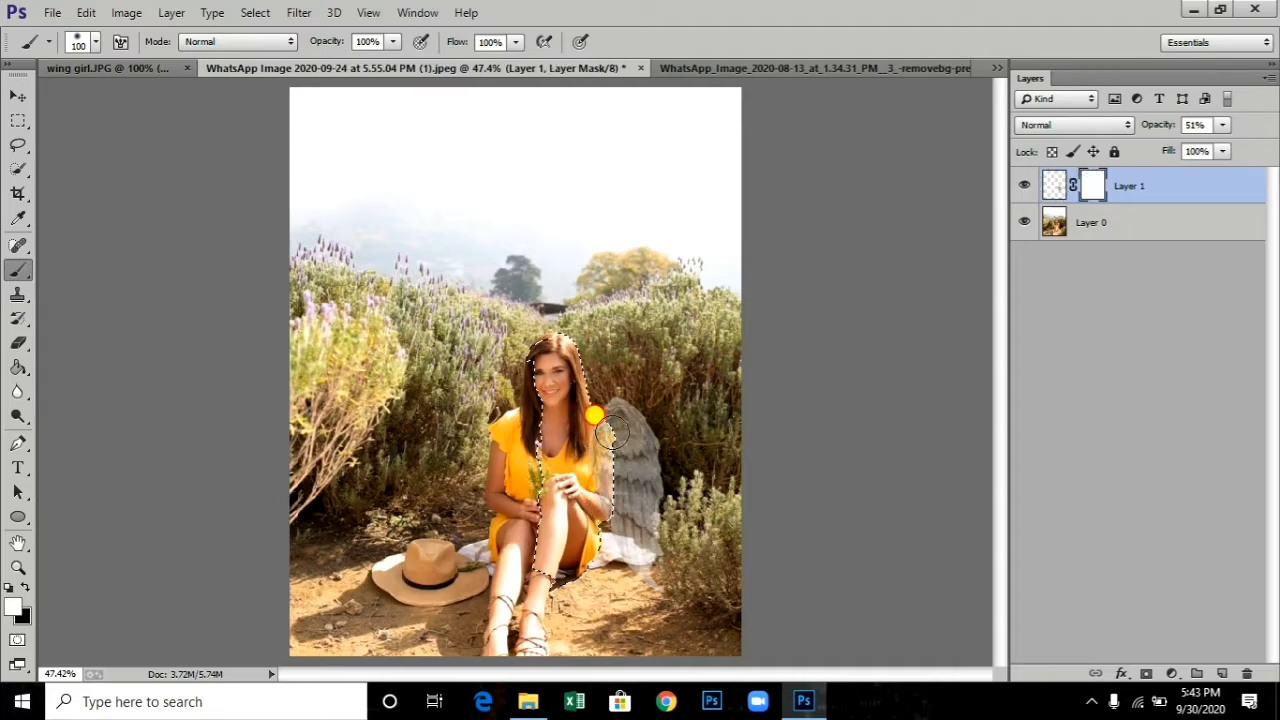
Step: Restore the wing layer's opacity to 100% and mask out the wing with black inside the selection over her shoulder and arm, clearing the selection
click(1223, 126)
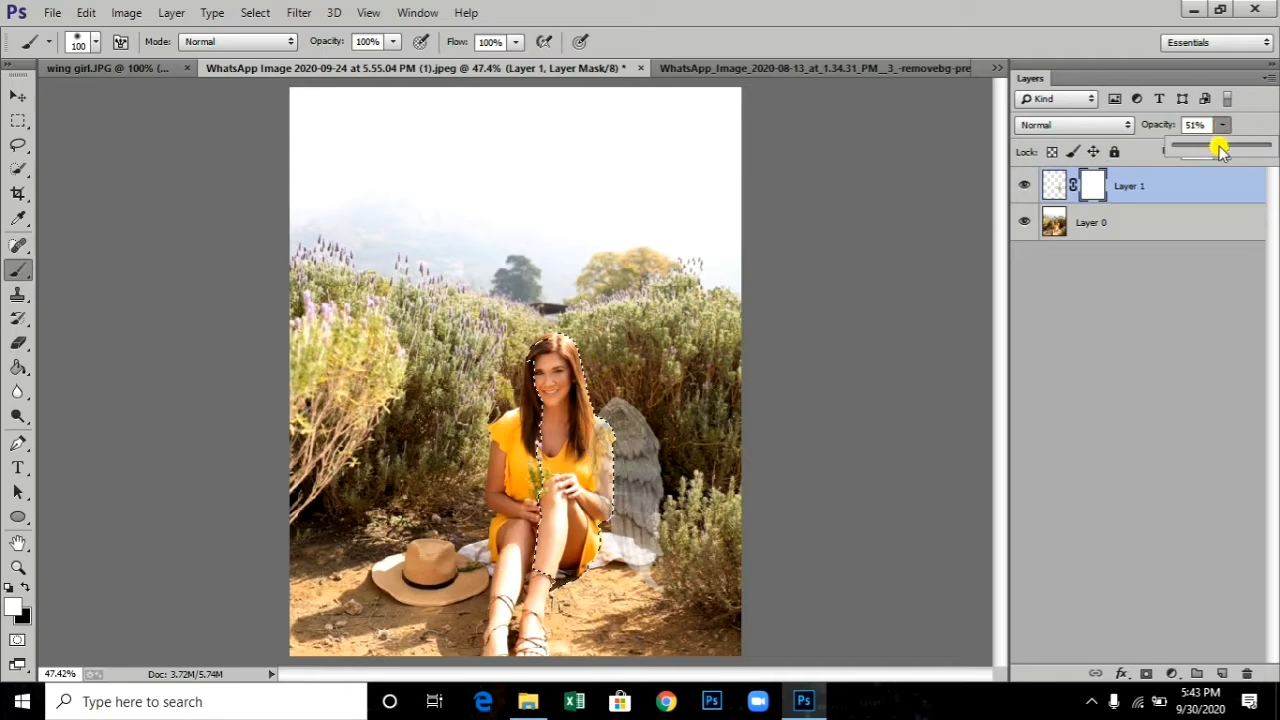
drag(1220, 148, 1268, 146)
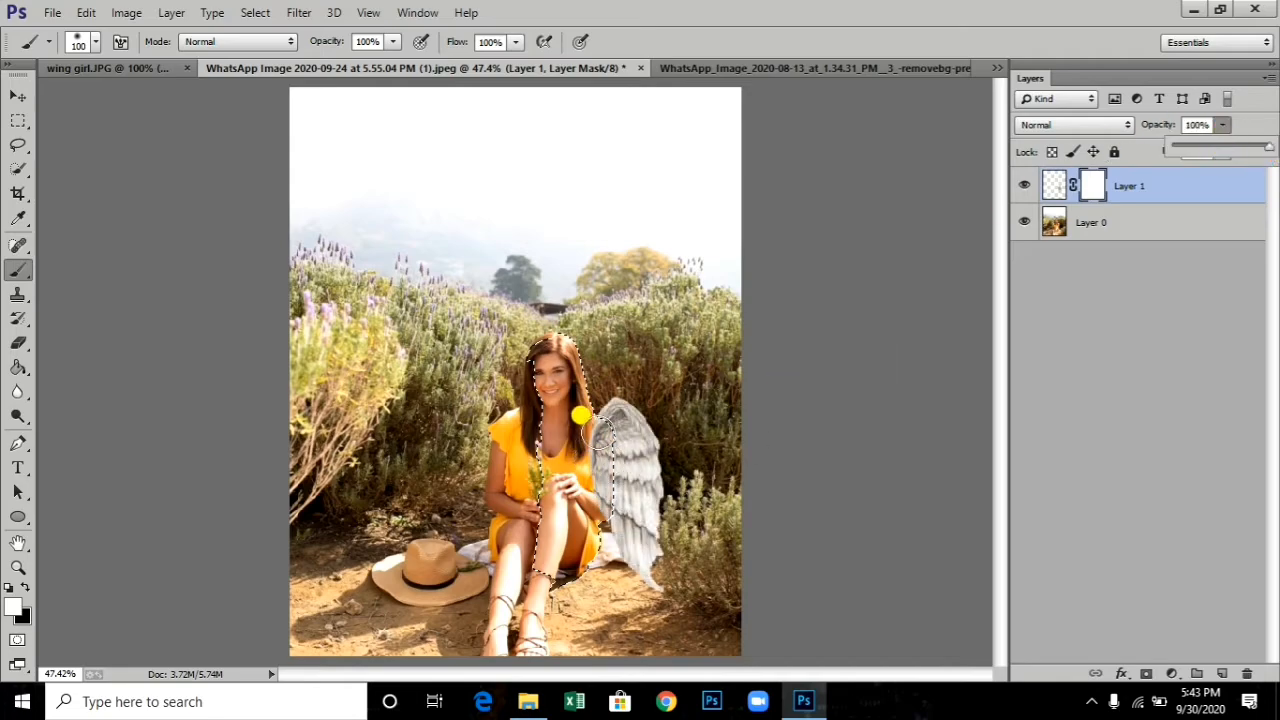
click(24, 588)
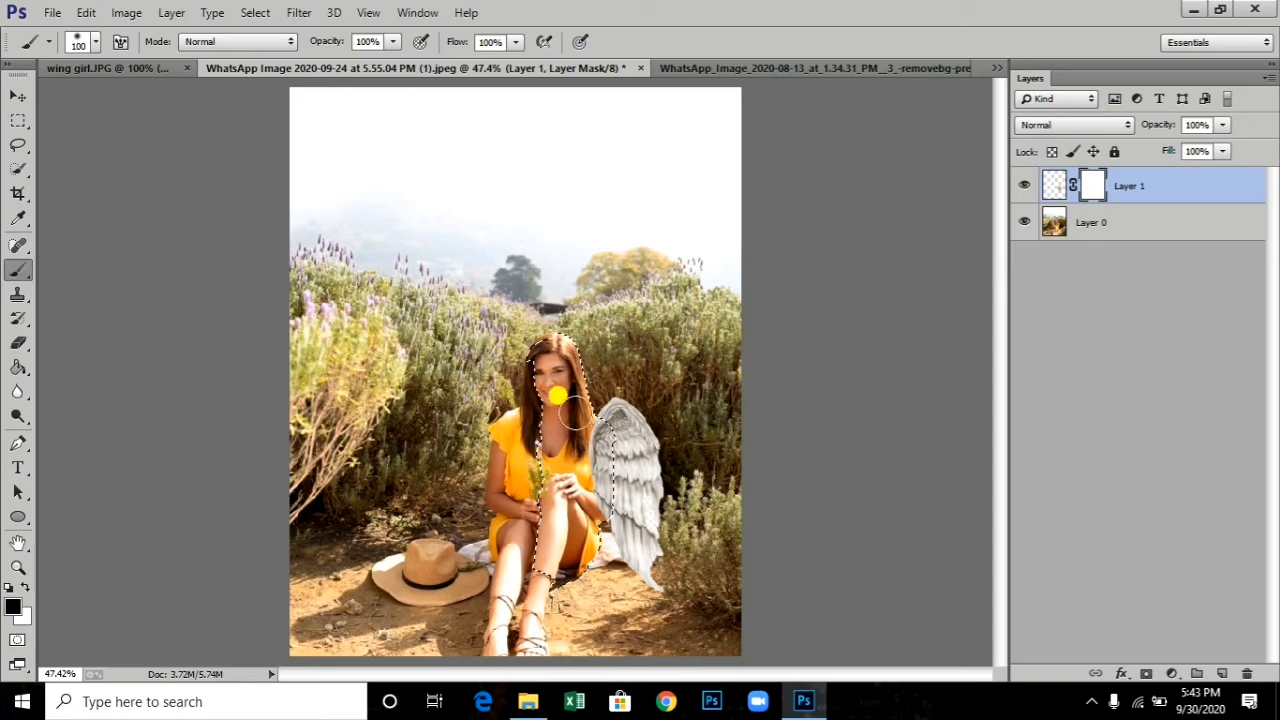
mouse_move(557, 396)
mouse_down()
mouse_move(600, 446)
mouse_move(595, 410)
mouse_move(593, 512)
mouse_move(597, 420)
mouse_up()
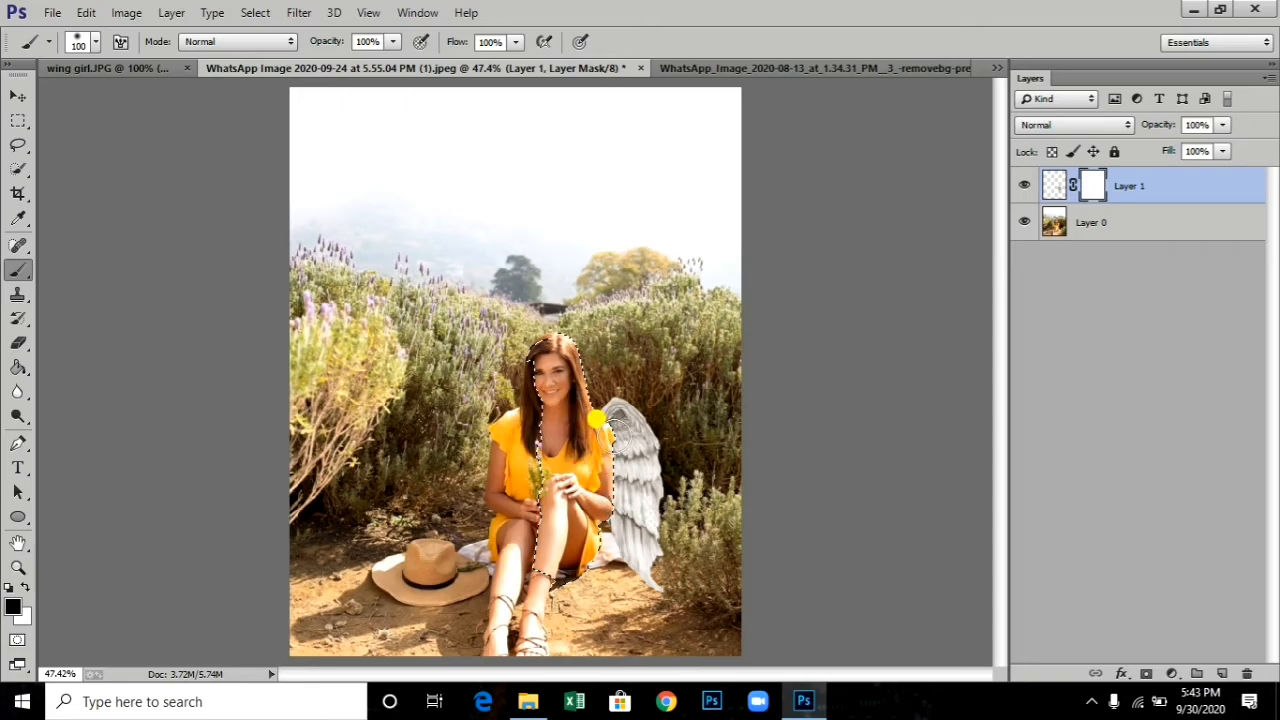
key(ctrl+d)
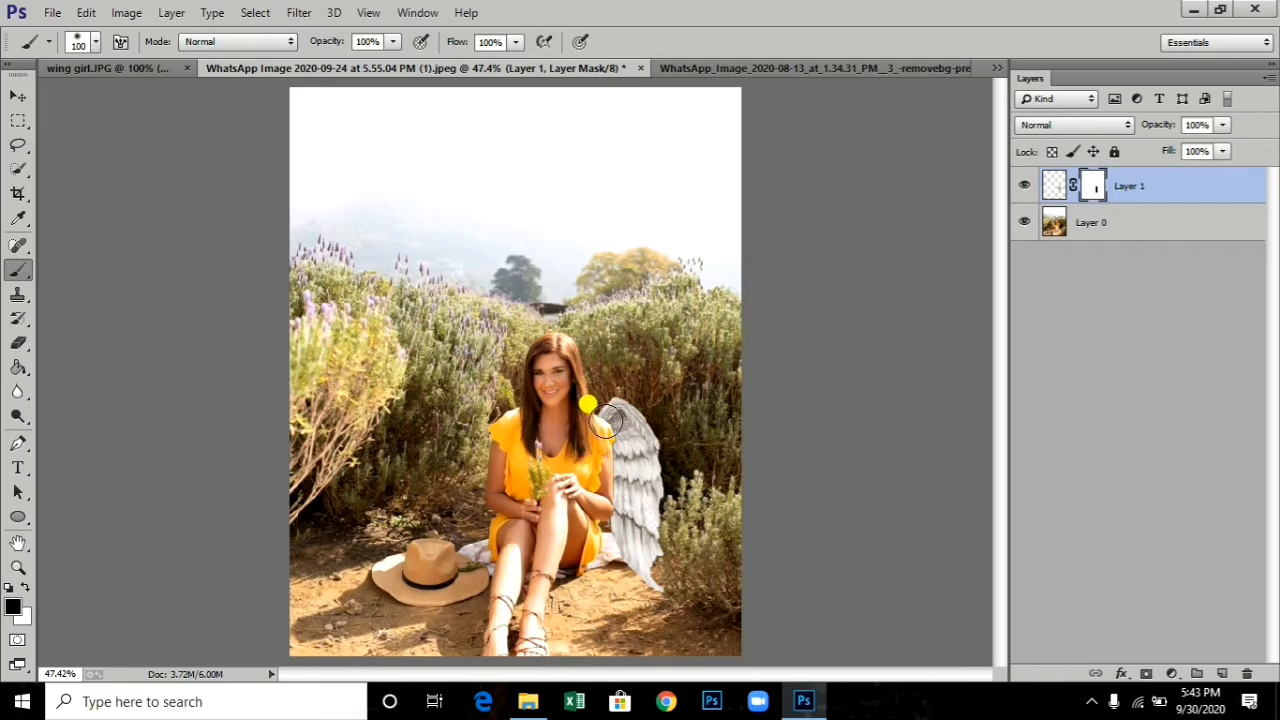
Step: Refine the wing mask along the woman's shoulder and arm with a white 40 px brush at 26% opacity
click(25, 589)
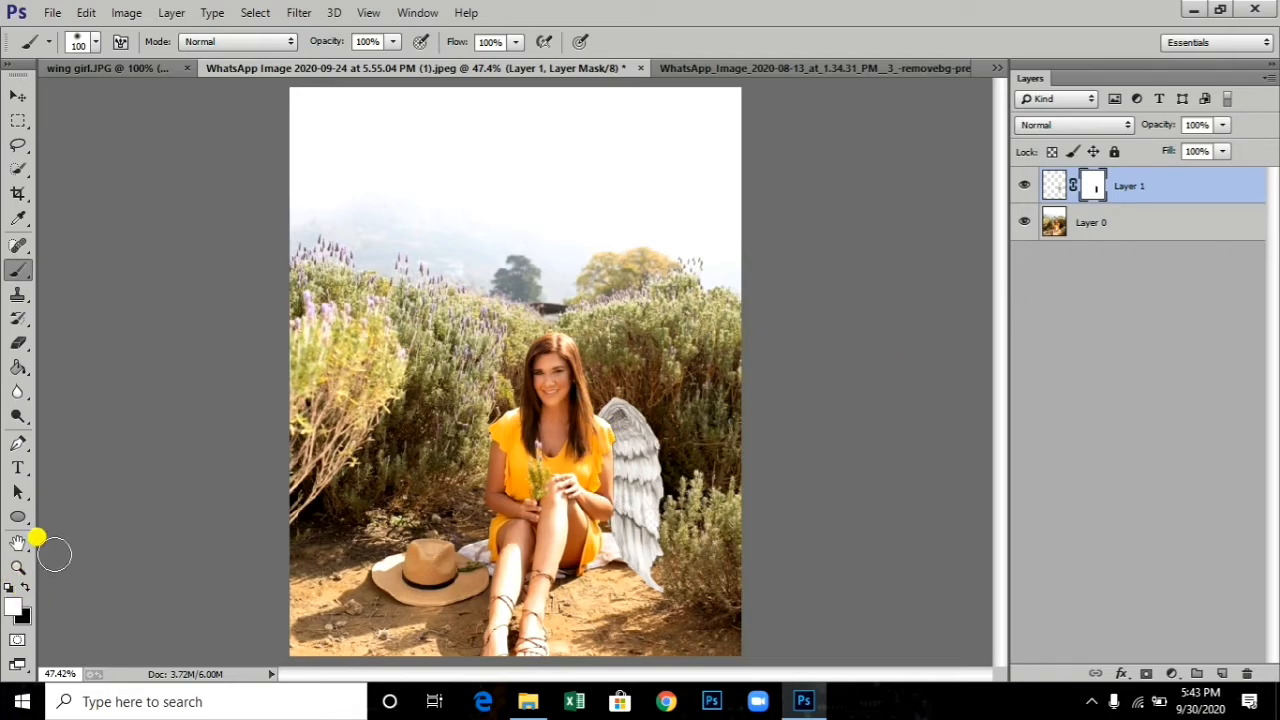
click(393, 41)
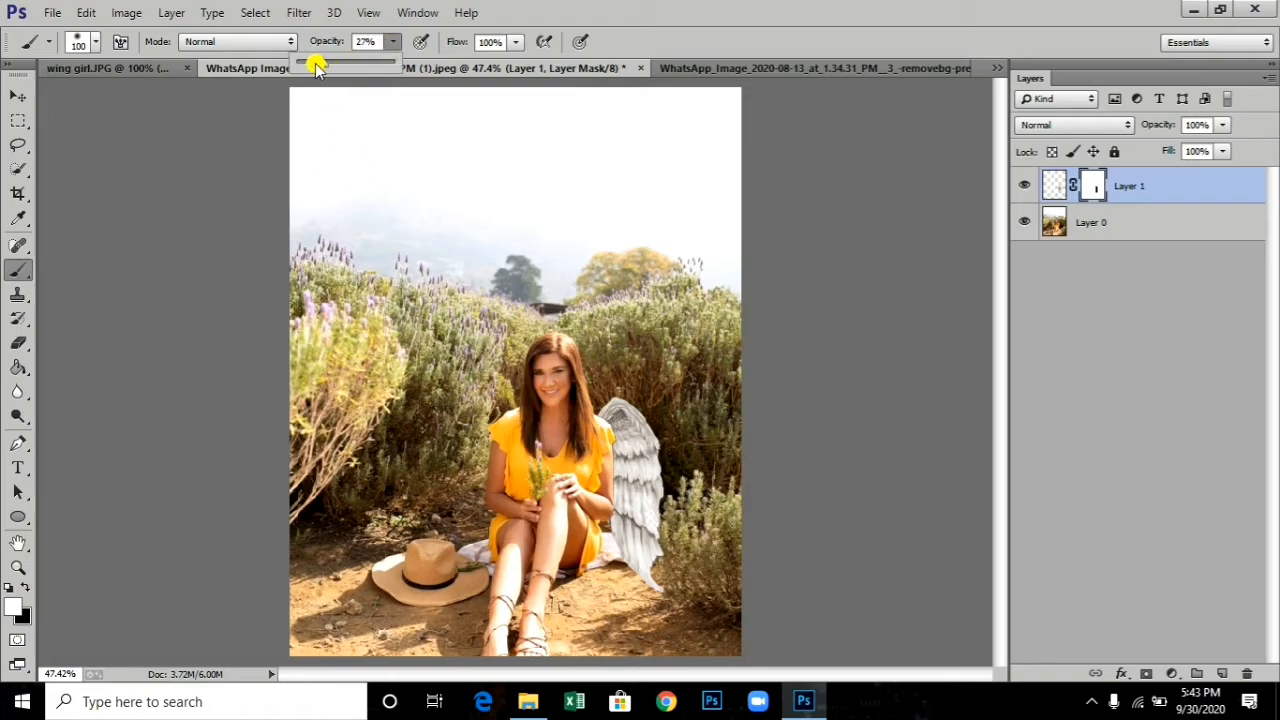
click(518, 412)
key(bracketleft)
key(bracketleft)
key(bracketleft)
key(bracketleft)
key(bracketleft)
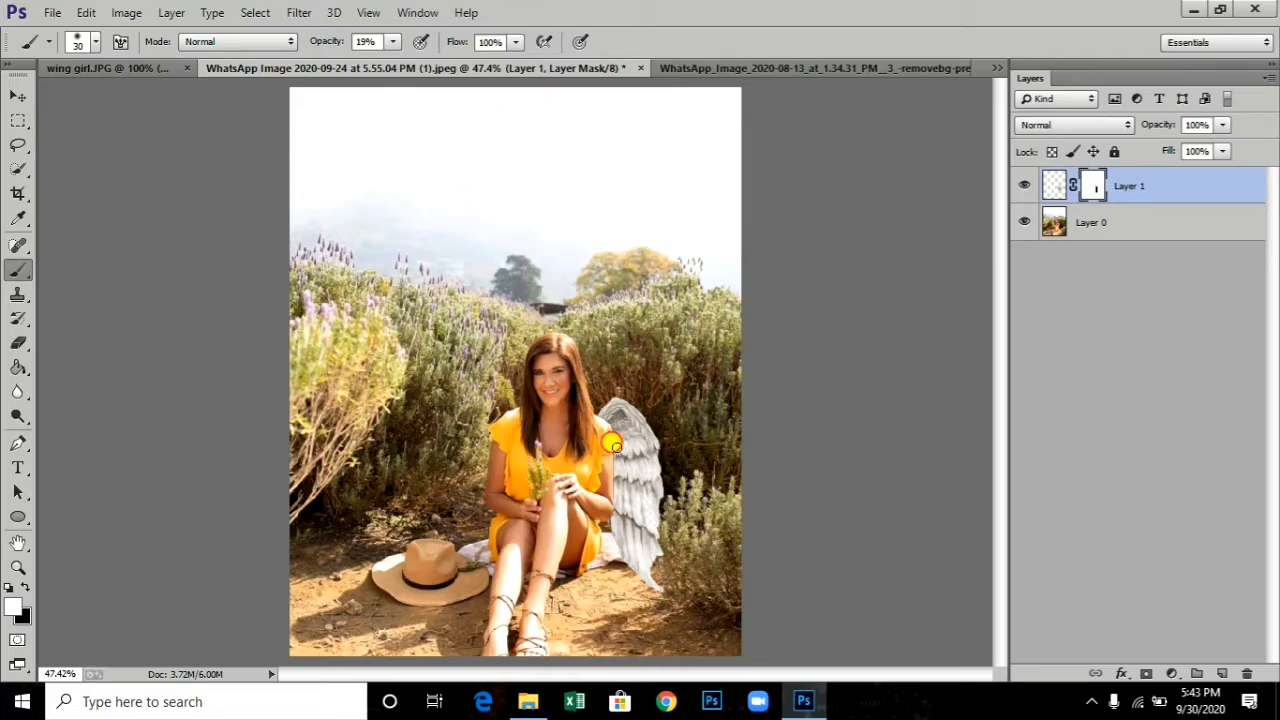
click(393, 42)
click(604, 427)
drag(615, 449, 612, 500)
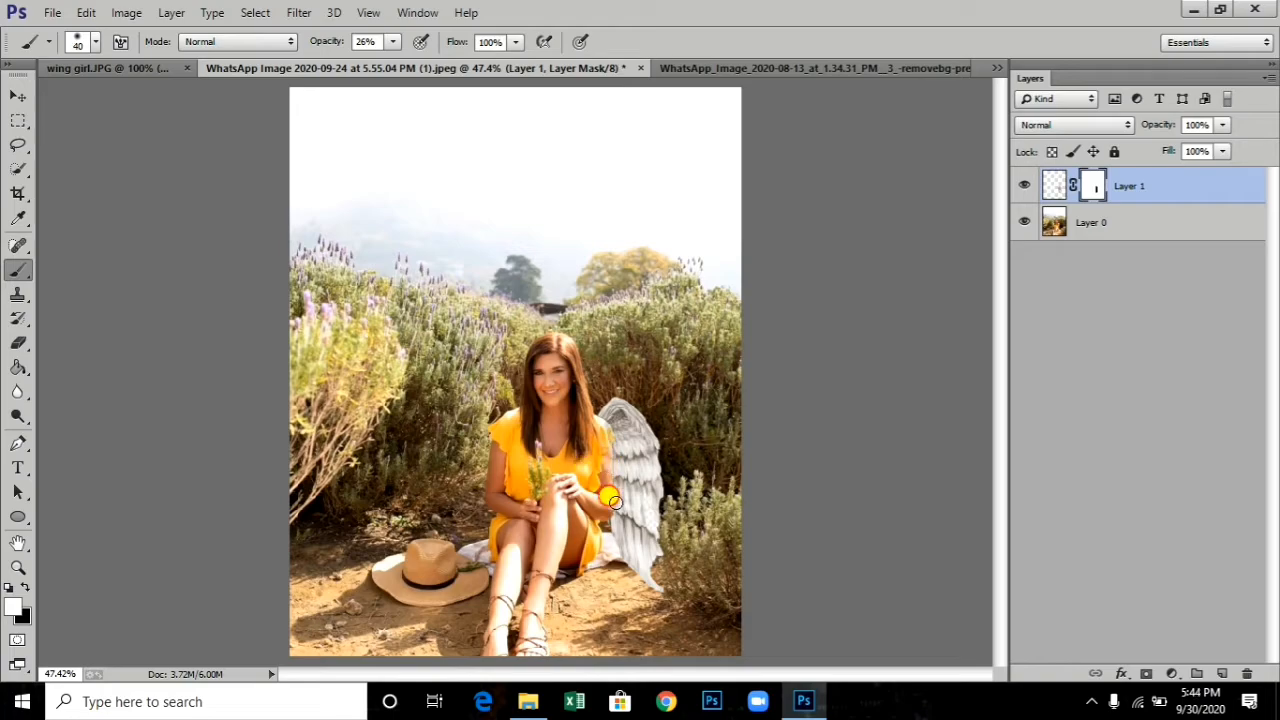
Step: Duplicate the masked wing layer, Layer 1
click(18, 94)
click(1170, 192)
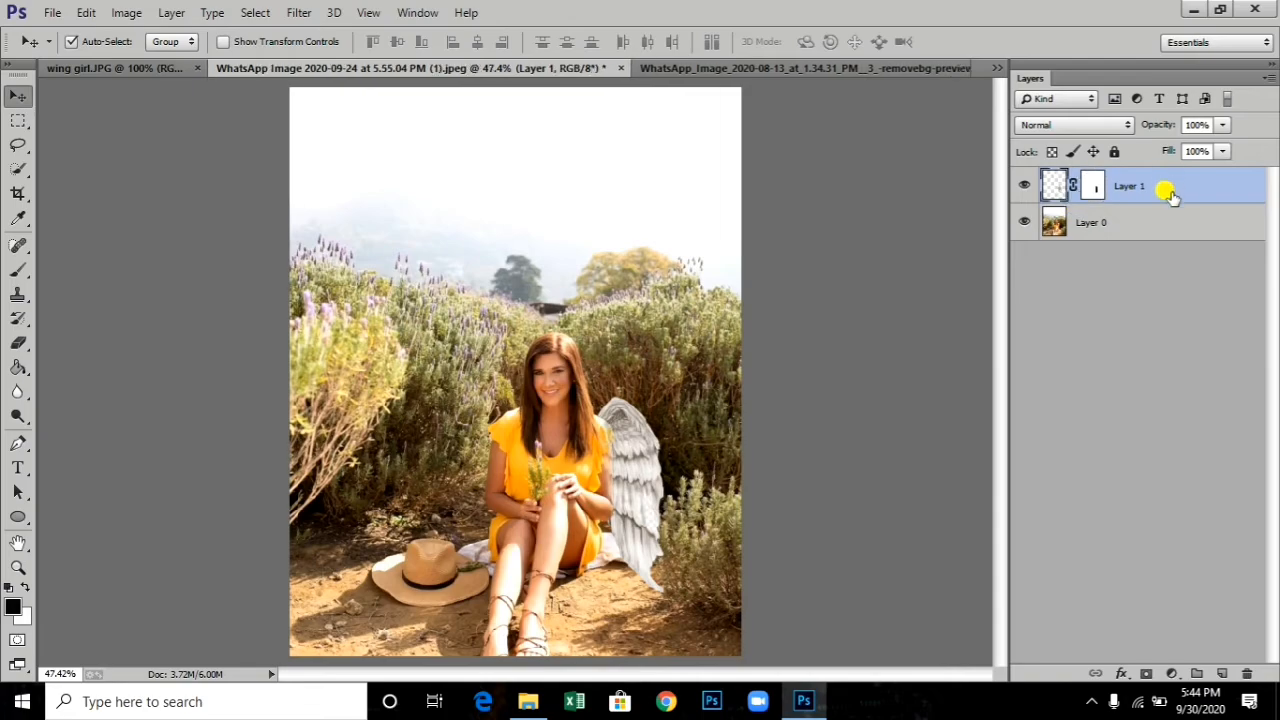
key(ctrl+j)
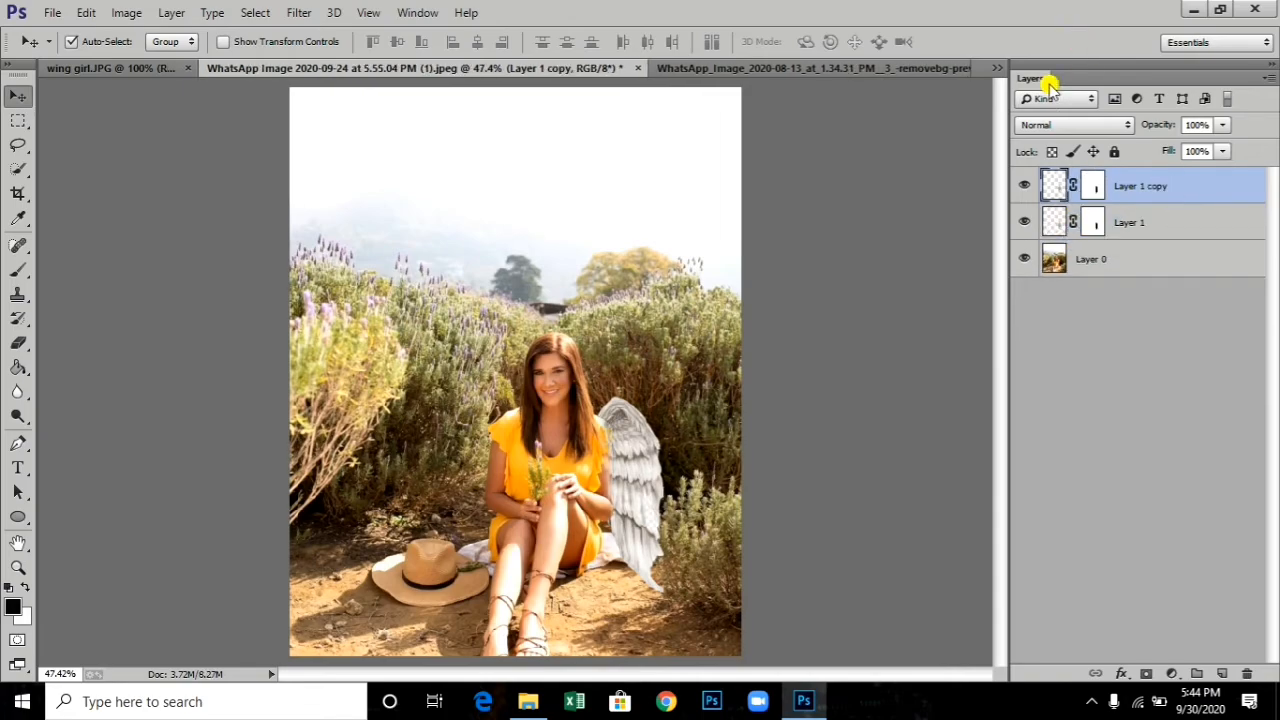
Step: Delete the layer mask from Layer 1 copy so the full duplicate wing shows
right_click(1125, 190)
click(1200, 286)
right_click(1094, 185)
click(1122, 228)
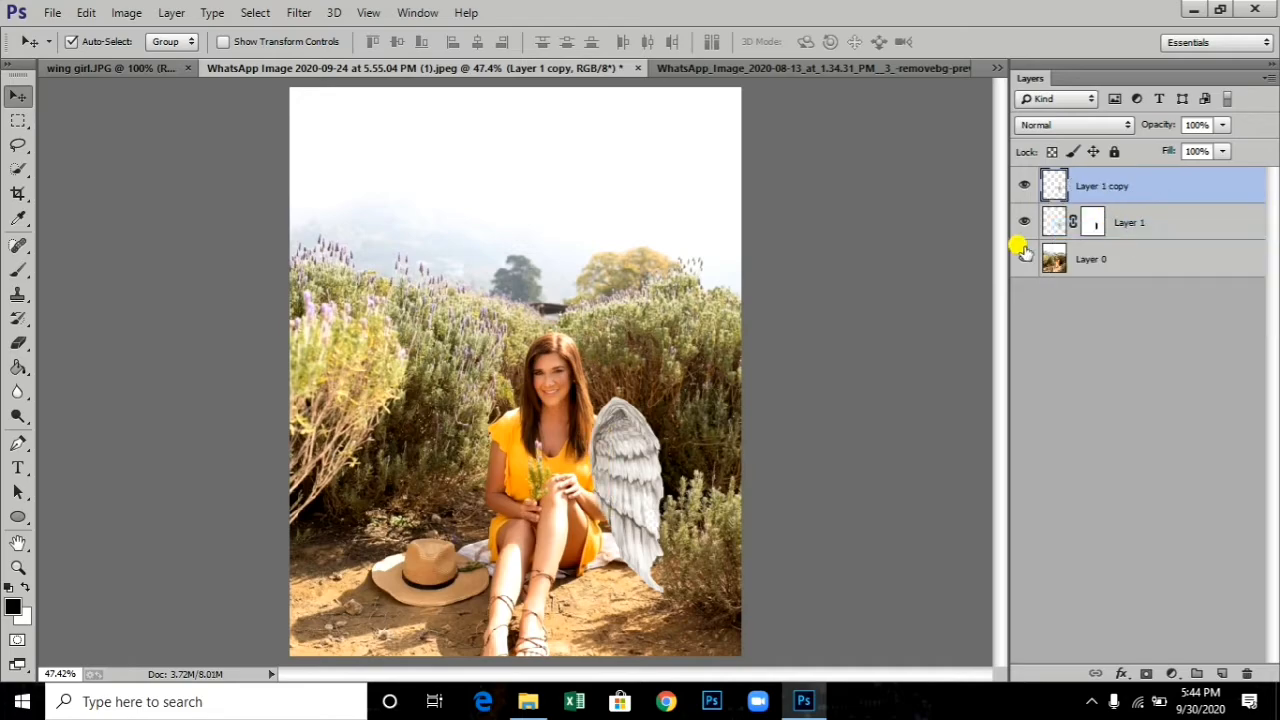
Step: Flip the duplicate wing horizontally and move it to the woman's other side, beside the hat, mirroring the first wing
key(ctrl+t)
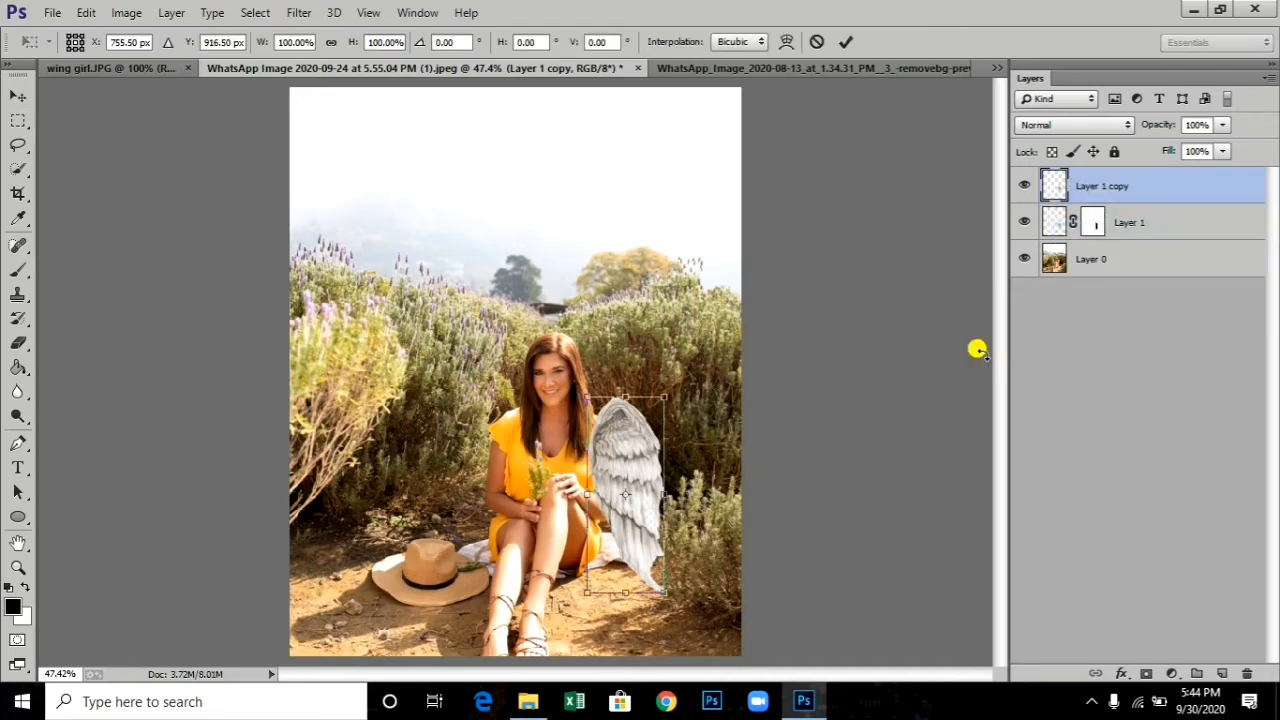
right_click(640, 448)
click(690, 407)
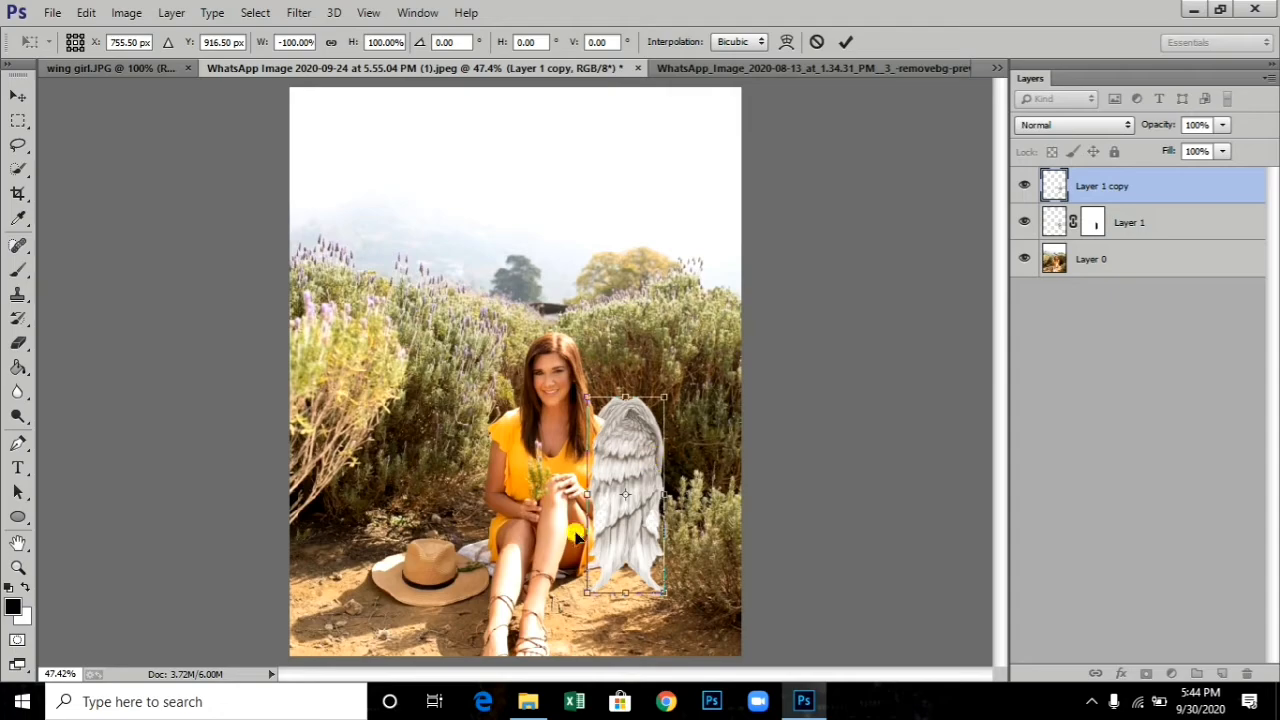
key(Return)
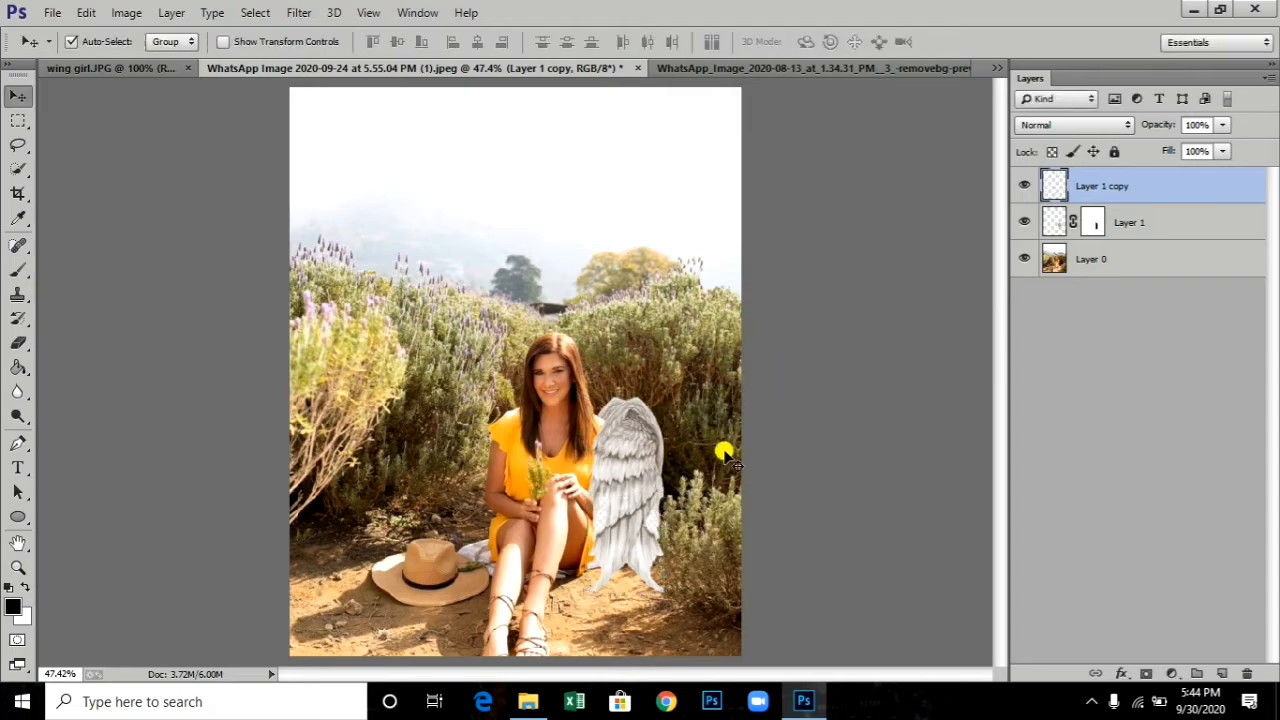
drag(640, 476, 488, 471)
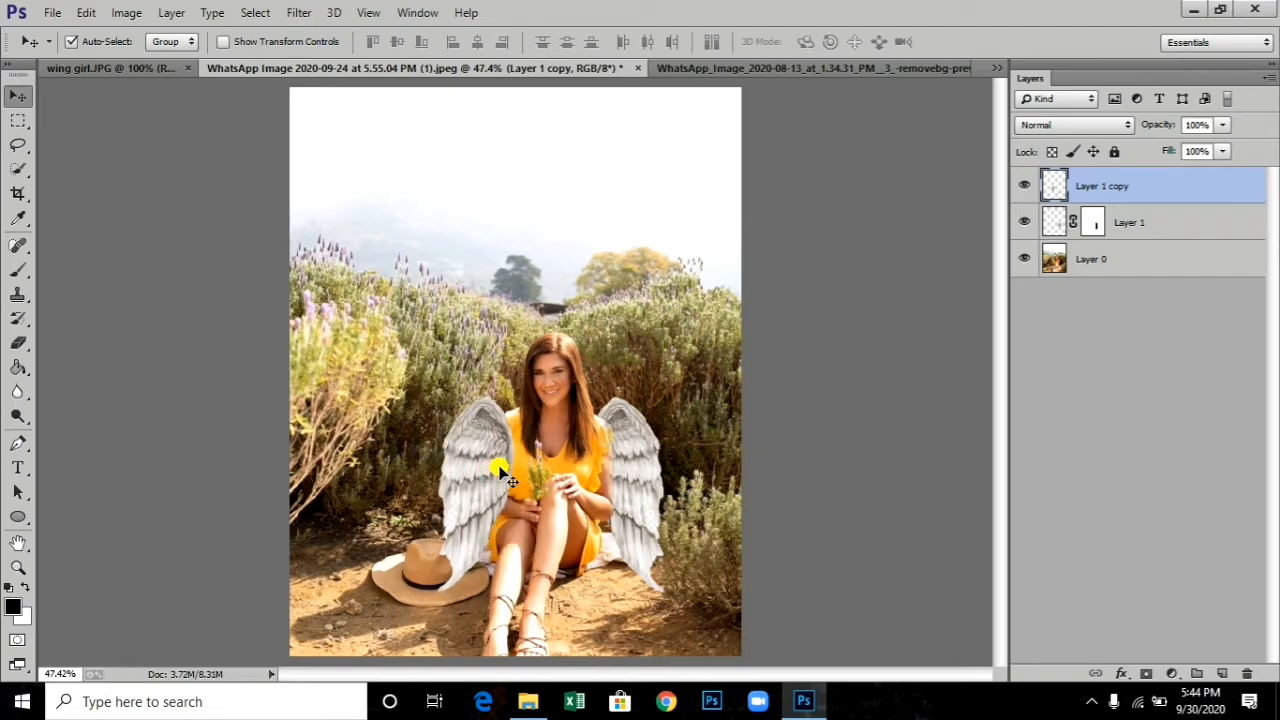
Step: Lower Layer 1 copy's opacity to 64% and add a layer mask to it
click(1222, 125)
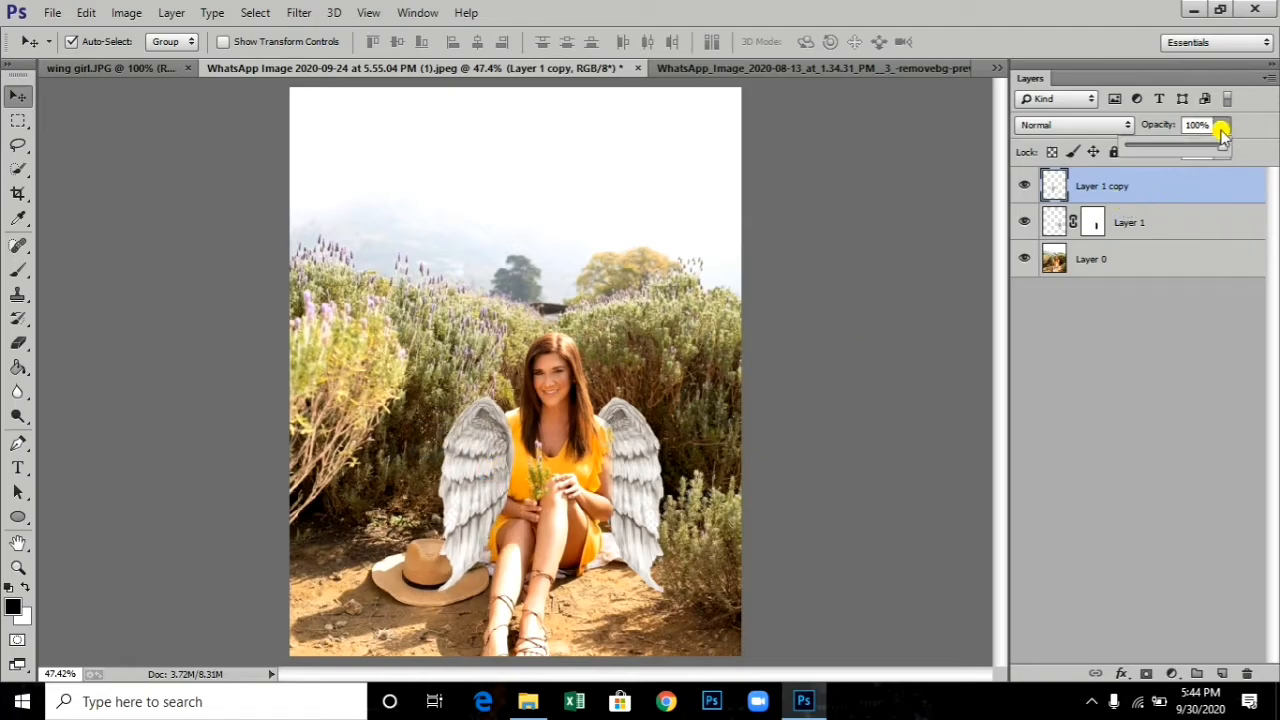
drag(1188, 150, 1177, 150)
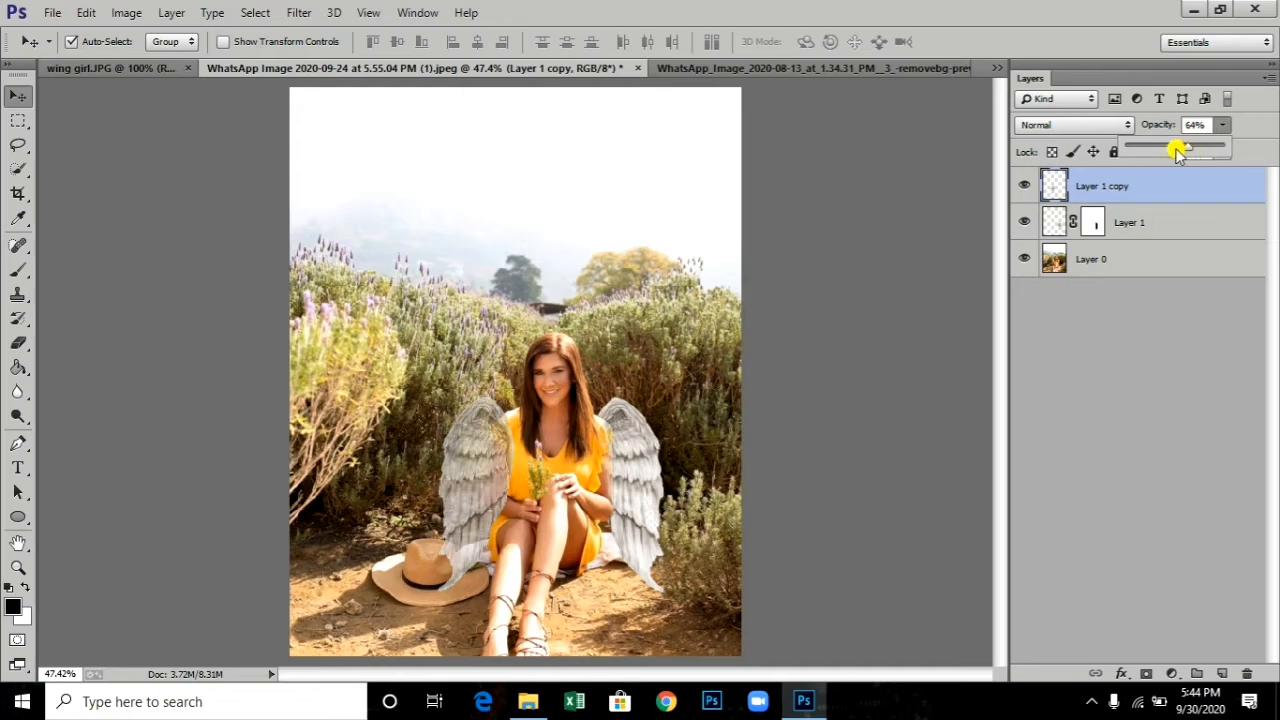
click(853, 339)
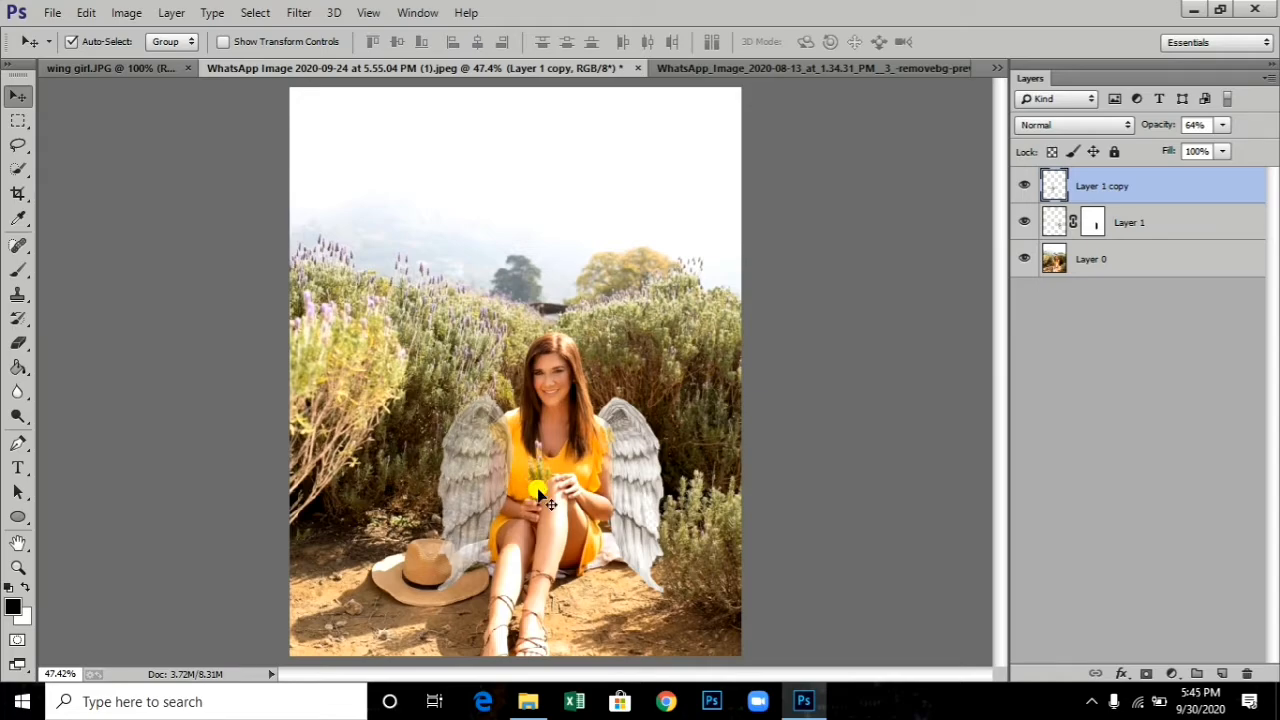
click(1145, 672)
Step: On Layer 0, use Quick Selection to select the woman's shoulder, arm and leg overlapped by the mirrored wing
click(1117, 258)
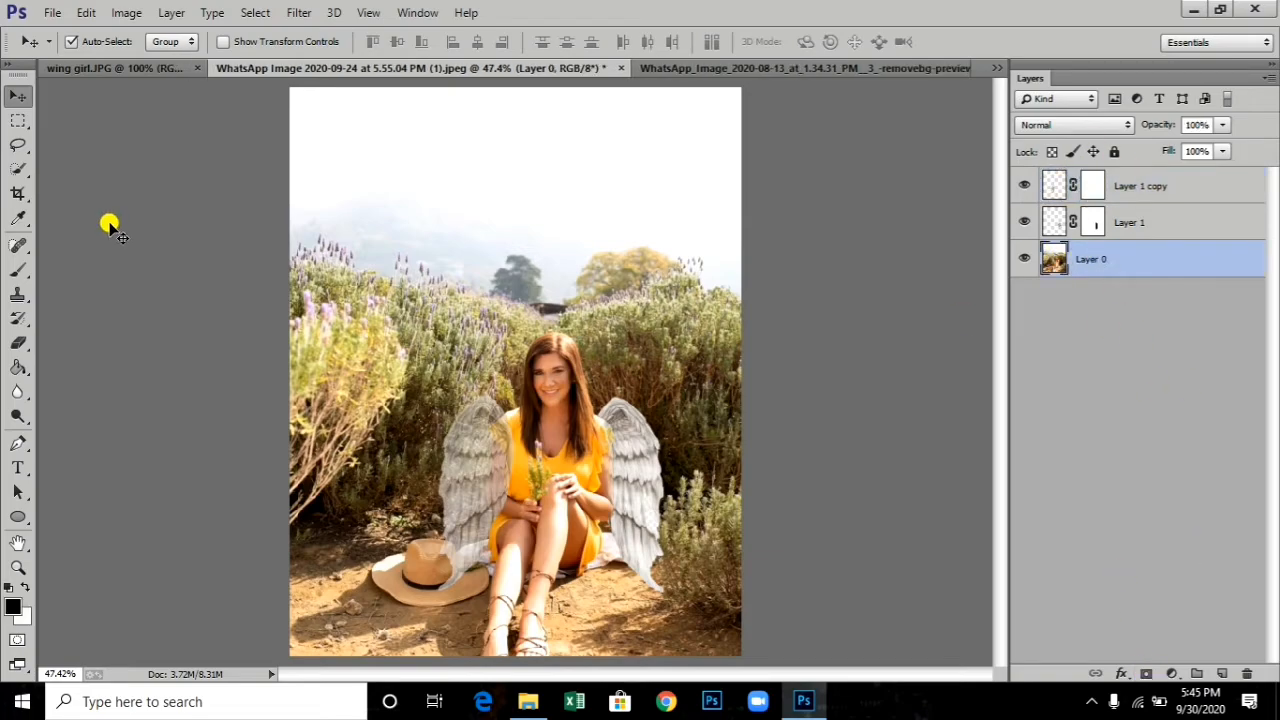
click(18, 168)
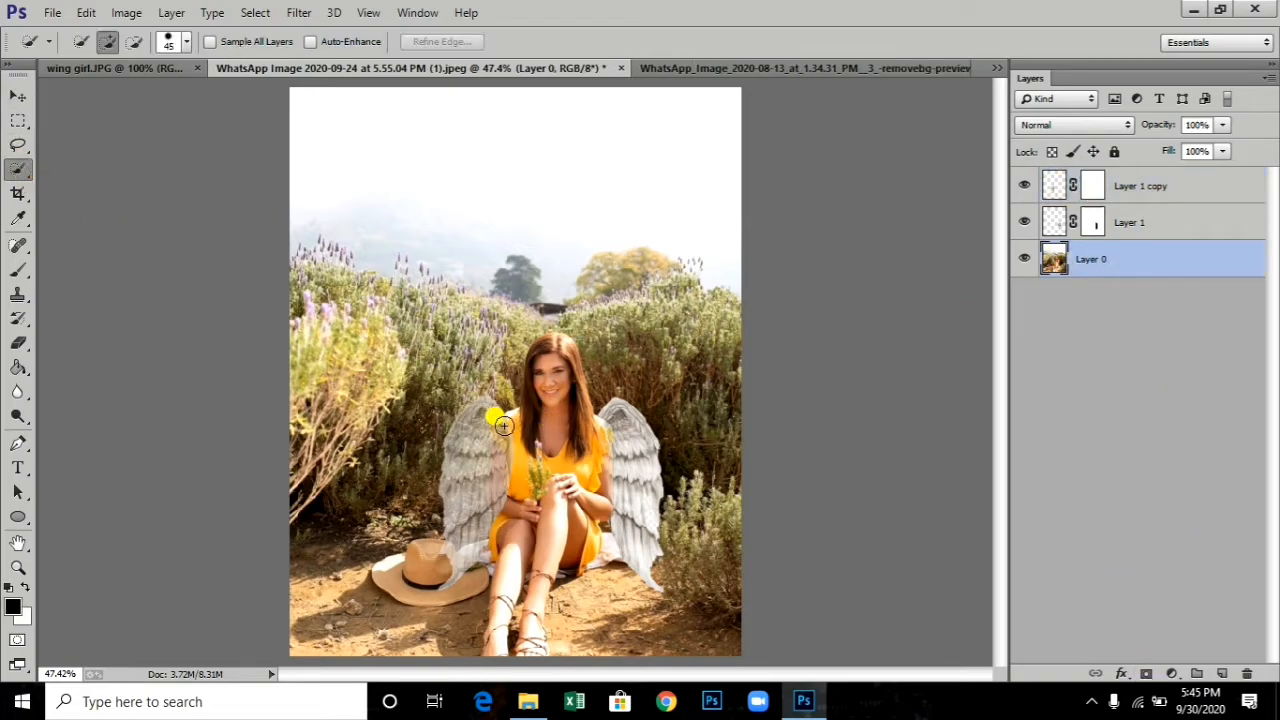
drag(503, 425, 511, 558)
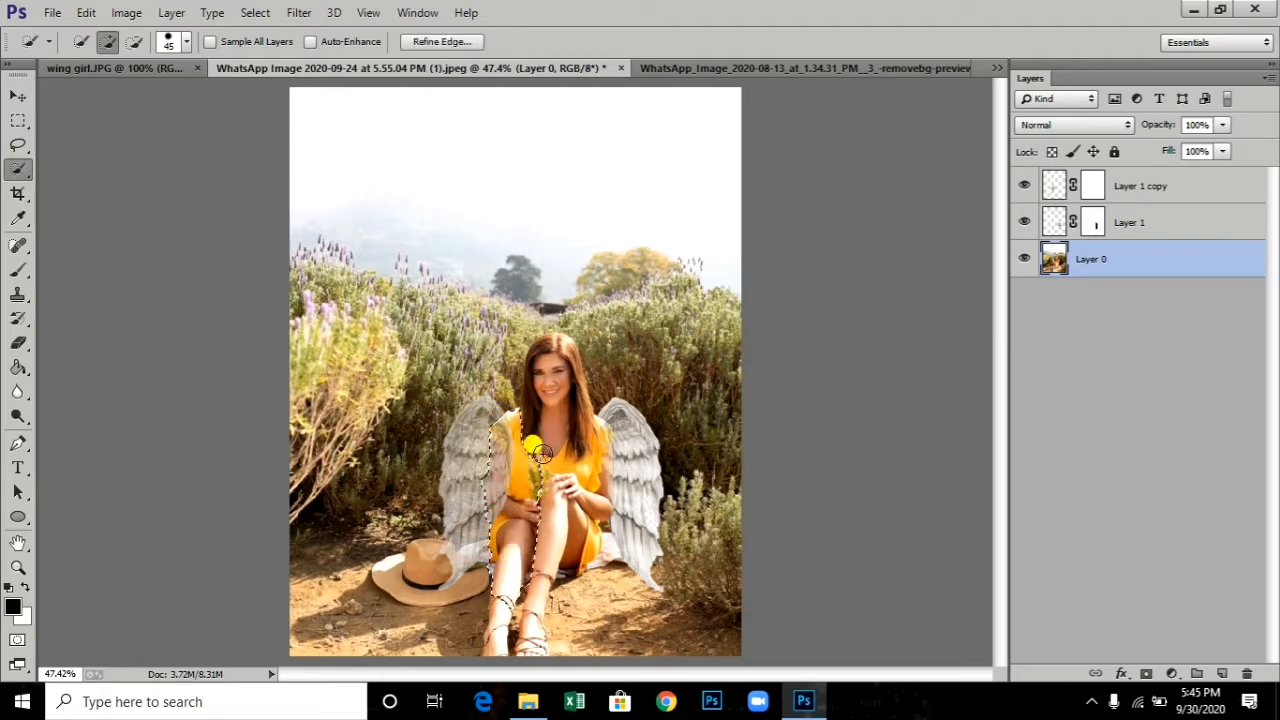
Step: On Layer 1 copy's mask, hide the wing inside the selection with a black 70 px brush at 100% opacity, clearing the selection
click(18, 270)
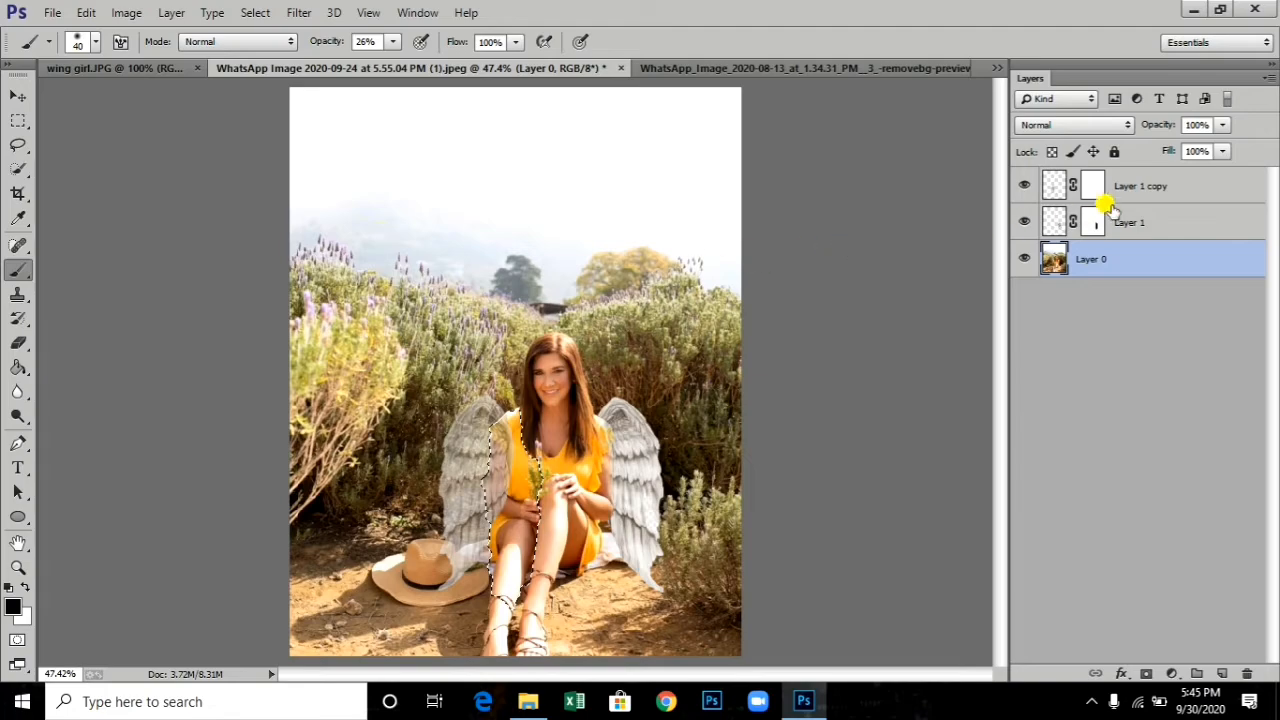
click(1056, 185)
click(1092, 186)
key(x)
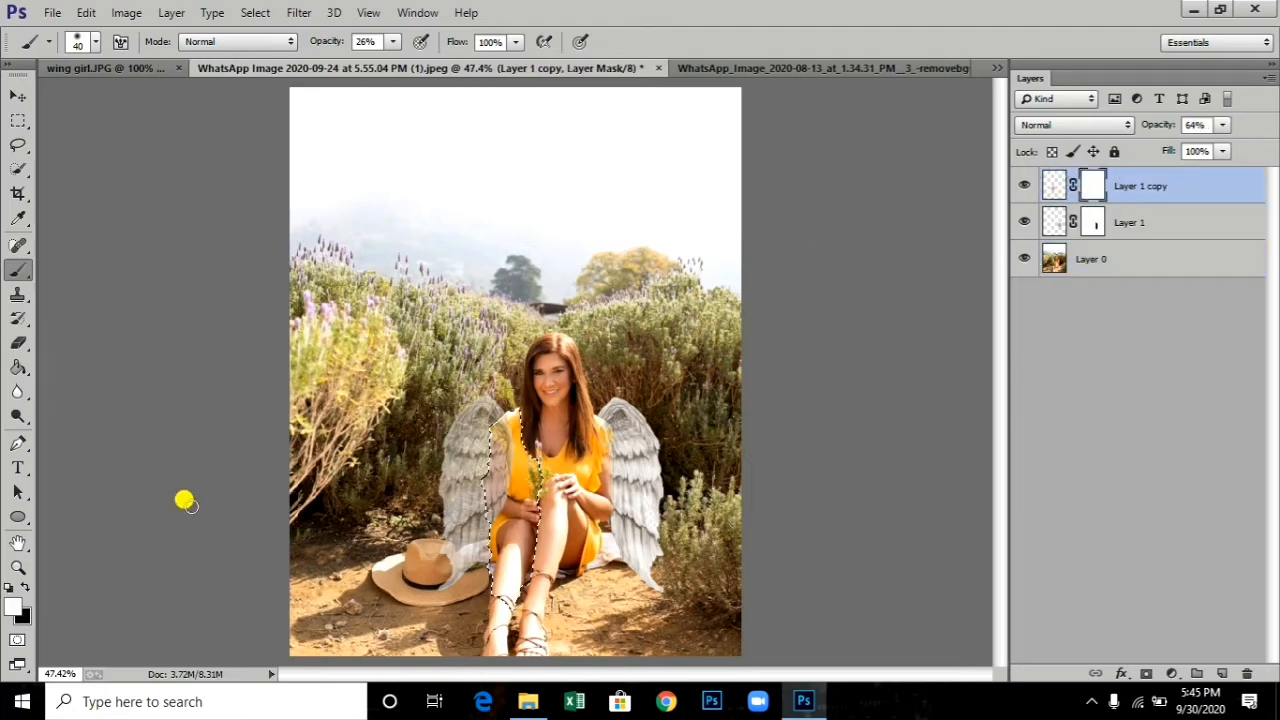
click(26, 587)
drag(398, 47, 512, 68)
key(bracketright)
key(bracketright)
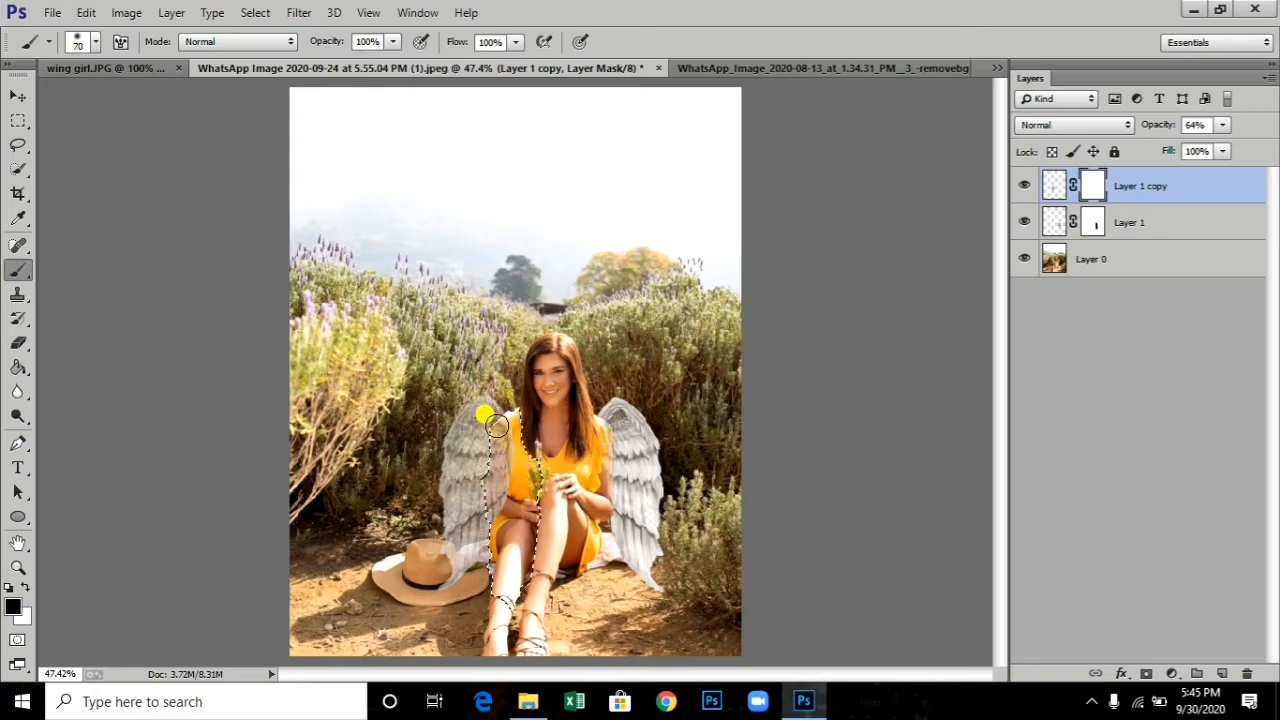
drag(501, 426, 502, 431)
key(ctrl+d)
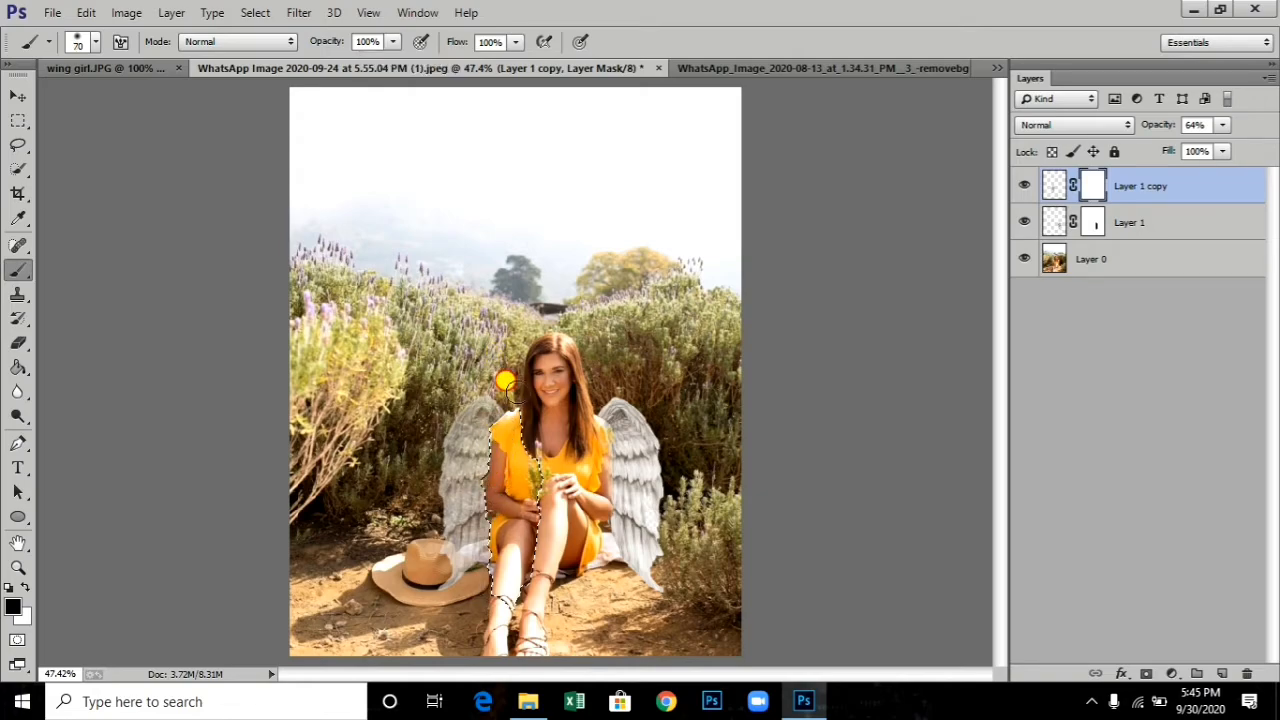
Step: Restore Layer 1 copy's opacity to 100% and refine its mask along the shoulder and arm with a white 70 px brush at 23% opacity
click(1222, 126)
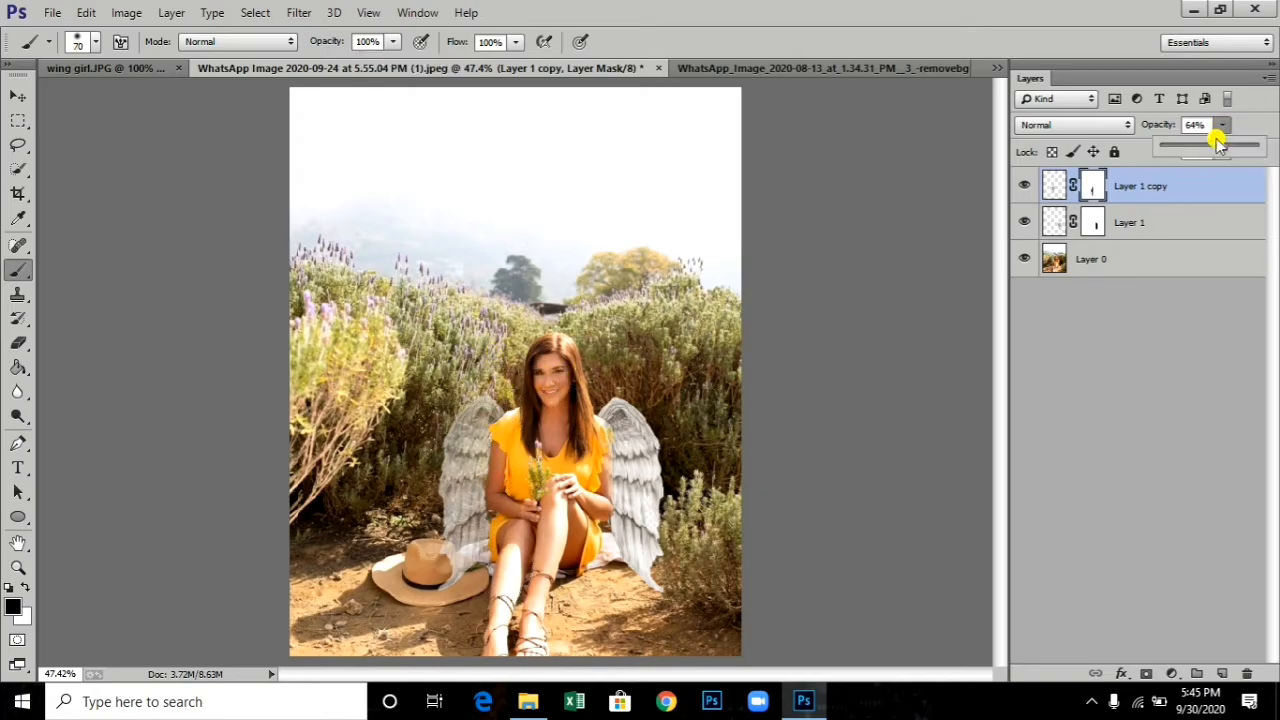
drag(1222, 148, 1275, 152)
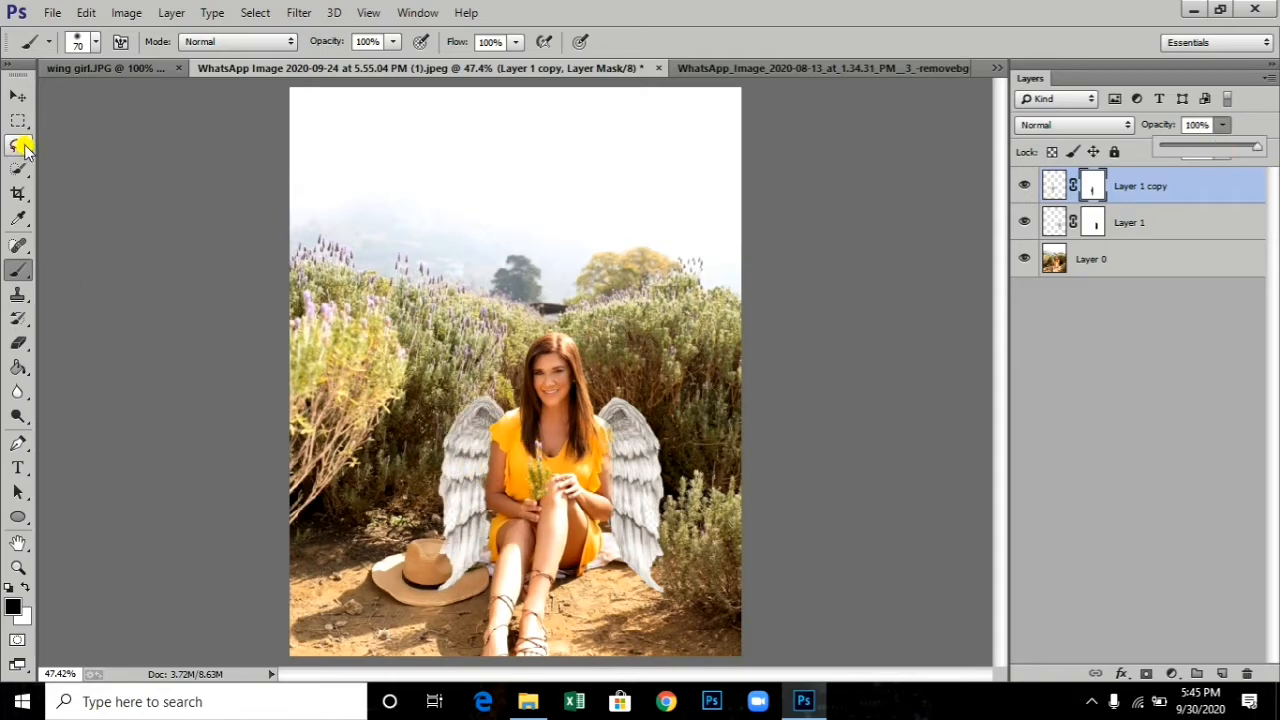
click(393, 41)
drag(393, 62, 313, 62)
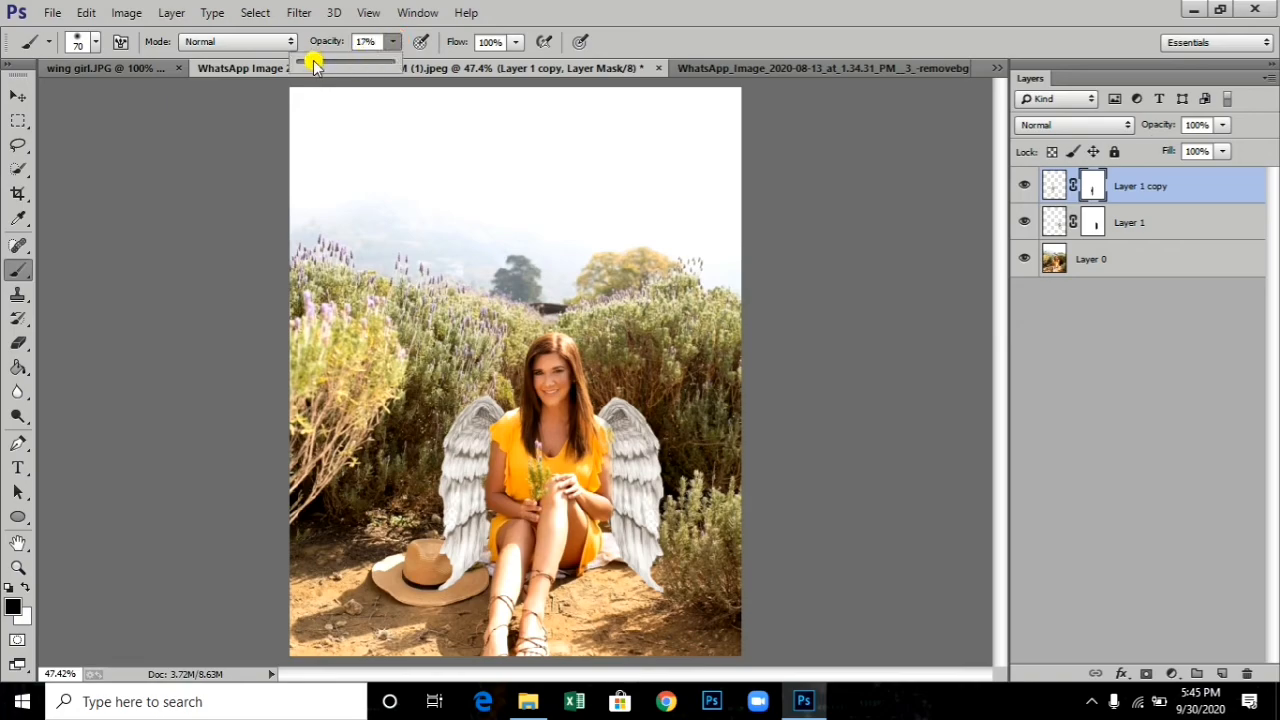
click(320, 62)
click(24, 588)
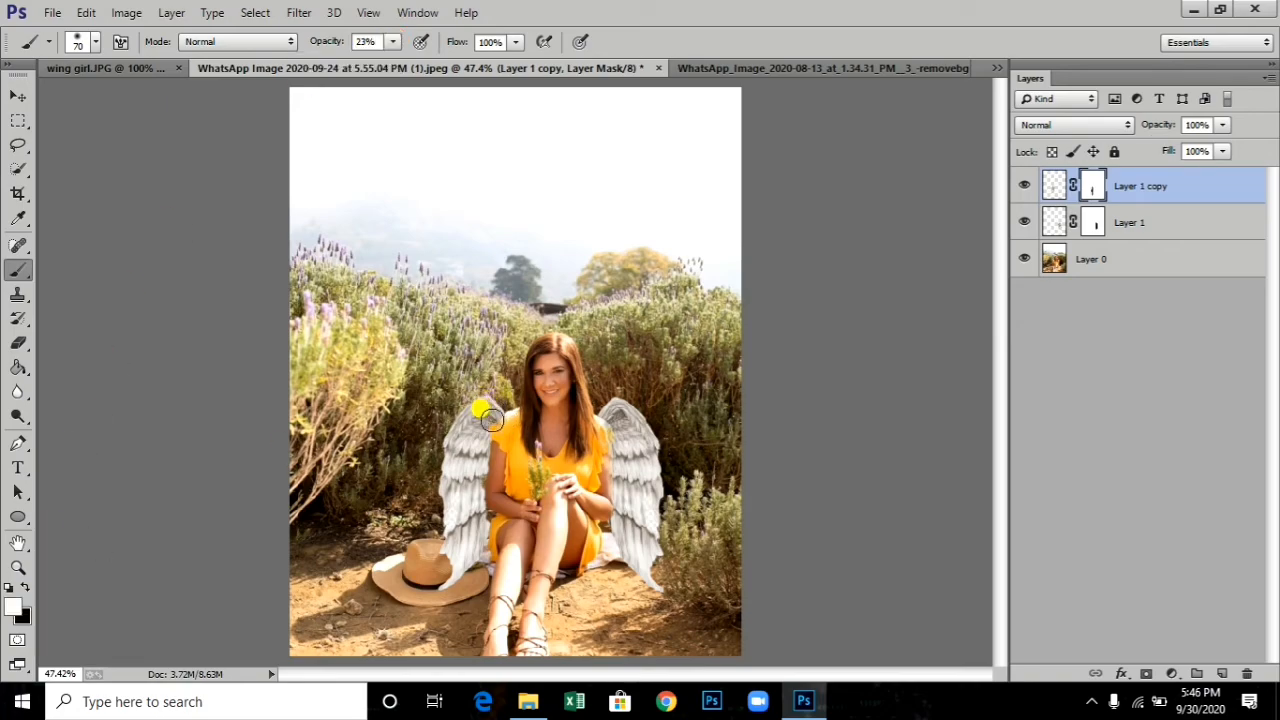
drag(491, 420, 485, 439)
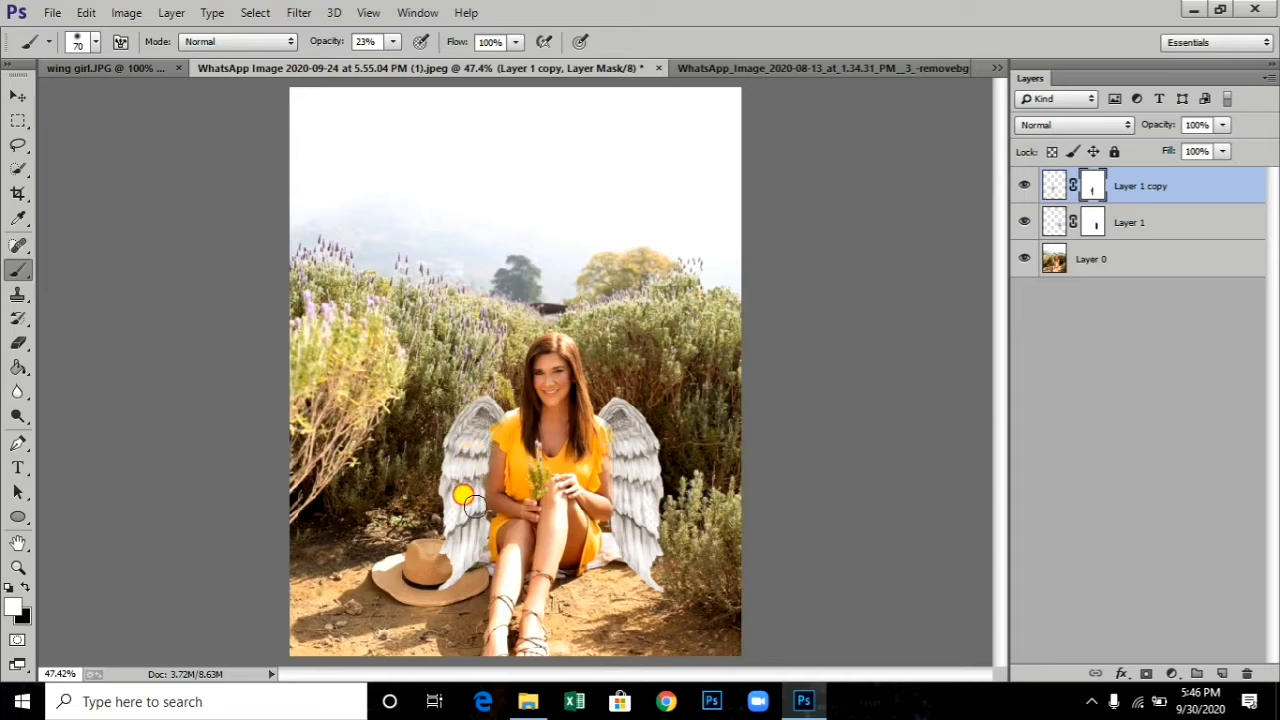
key(v)
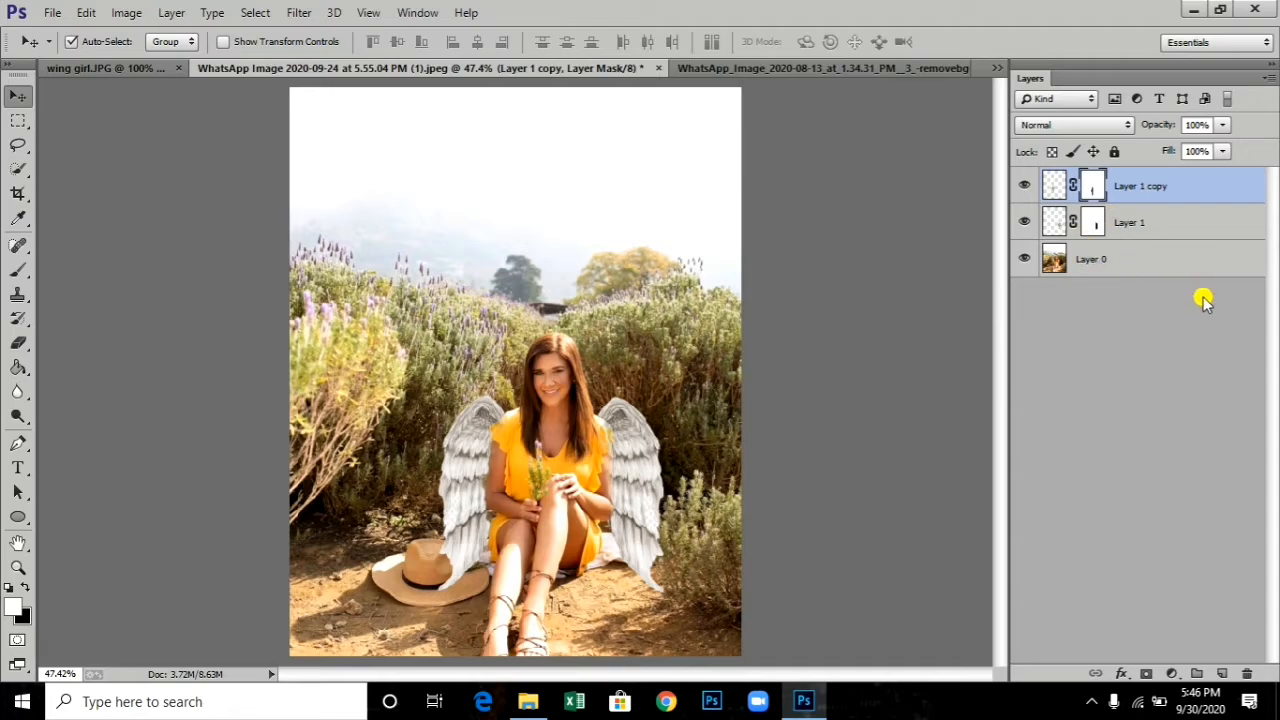
Step: Start a Camera Raw filter on Layer 0 and set Calibration to Red Primary Hue -13, Saturation +7 and Blue Primary Hue -9, Saturation +6
click(1108, 260)
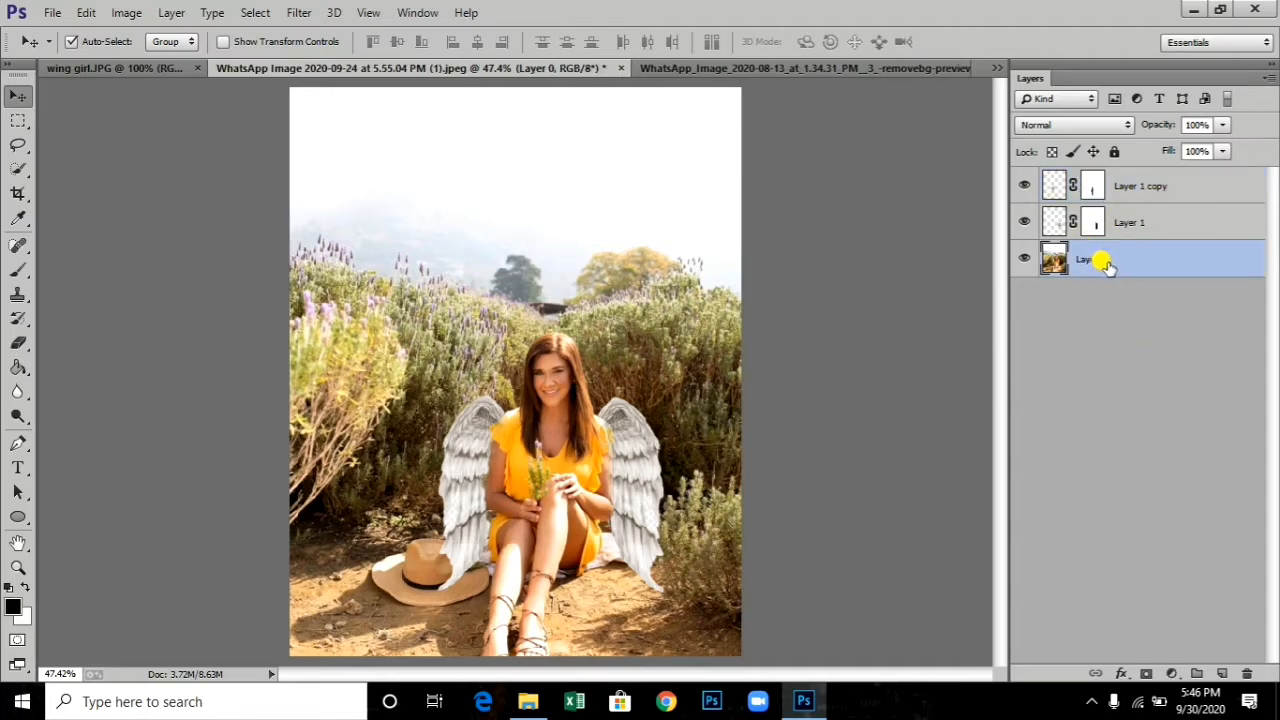
click(300, 14)
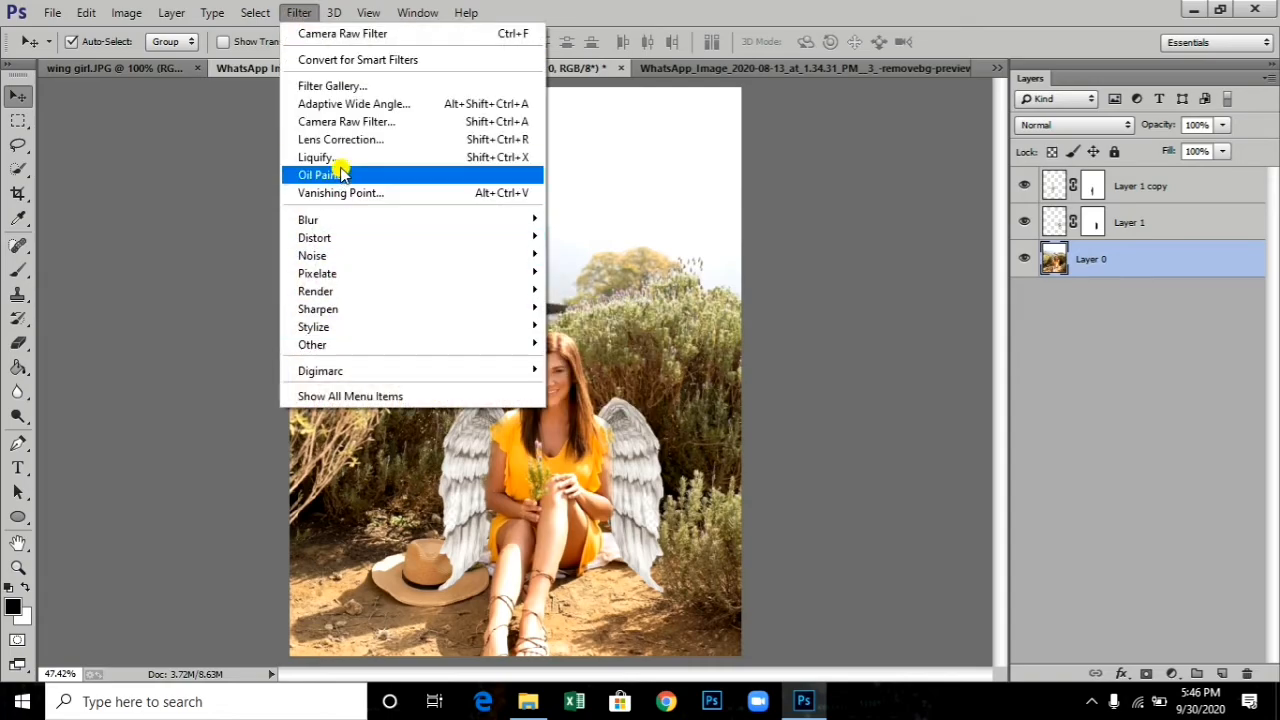
click(352, 121)
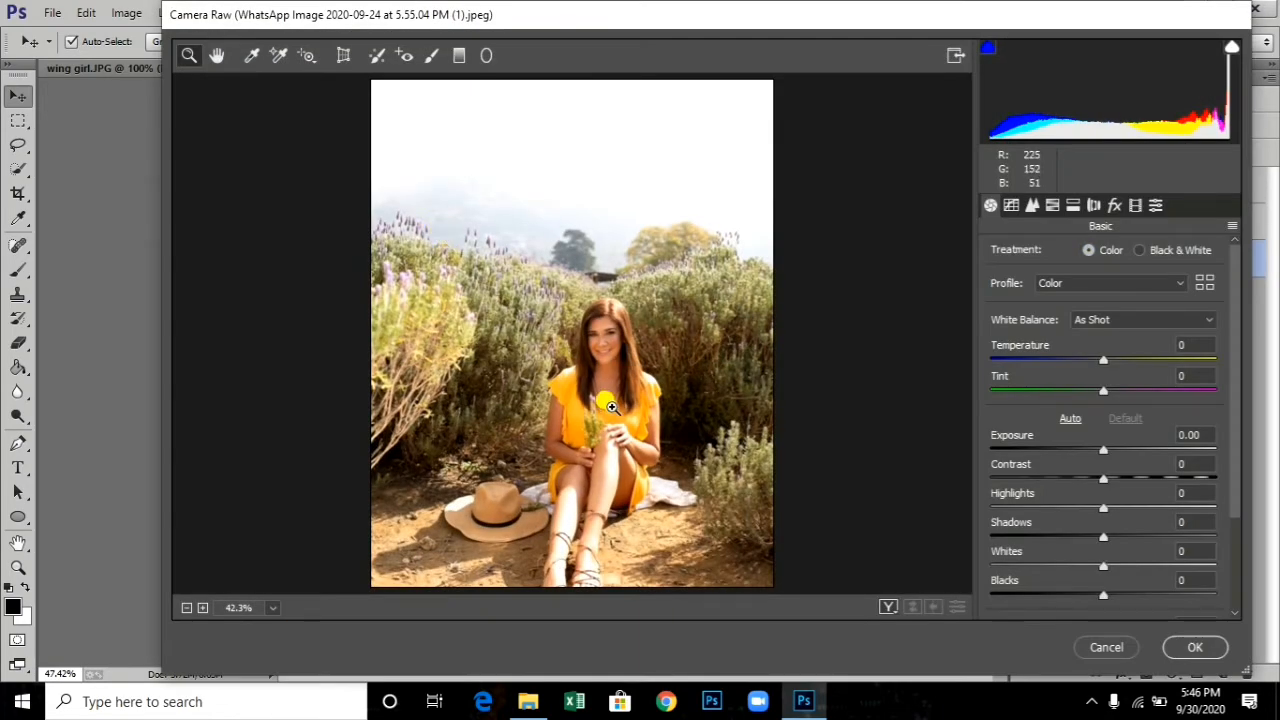
click(1138, 206)
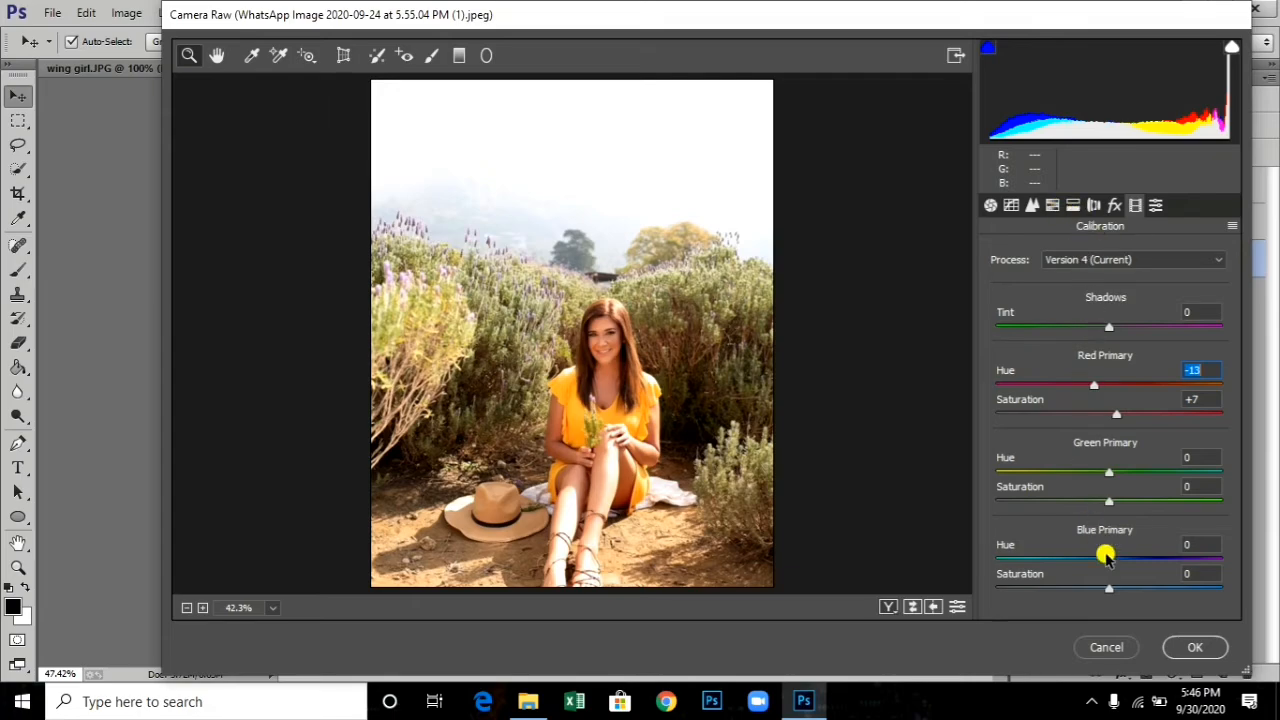
drag(1113, 563, 1103, 561)
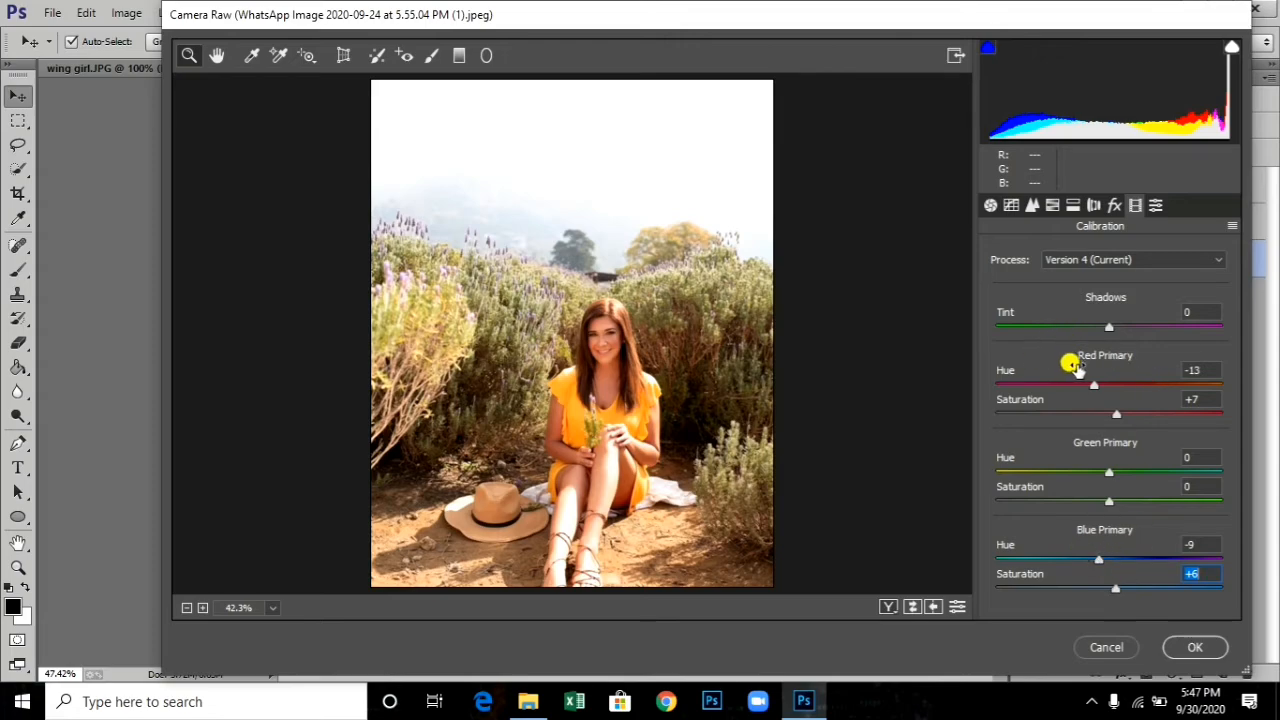
Step: Raise the Camera Raw Contrast slightly, set Clarity to +7, and apply the filter to Layer 0
click(1070, 205)
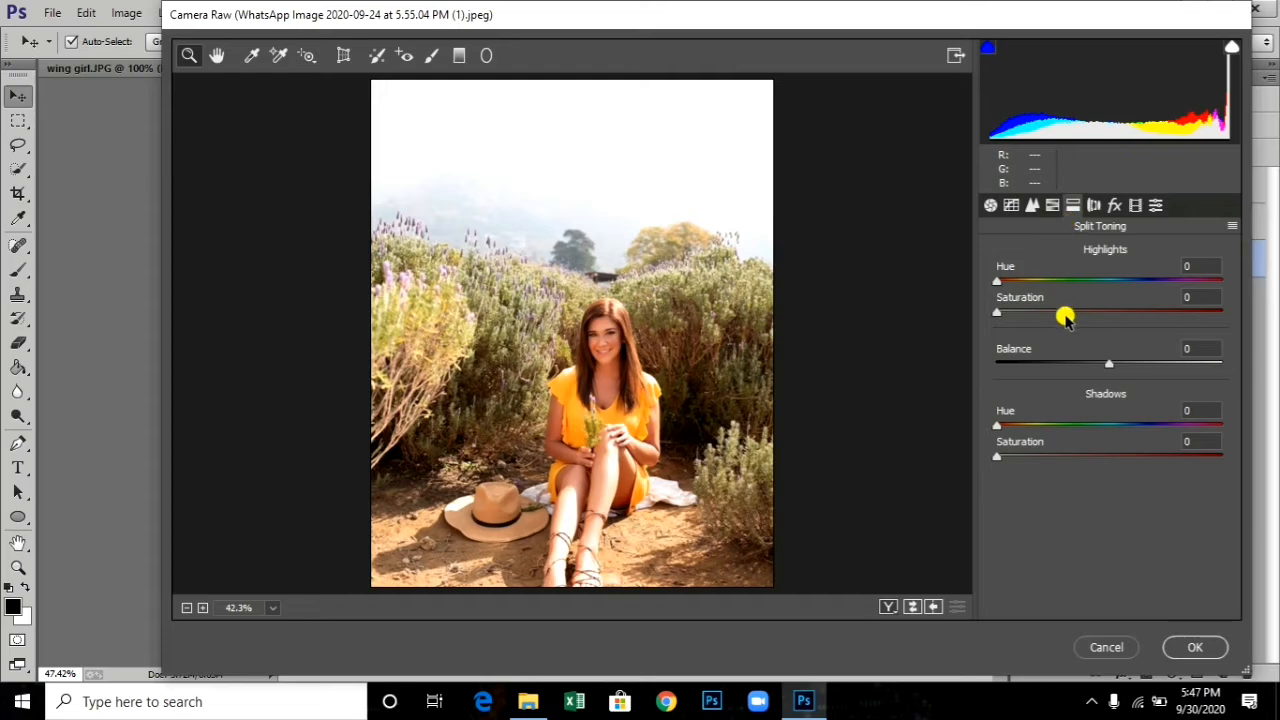
click(992, 205)
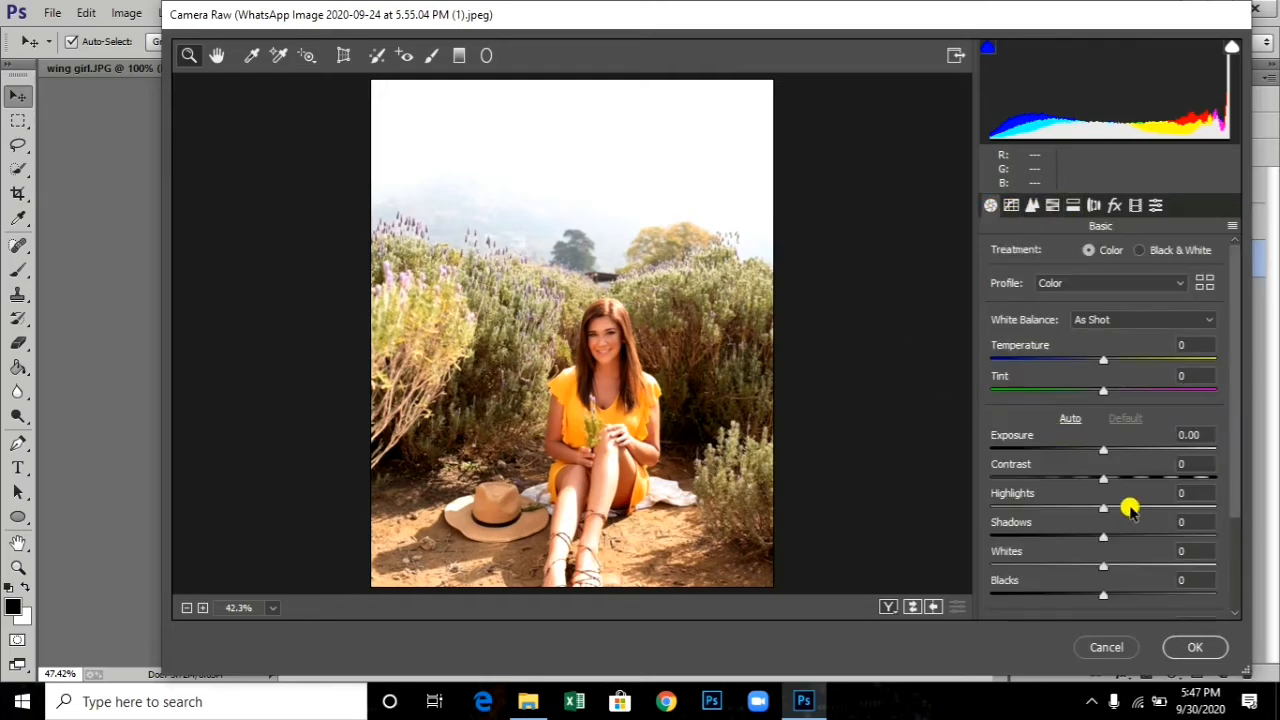
drag(1104, 484, 1111, 482)
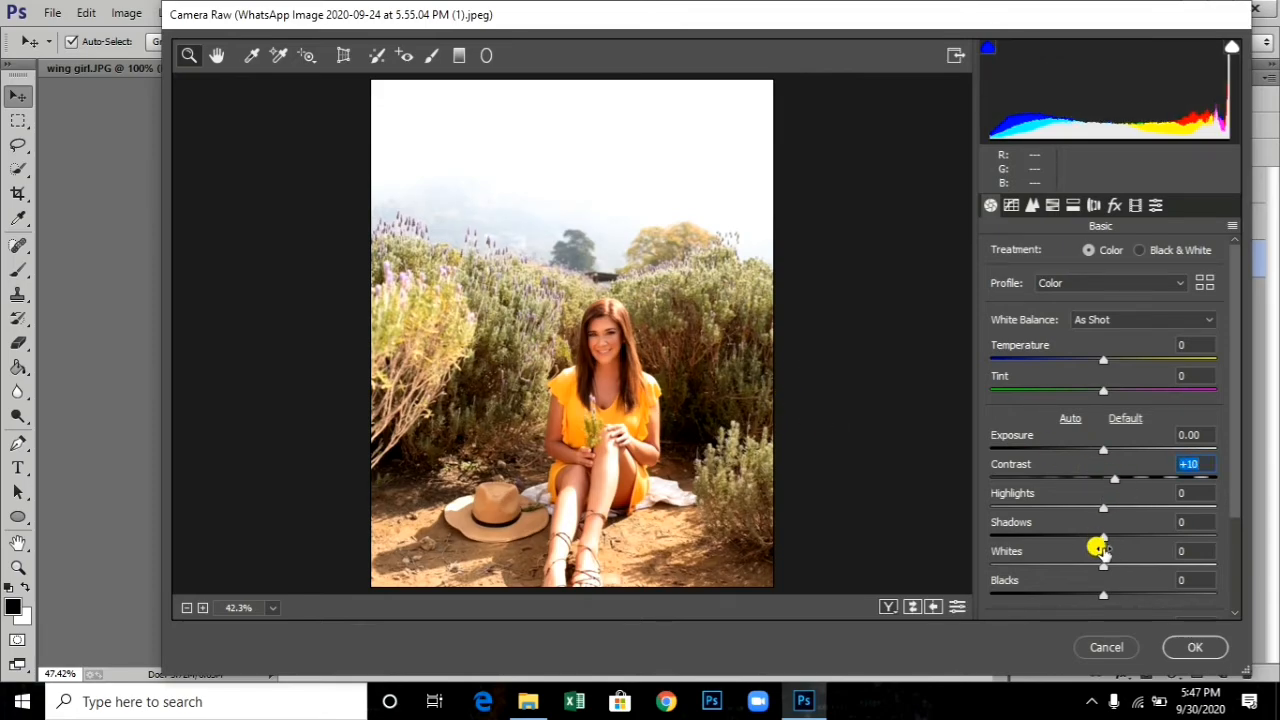
scroll(1100, 557, down, 1)
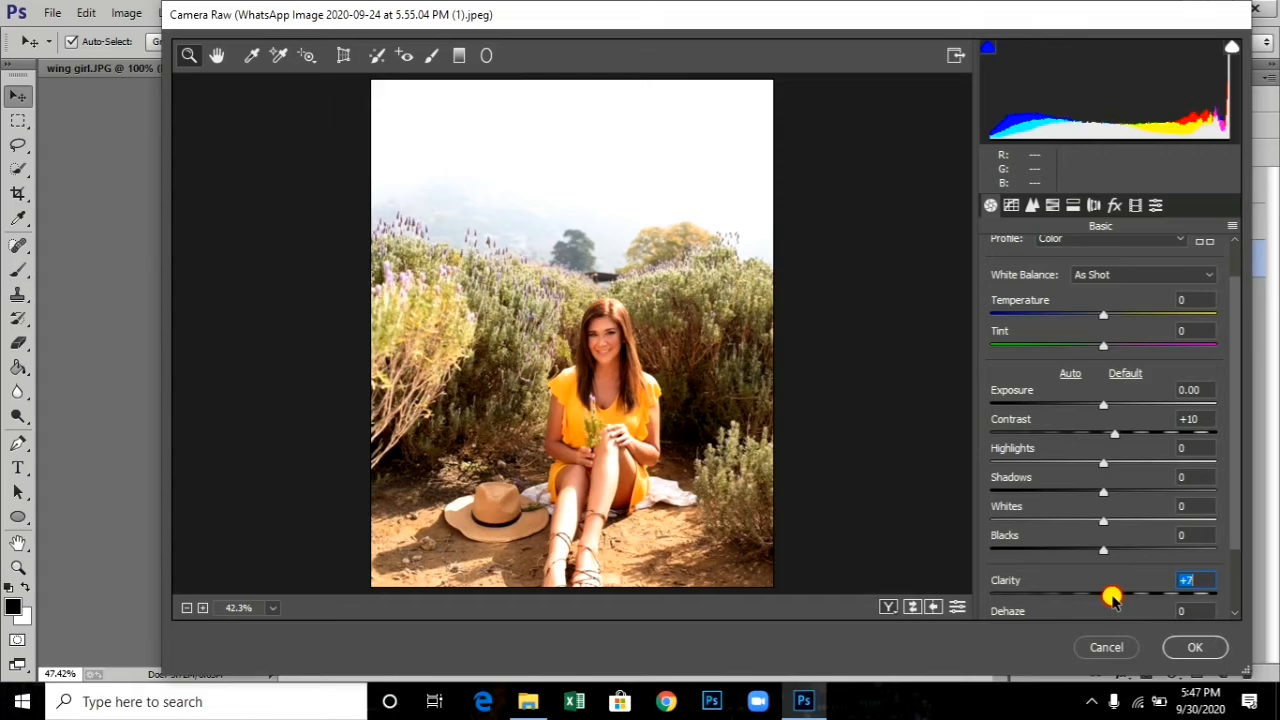
scroll(1117, 440, up, 1)
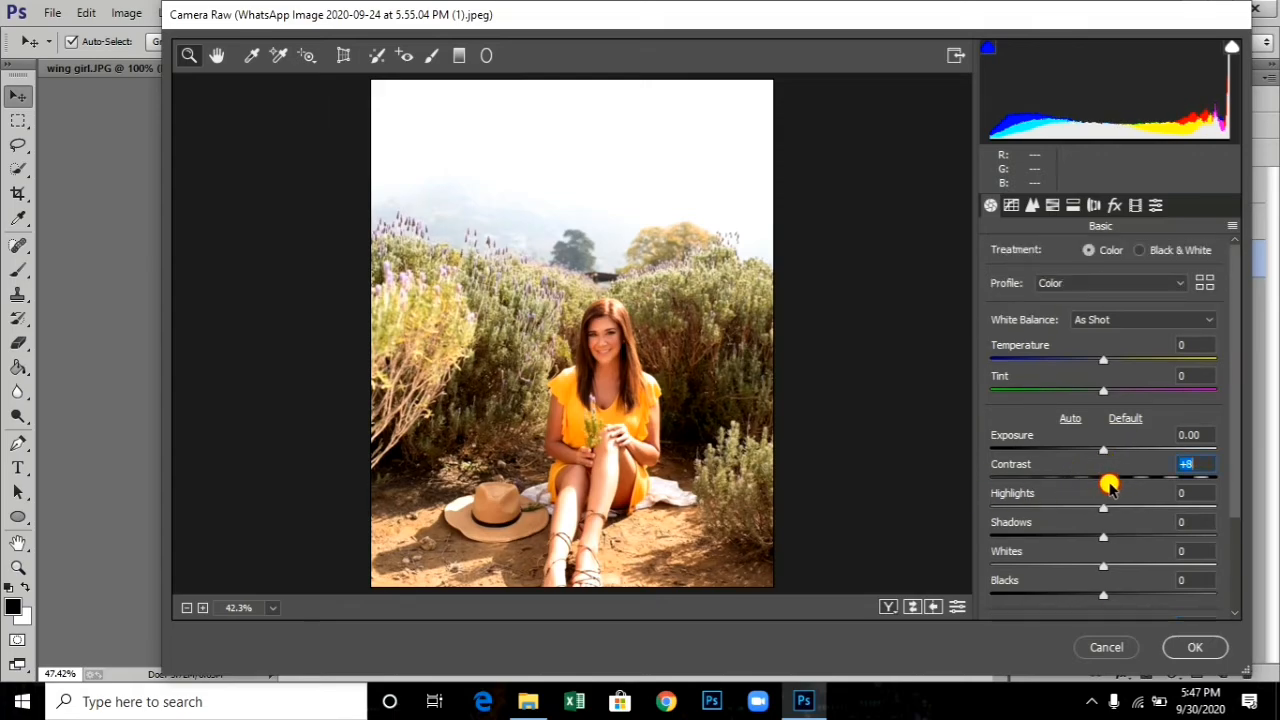
mouse_move(1110, 485)
mouse_down()
mouse_move(1084, 485)
mouse_move(1105, 485)
mouse_up()
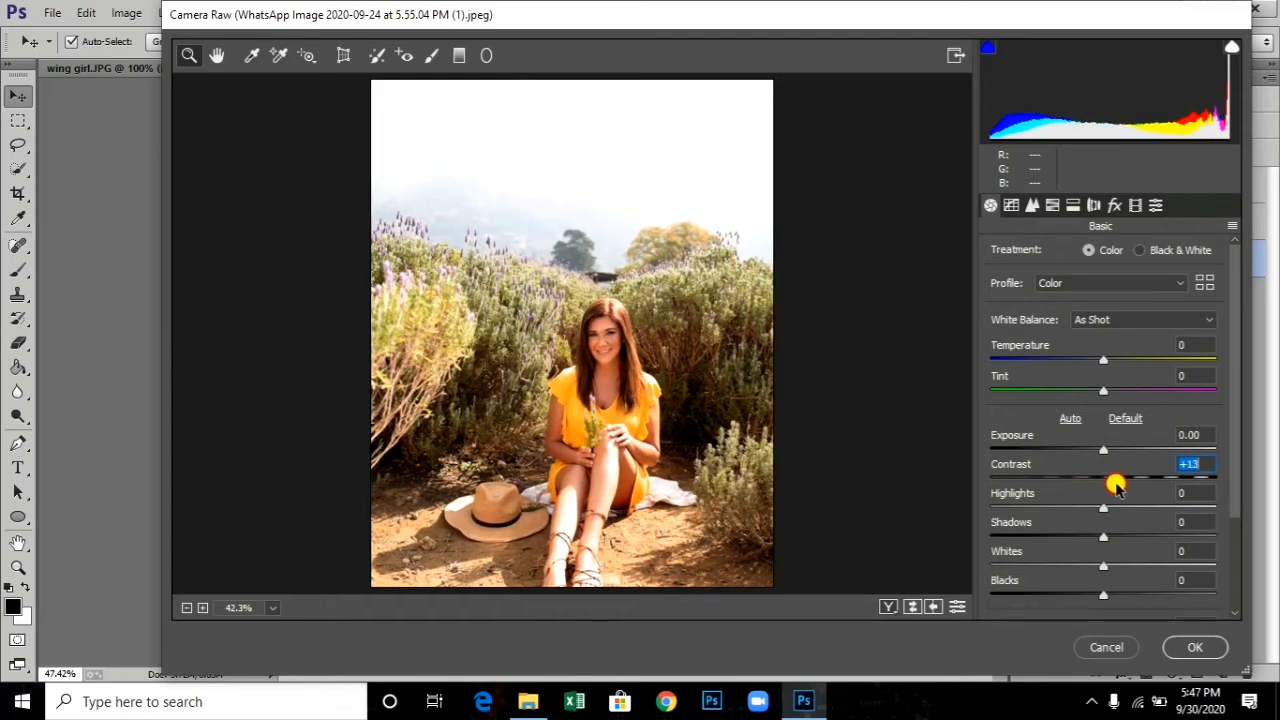
drag(1117, 486, 1113, 486)
click(1195, 647)
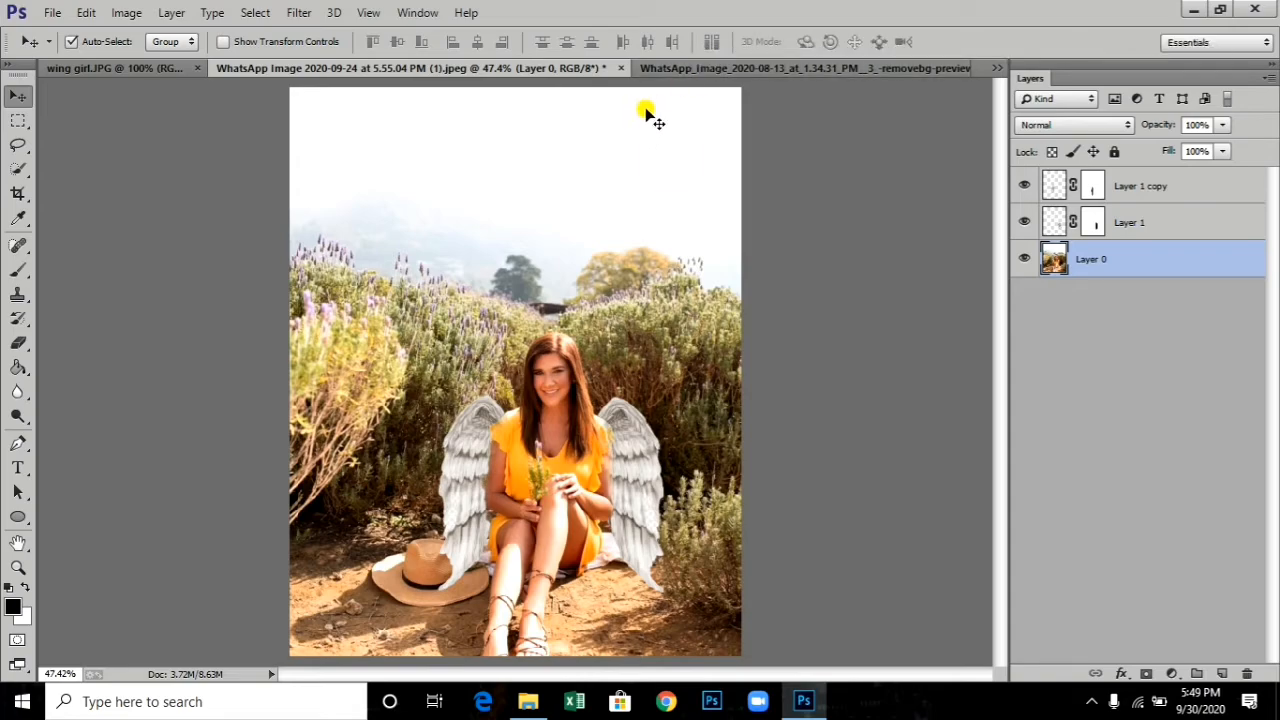
Step: Open the red-and-yellow parrot image d5b11c73adcd3678a3701d678d95e7b4.png from the wings effect folder
key(ctrl+o)
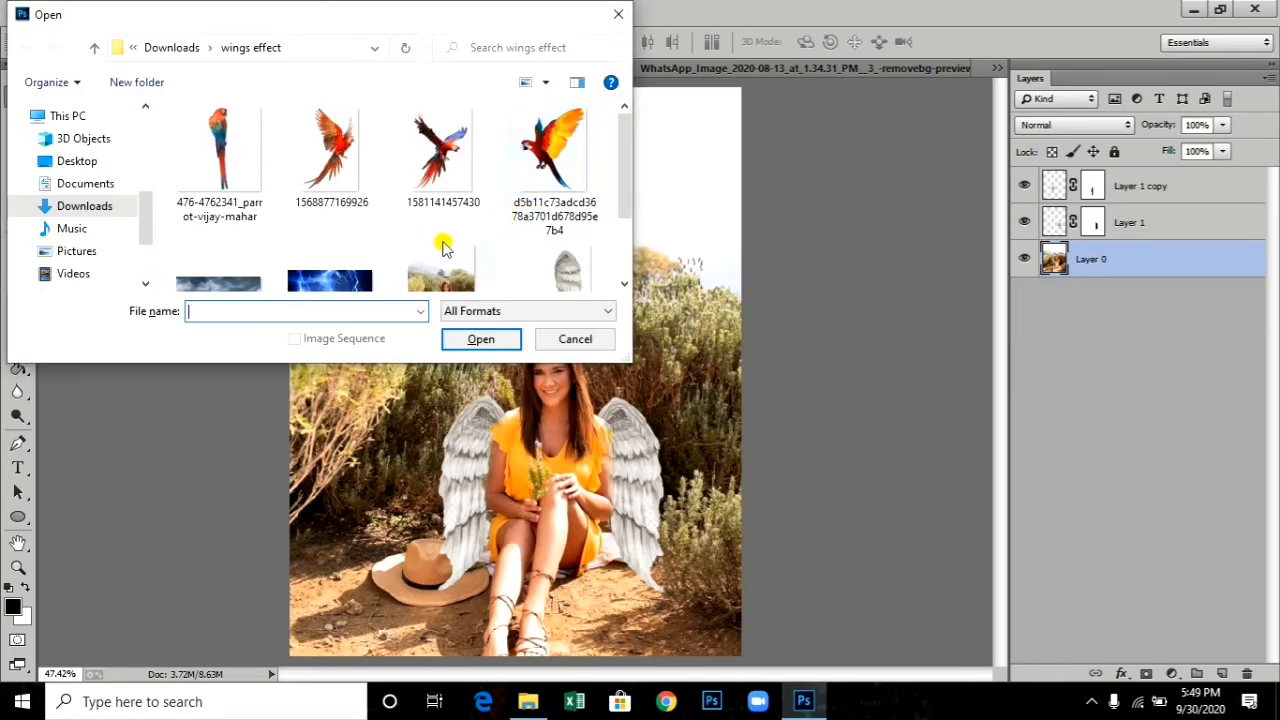
scroll(442, 242, down, 1)
scroll(470, 213, up, 1)
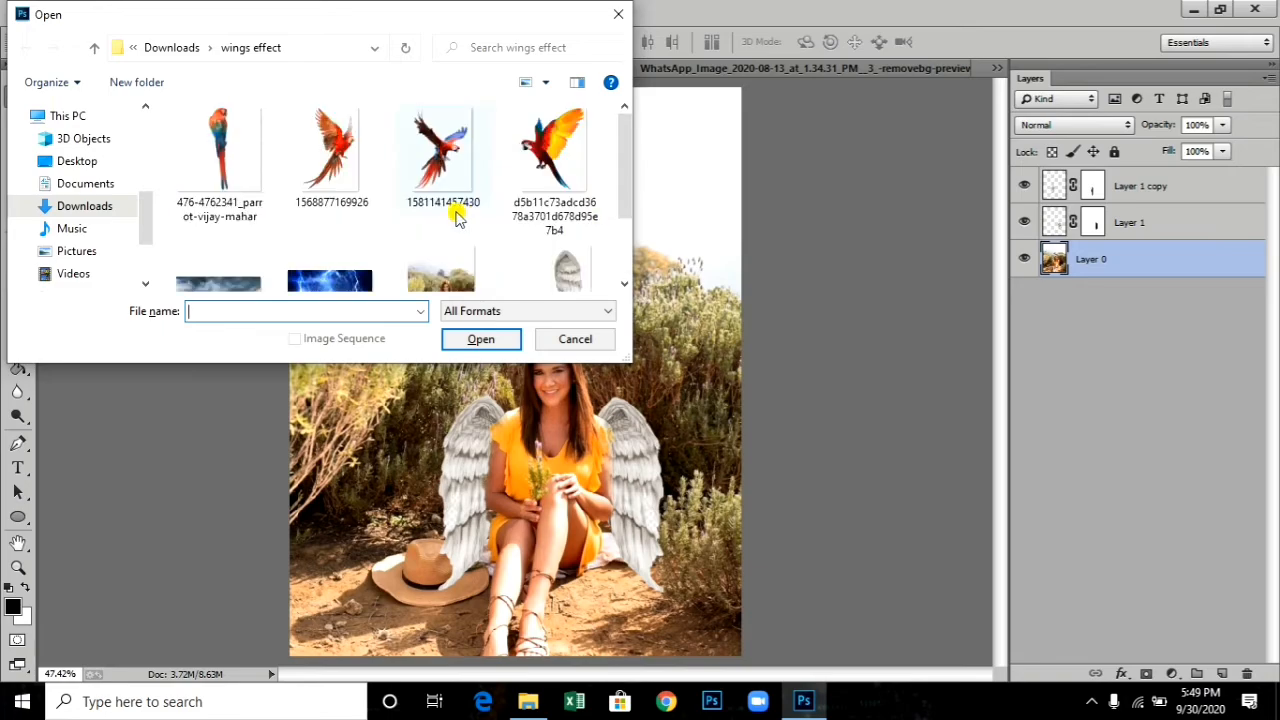
scroll(325, 162, down, 1)
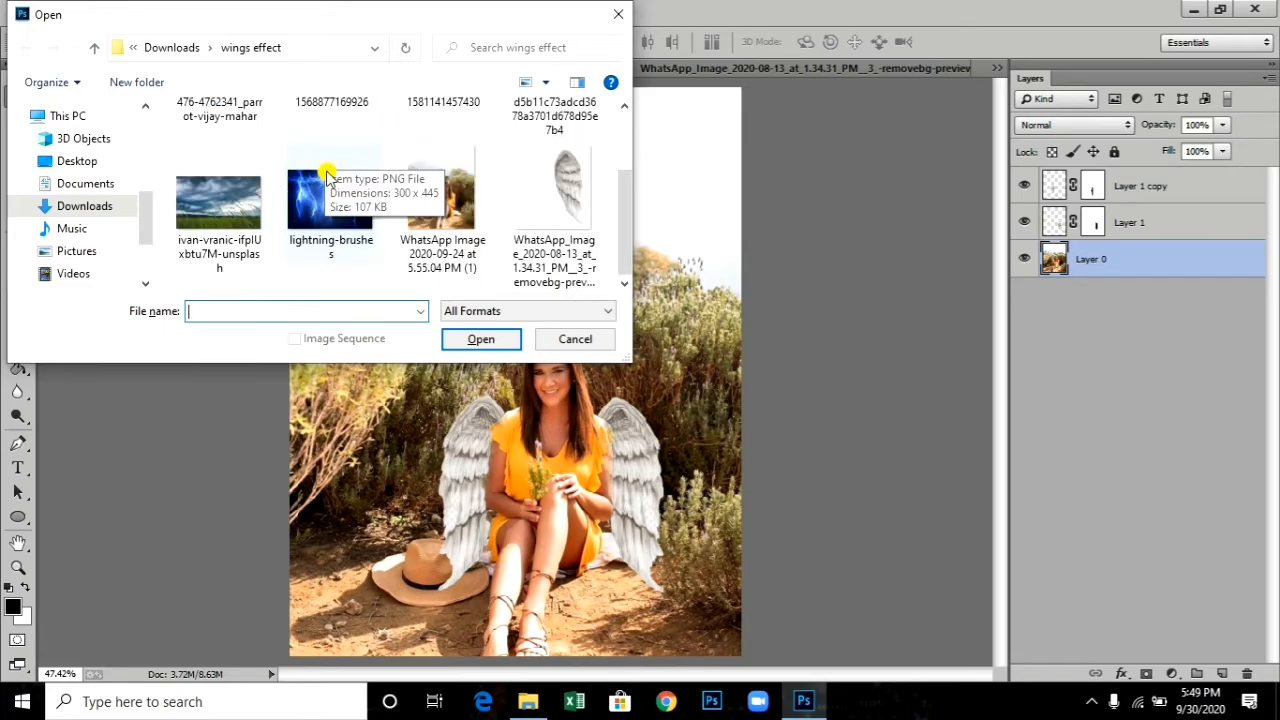
scroll(325, 162, up, 1)
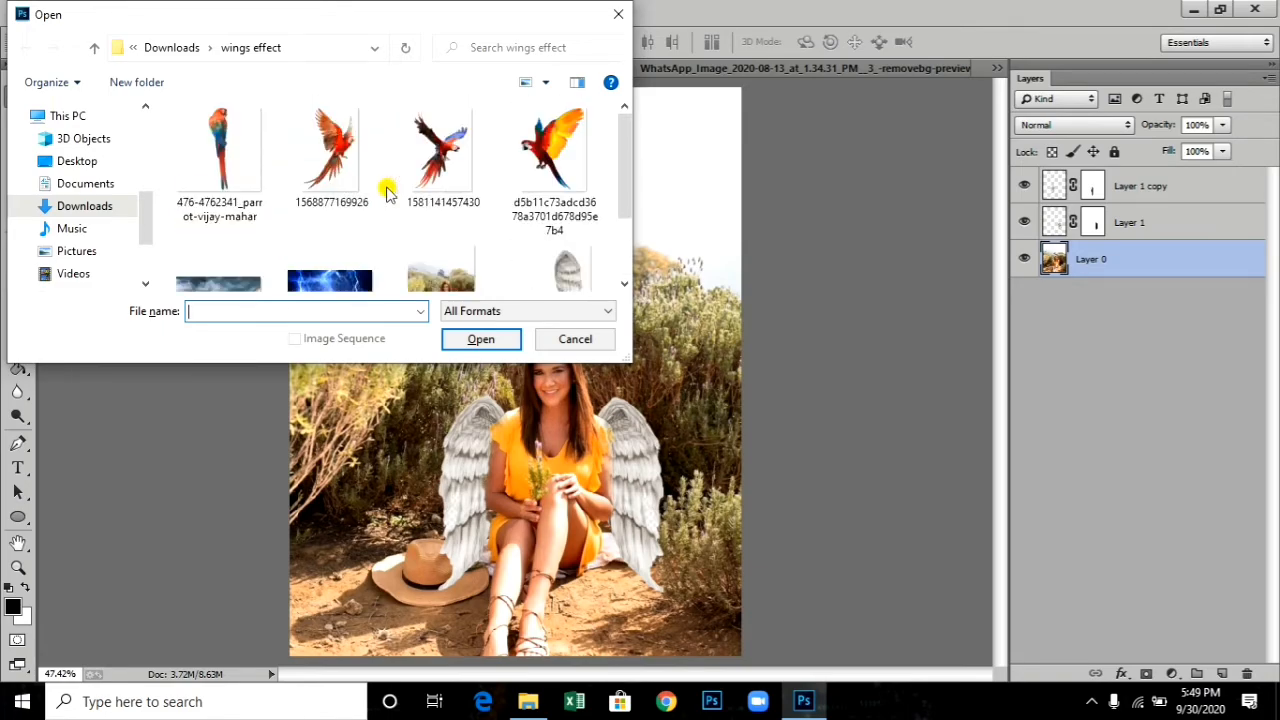
click(550, 155)
click(492, 339)
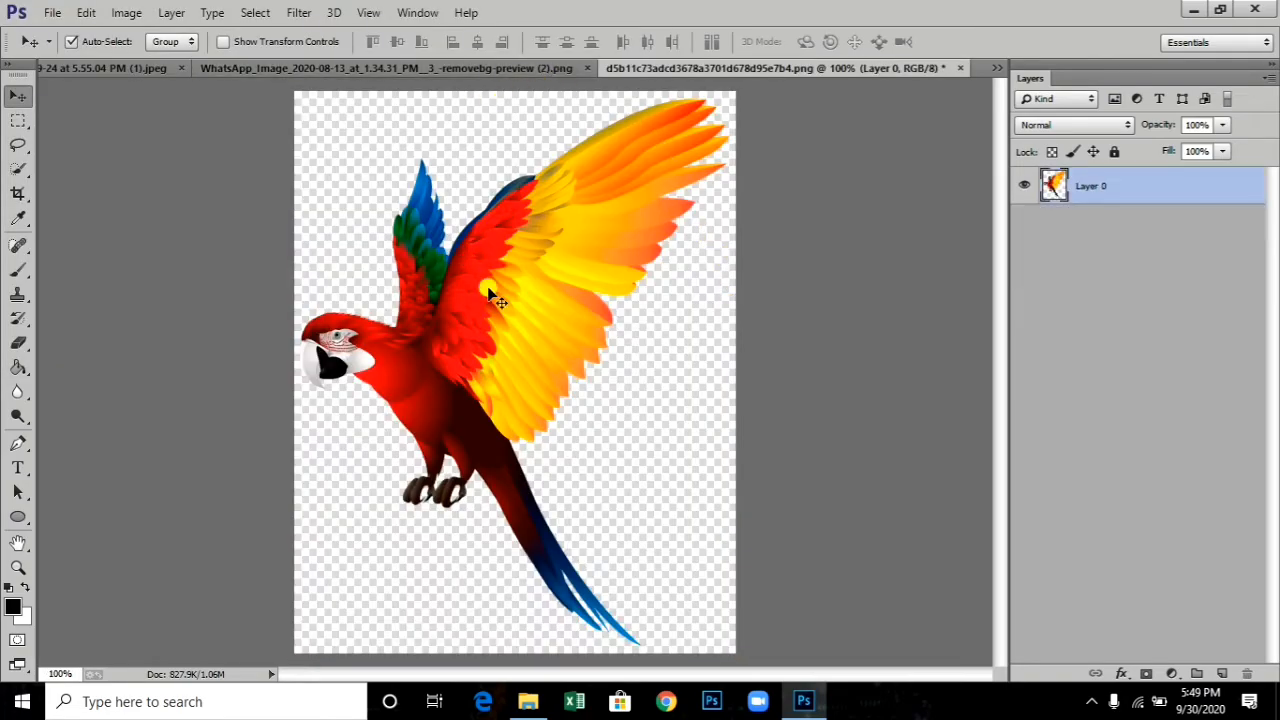
Step: Bring the parrot into the winged woman's photo above Layer 0, converting its colors to preserve their appearance
drag(497, 303, 387, 295)
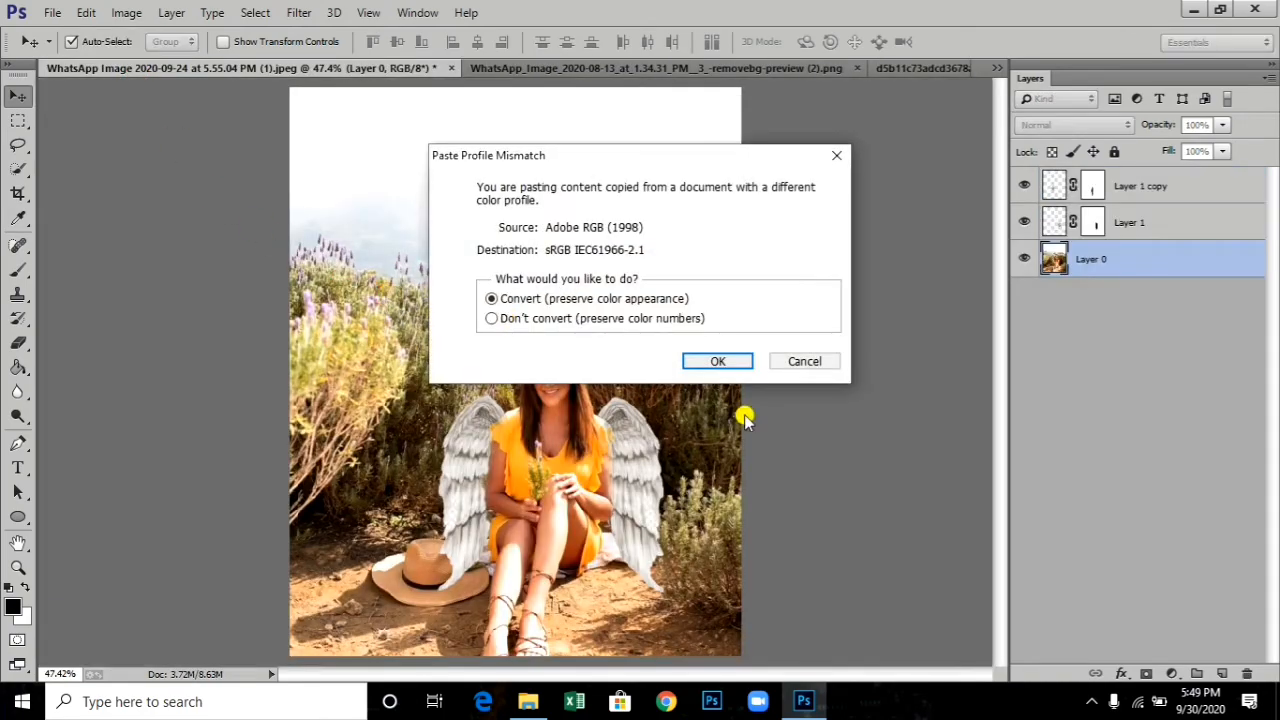
click(741, 364)
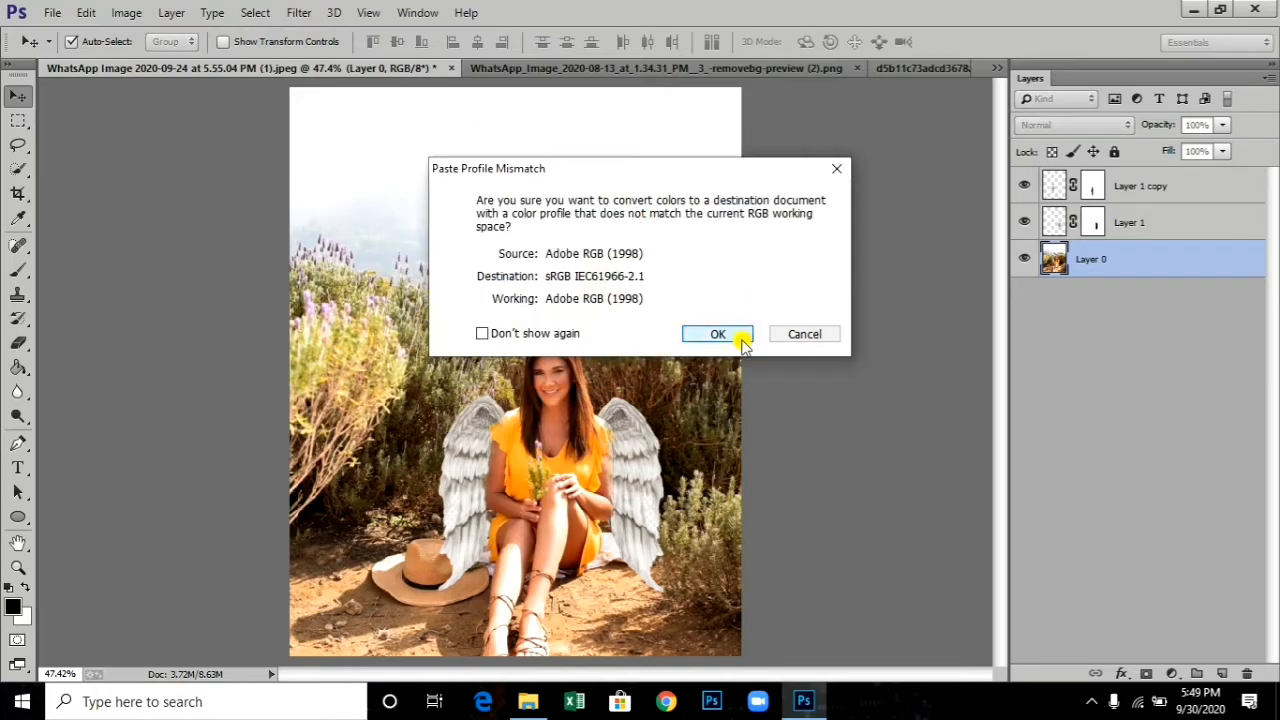
click(741, 340)
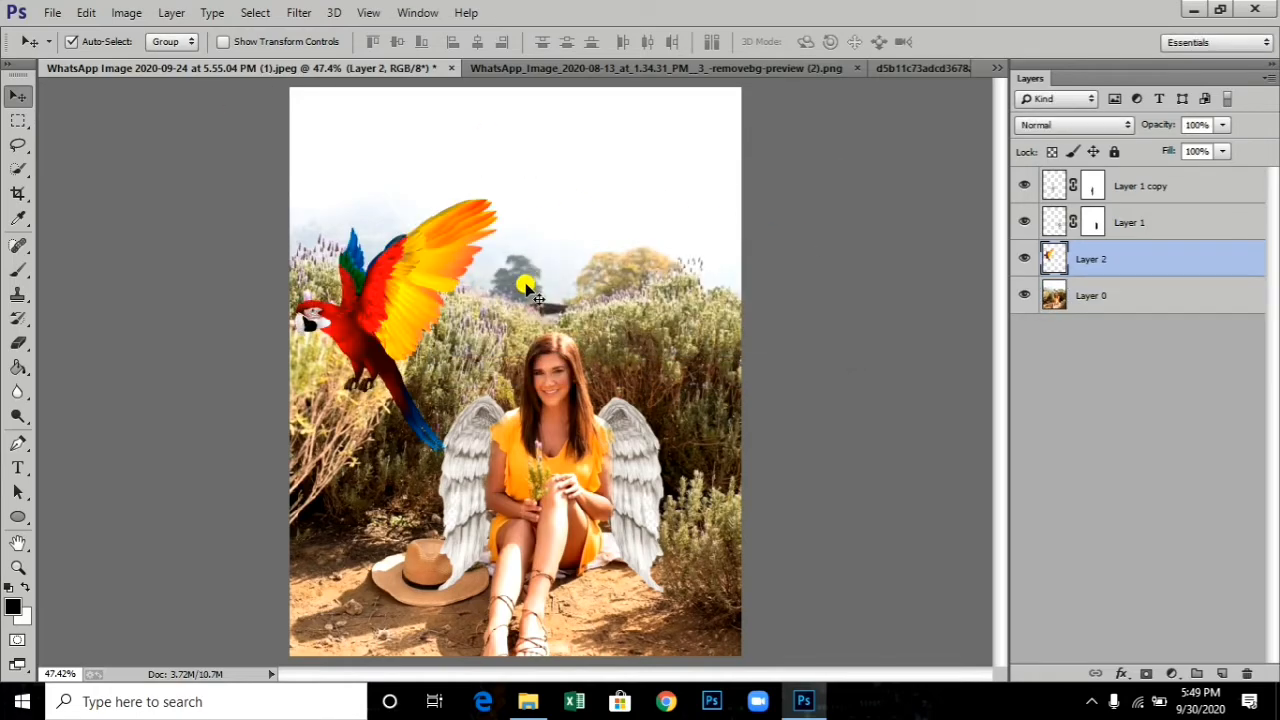
Step: Flip the parrot on Layer 2 horizontally and scale it down to a small bird beside the bushes
key(ctrl+t)
right_click(470, 282)
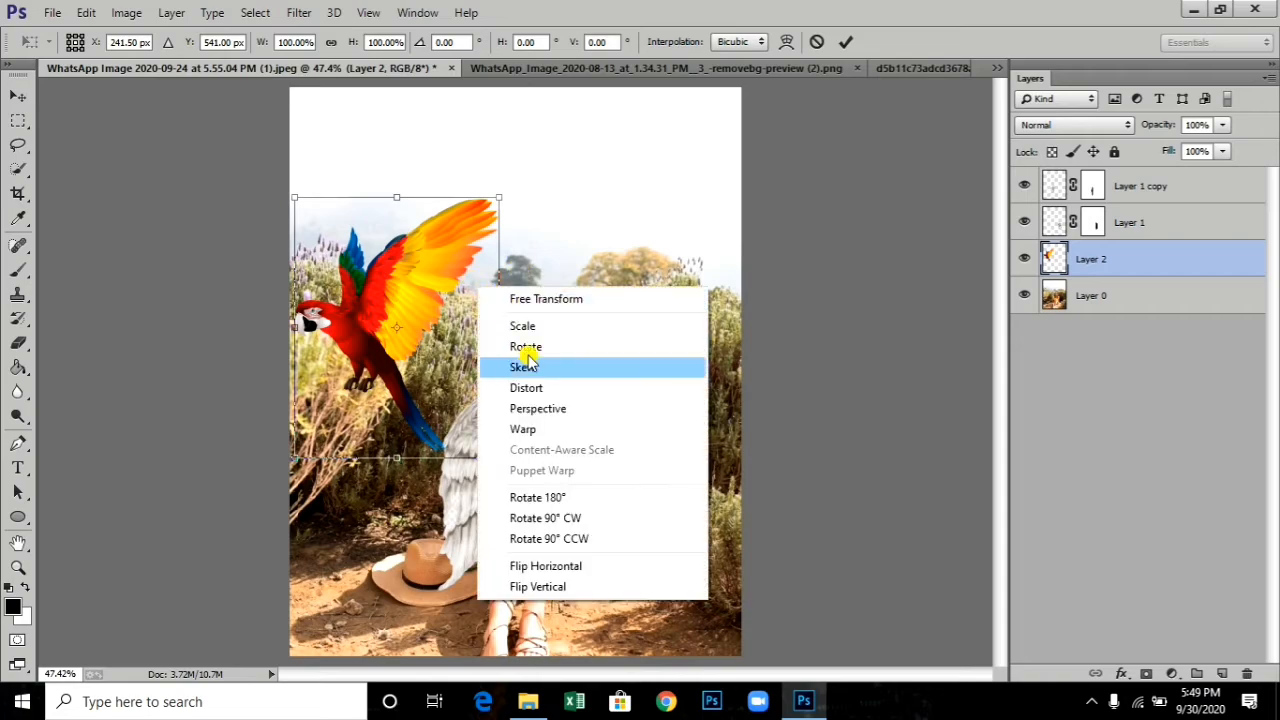
click(560, 566)
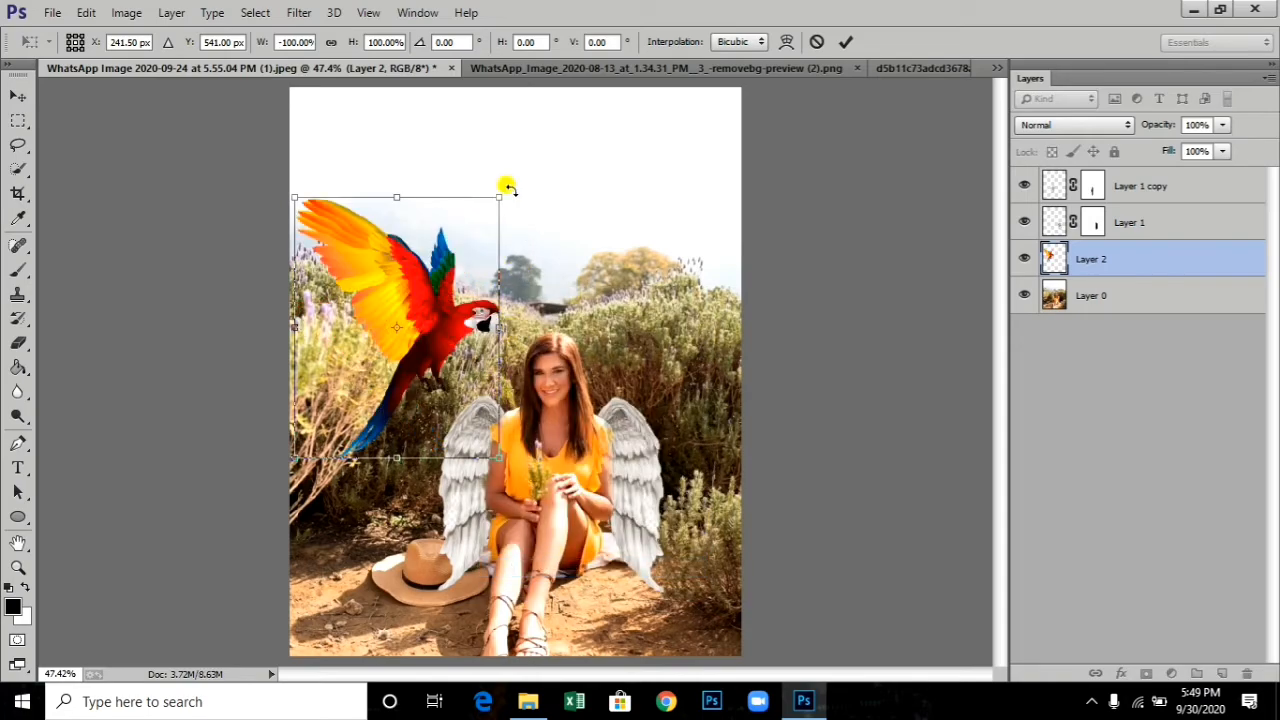
drag(497, 195, 364, 350)
key(Return)
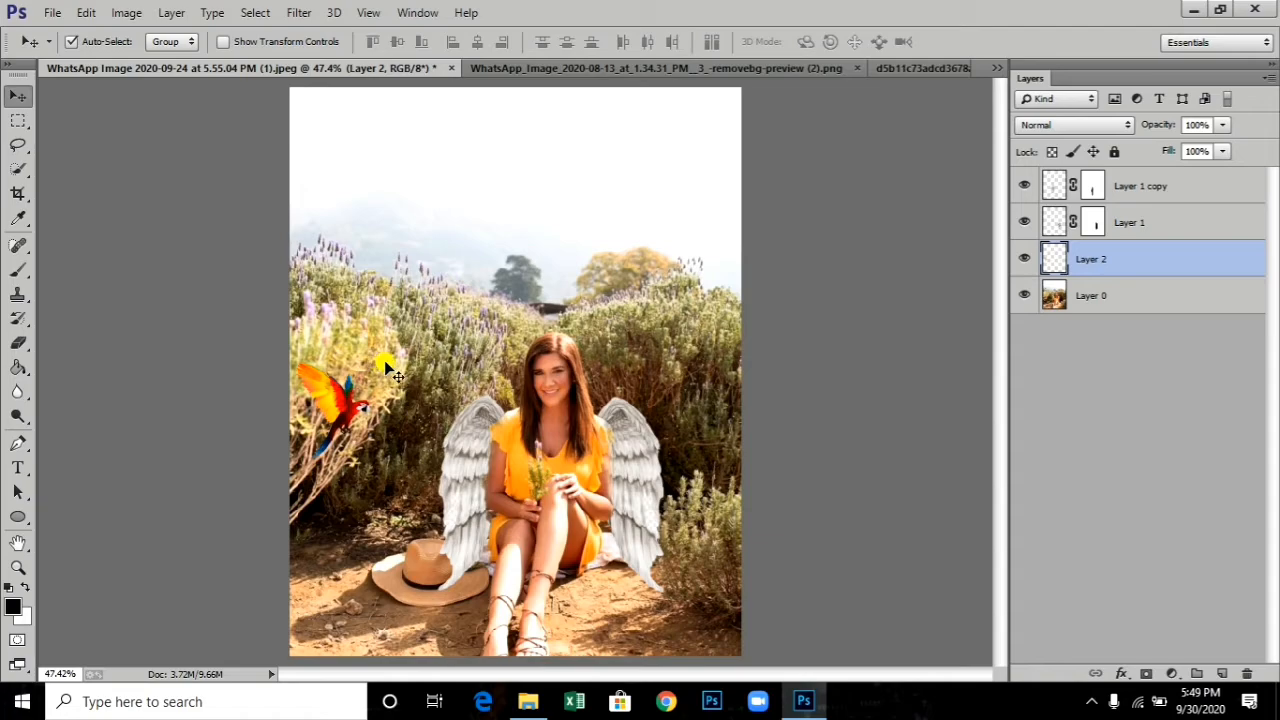
Step: Rotate the parrot about 13° clockwise and place it on the ground beside the straw hat
key(ctrl+t)
drag(374, 345, 377, 368)
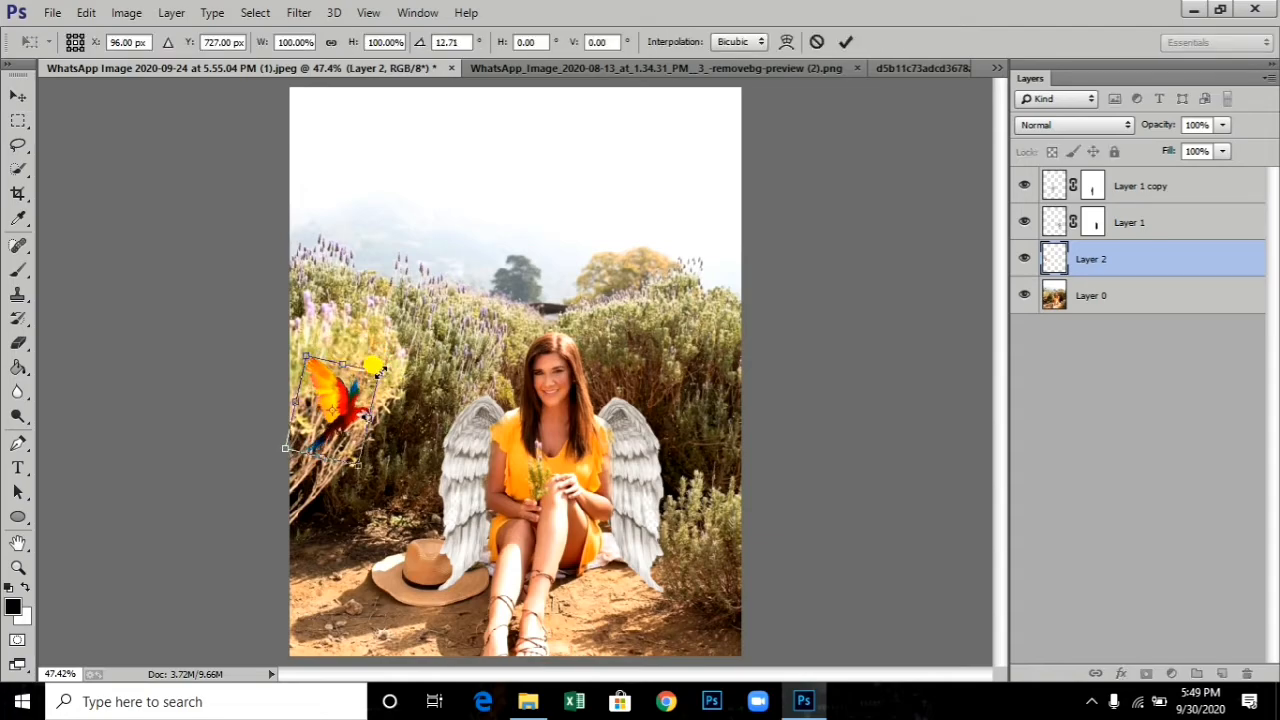
key(Return)
drag(364, 418, 380, 601)
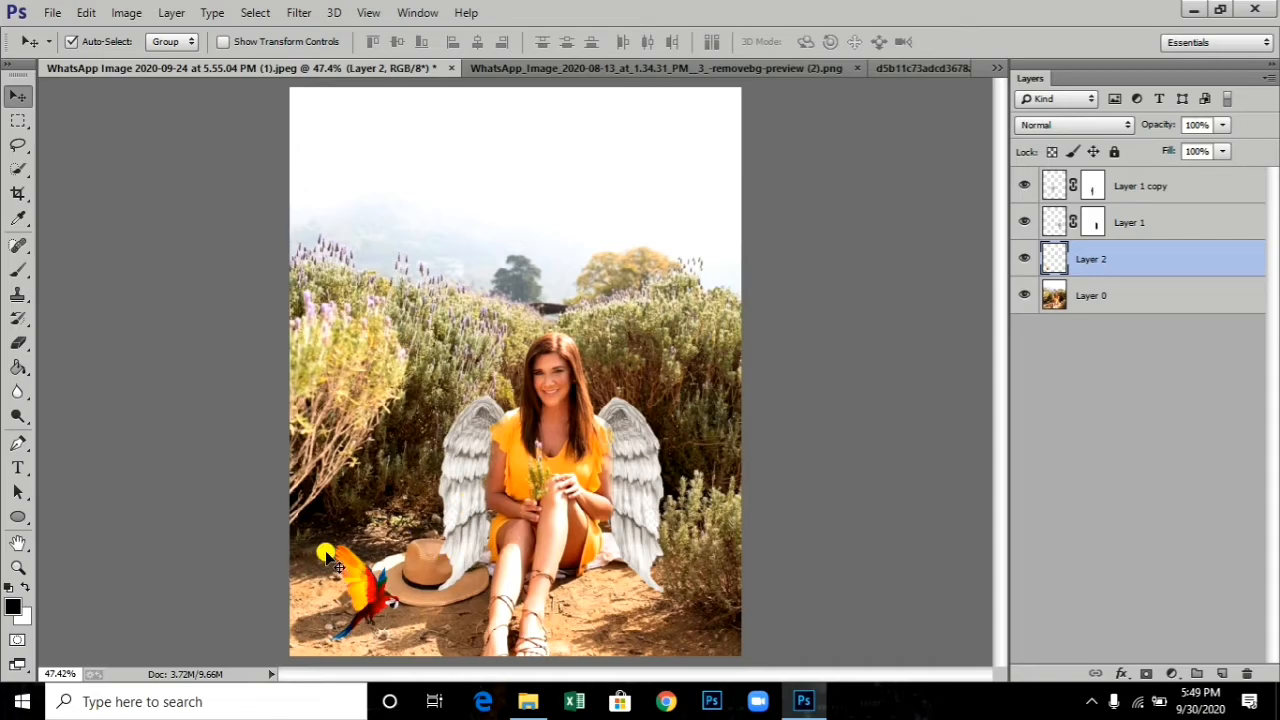
Step: Make Layer 1 copy the active layer and close the wing and parrot source documents without saving
click(1148, 186)
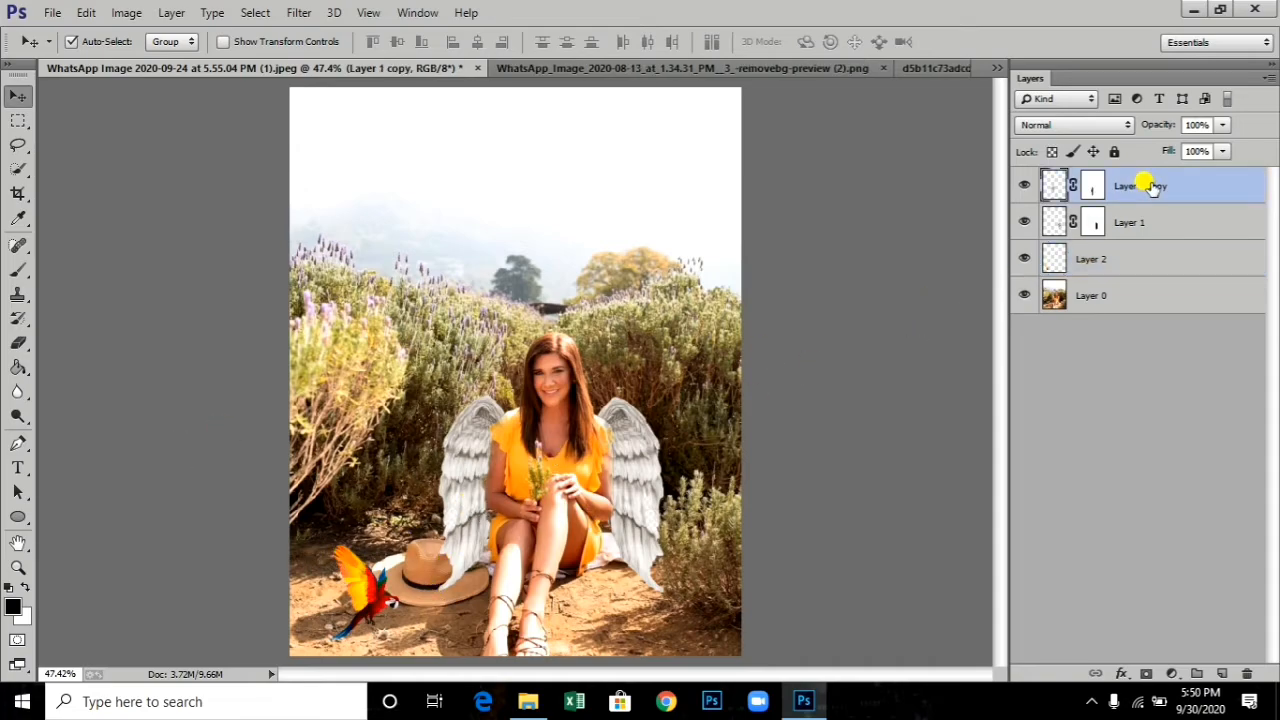
click(884, 68)
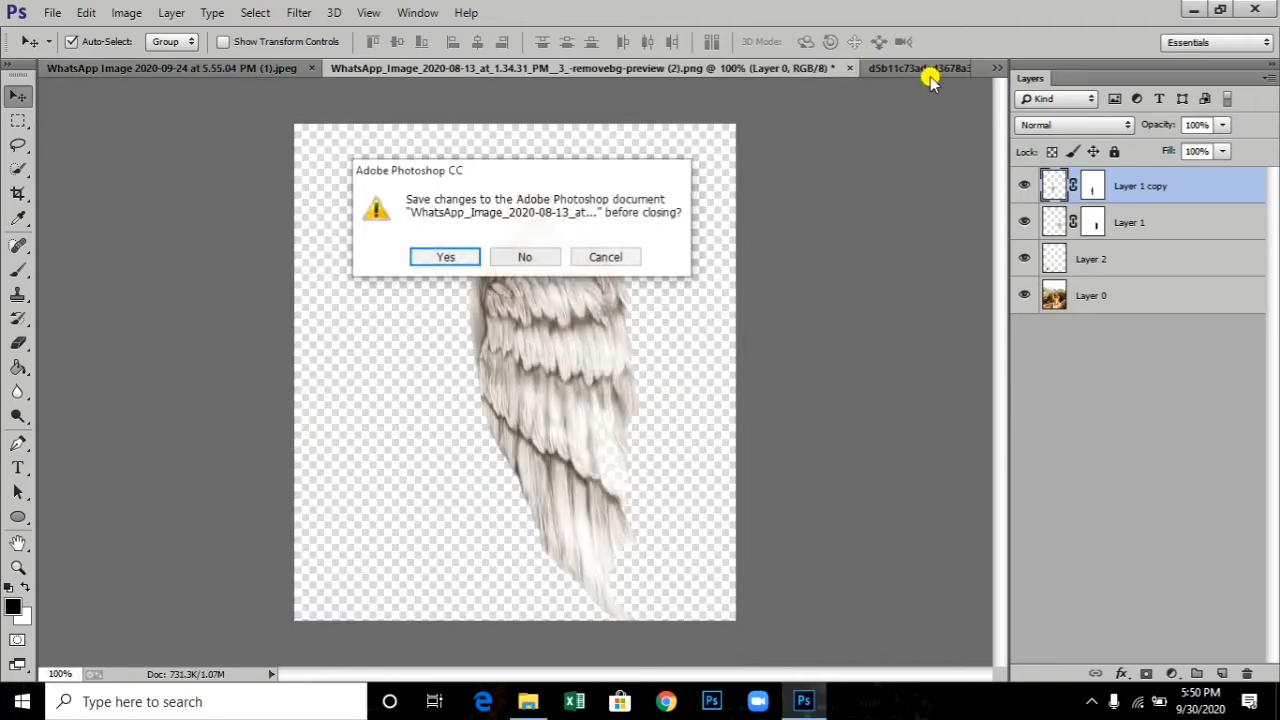
click(540, 263)
Step: Open the glowing golden halo image WhatsApp Image 2020-08-13 at 1.34.31 PM (7).jpeg
key(ctrl+o)
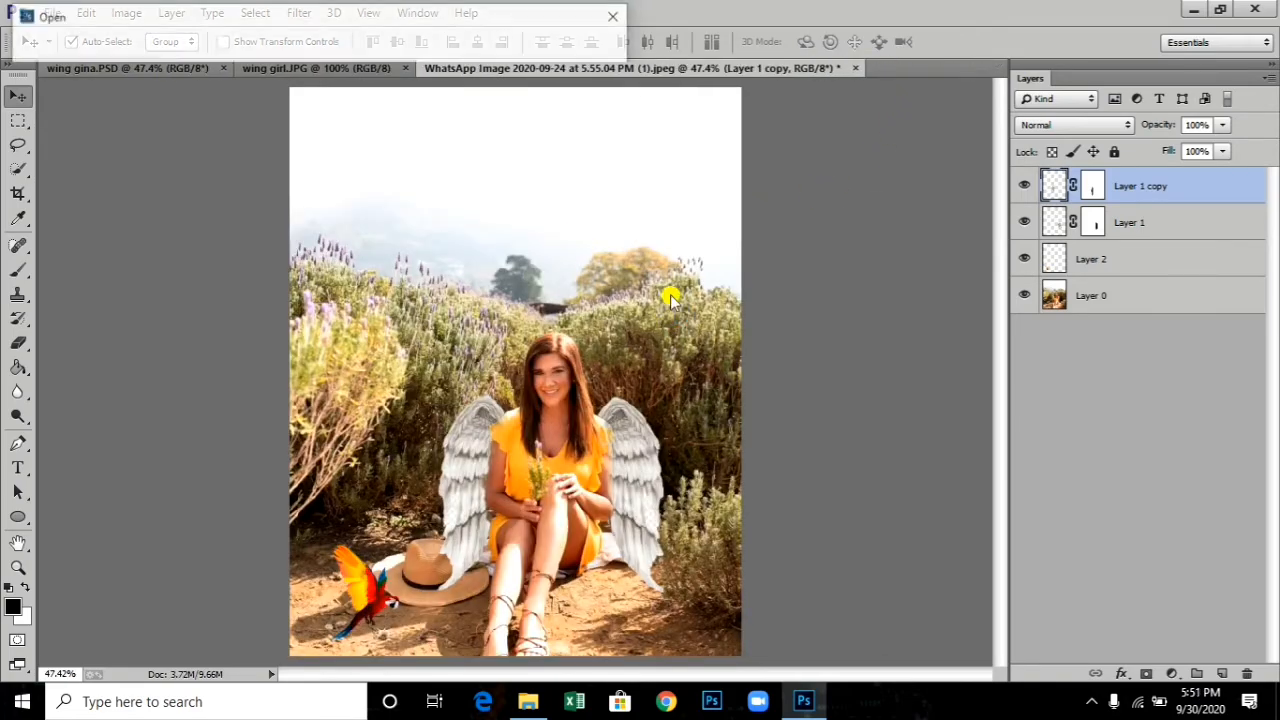
scroll(420, 210, down, 2)
click(429, 200)
click(468, 337)
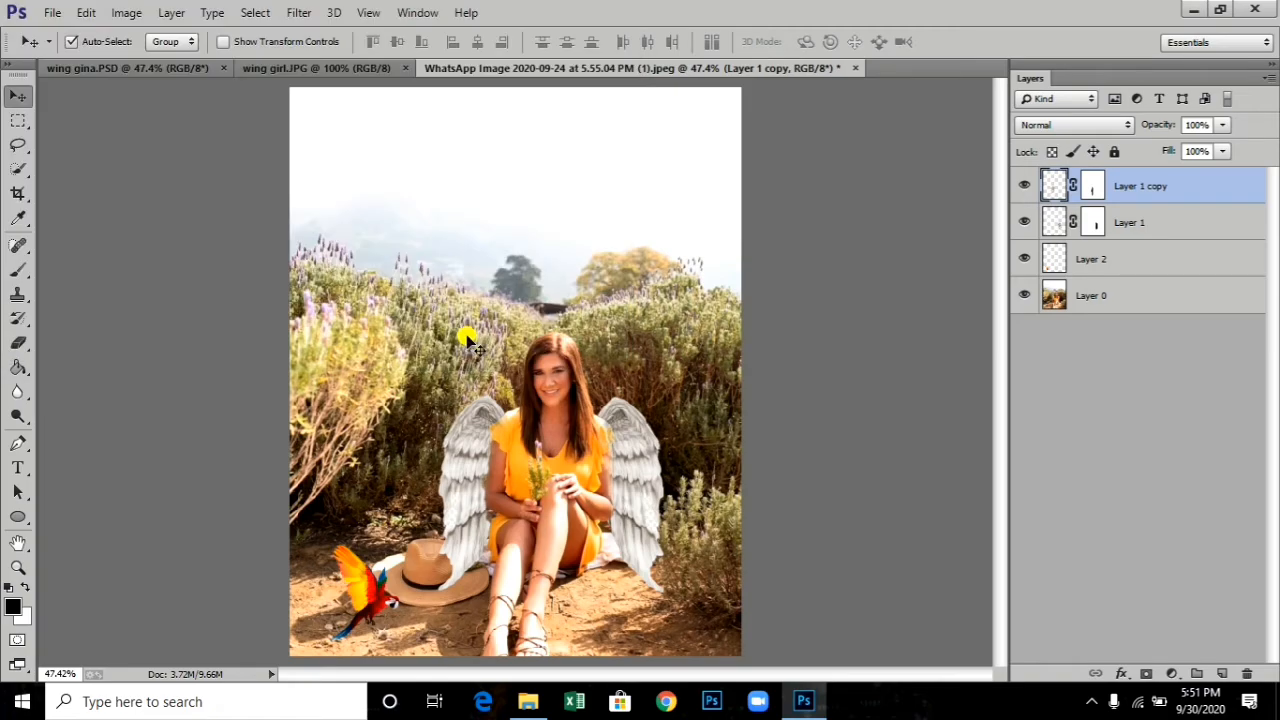
click(733, 366)
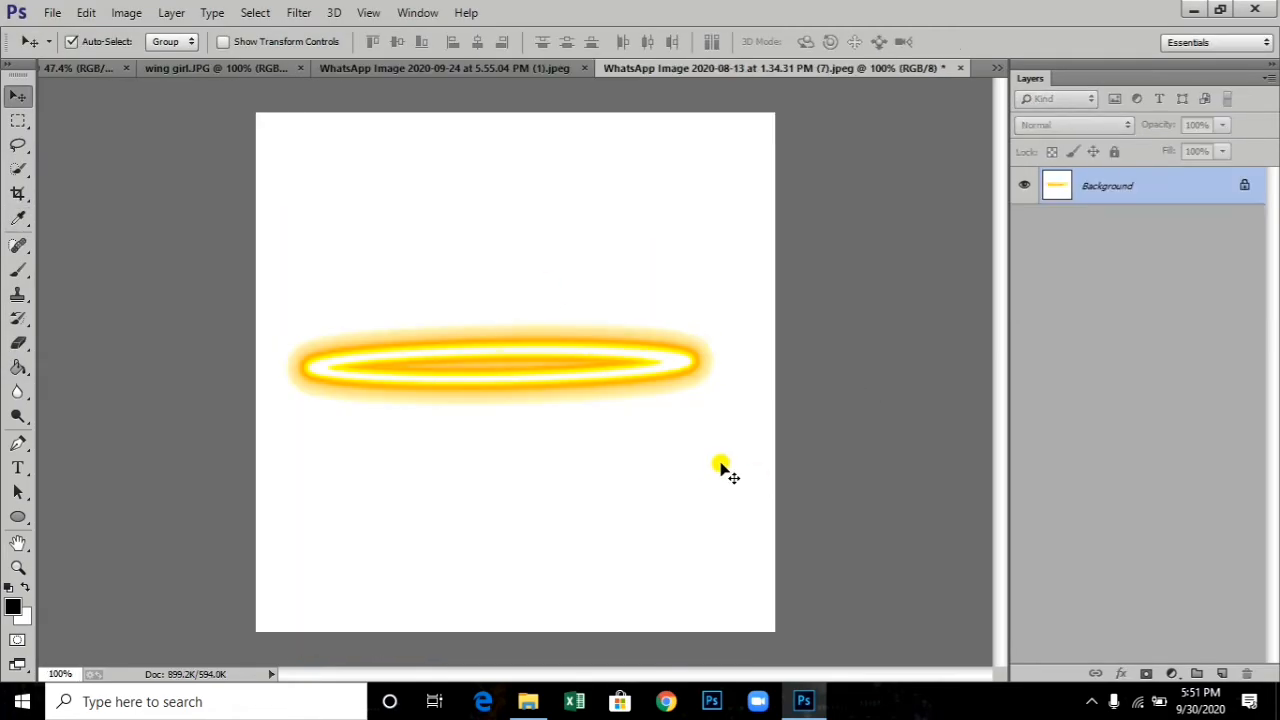
Step: Select the halo's orange center, white ring and yellow rim with the Magic Wand at tolerance 32, adding each area
click(18, 170)
right_click(20, 171)
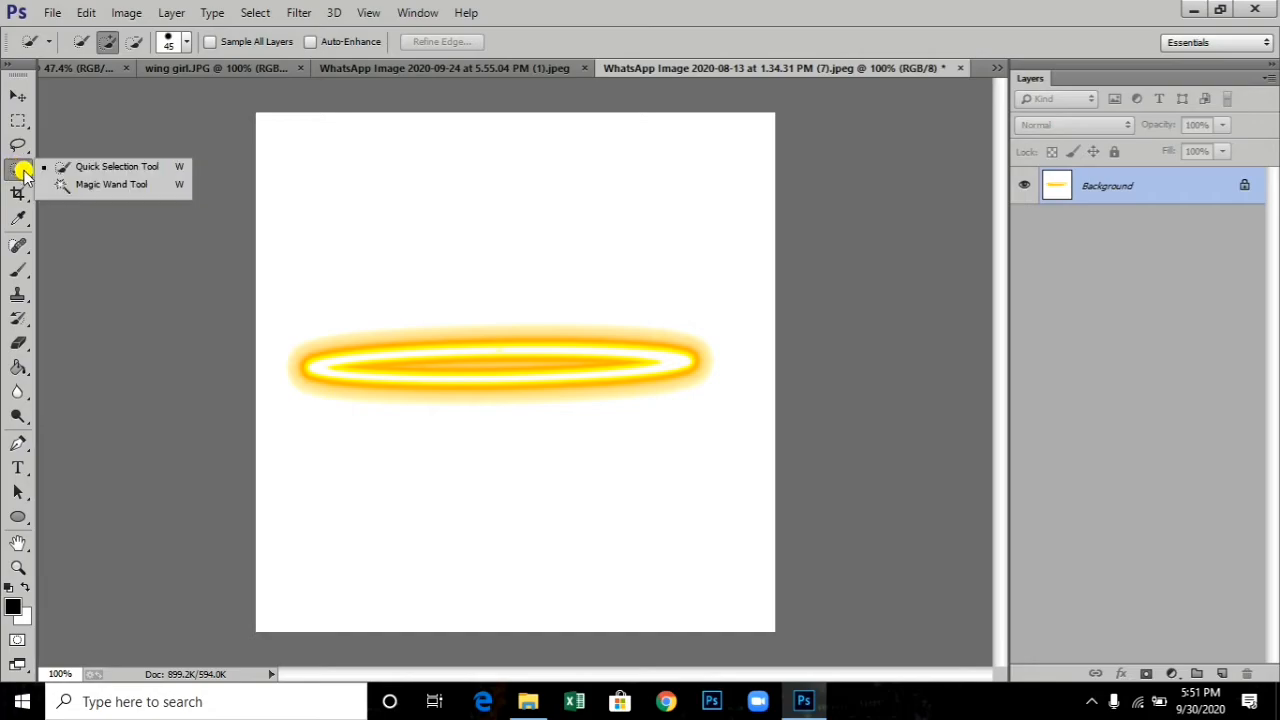
click(108, 185)
click(406, 367)
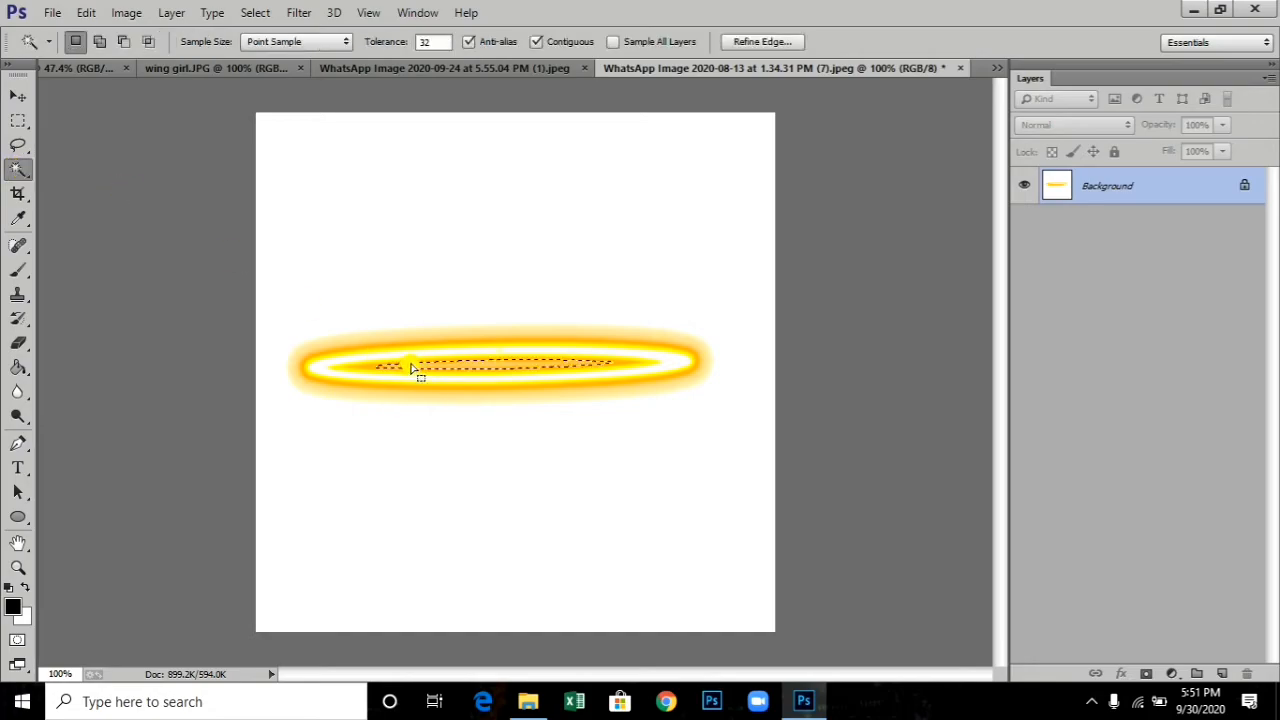
click(340, 367)
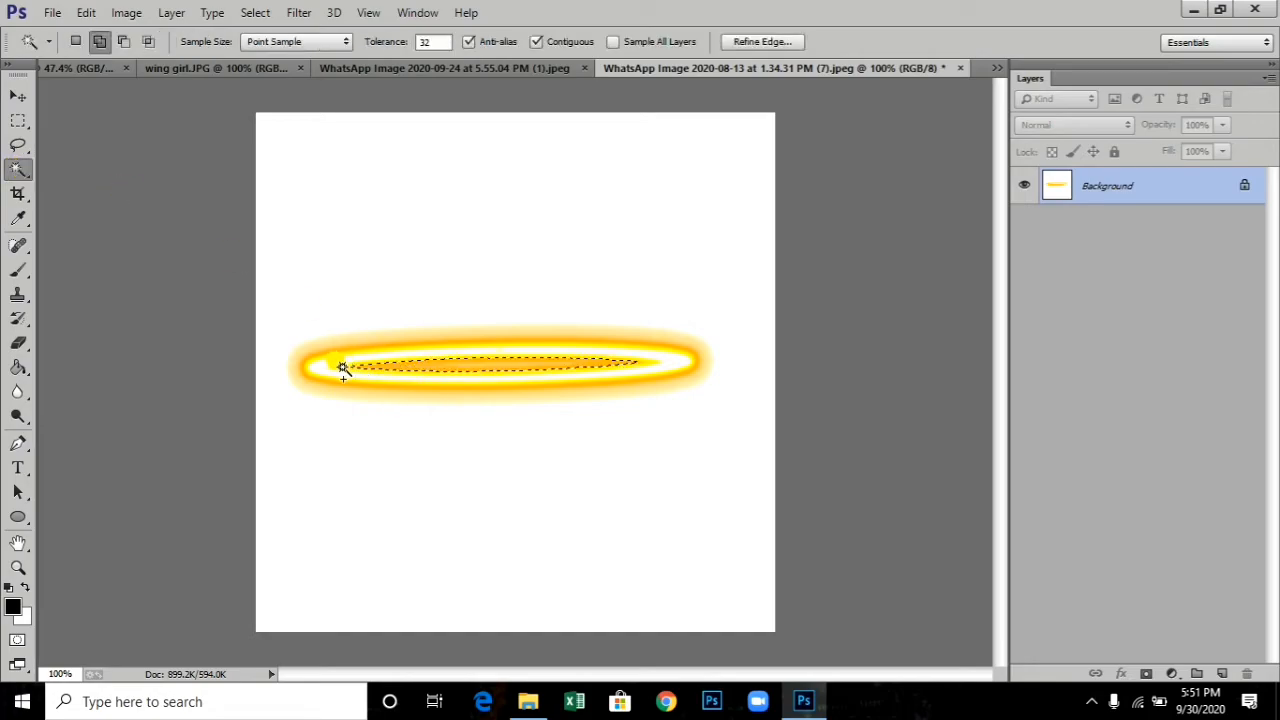
click(332, 368)
click(311, 369)
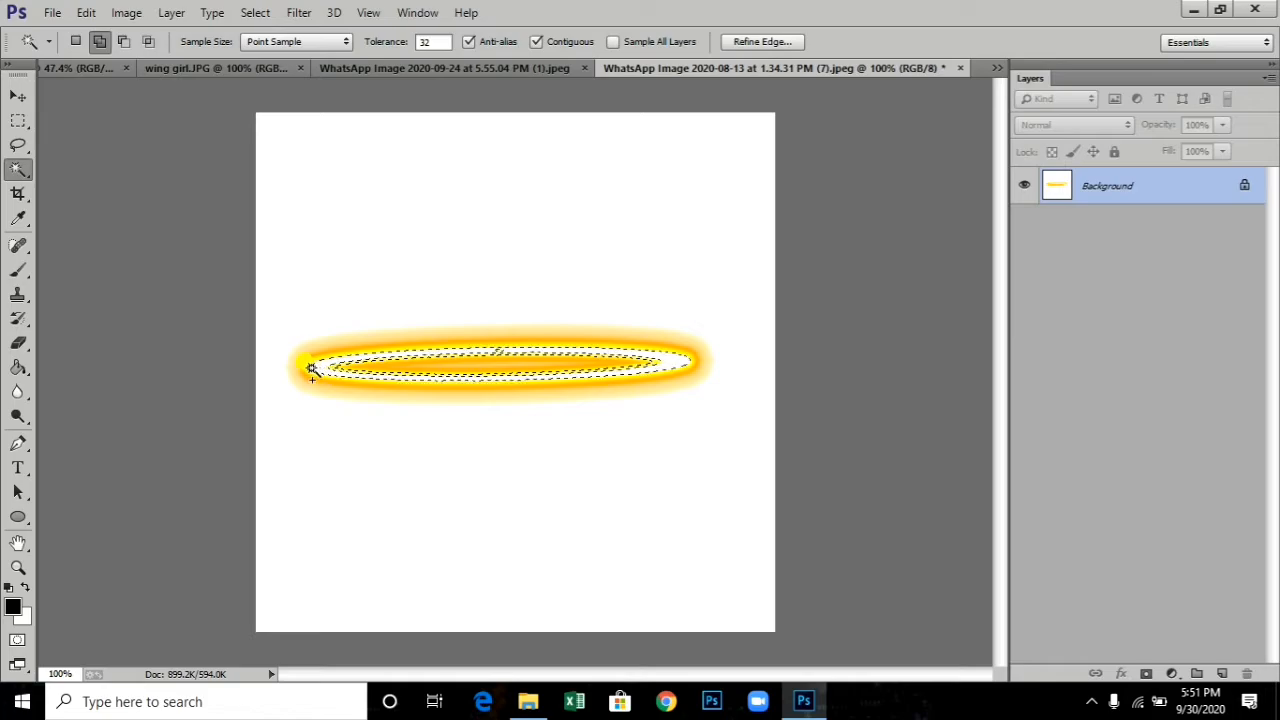
click(304, 368)
Step: Fill in the gaps of the halo selection with the Quick Selection tool, reducing its brush to 20 px
right_click(18, 170)
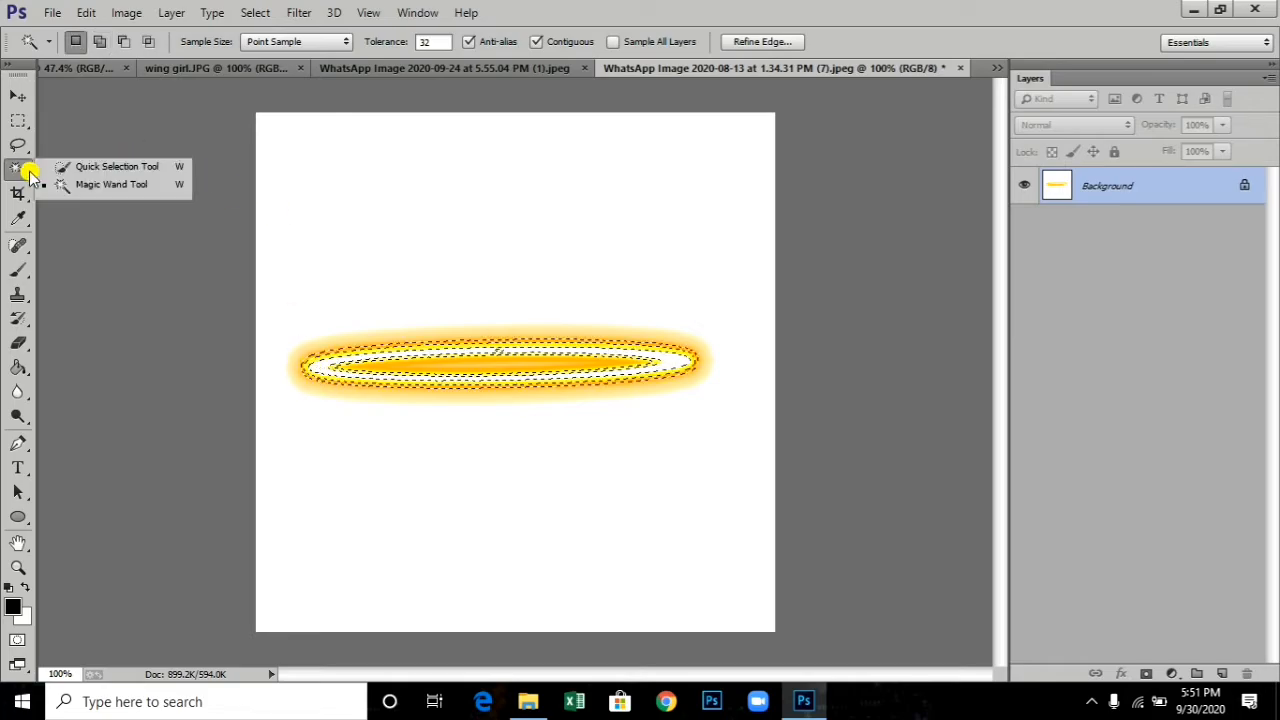
click(100, 164)
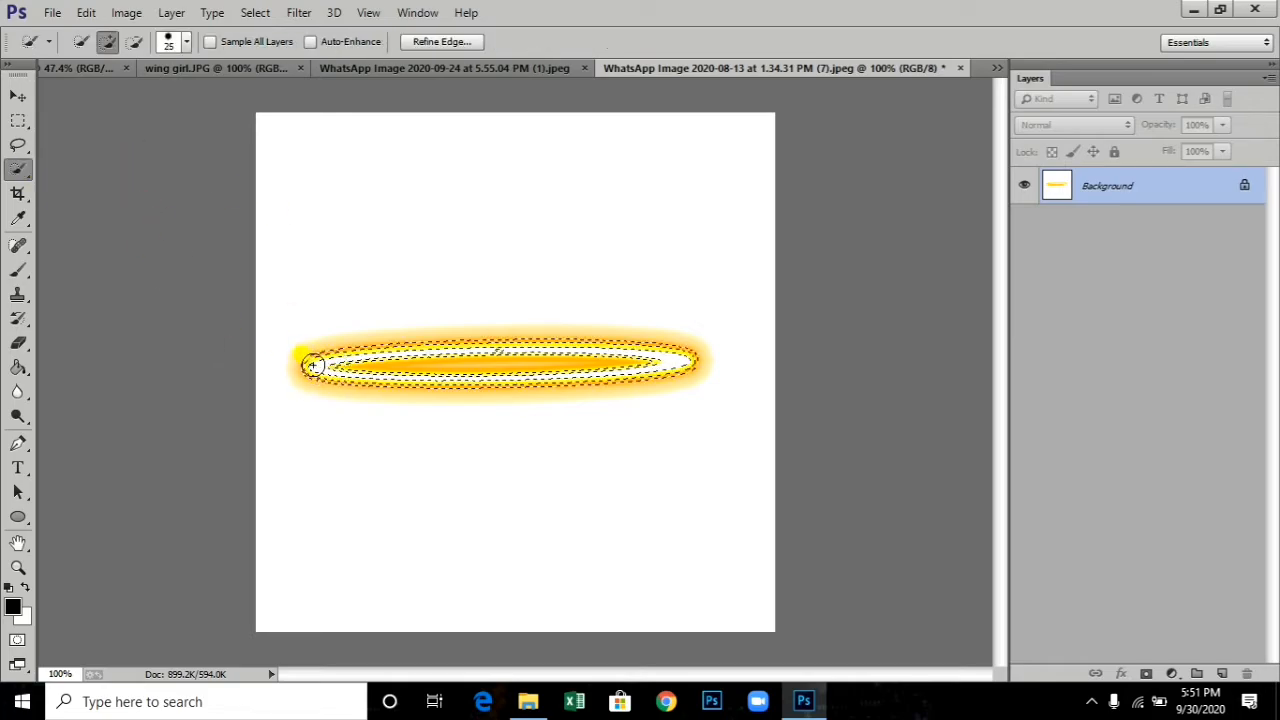
mouse_move(317, 368)
mouse_down()
mouse_move(407, 361)
mouse_move(486, 378)
mouse_move(647, 379)
mouse_up()
drag(632, 368, 519, 349)
mouse_move(652, 362)
mouse_down()
mouse_move(443, 362)
mouse_move(548, 371)
mouse_up()
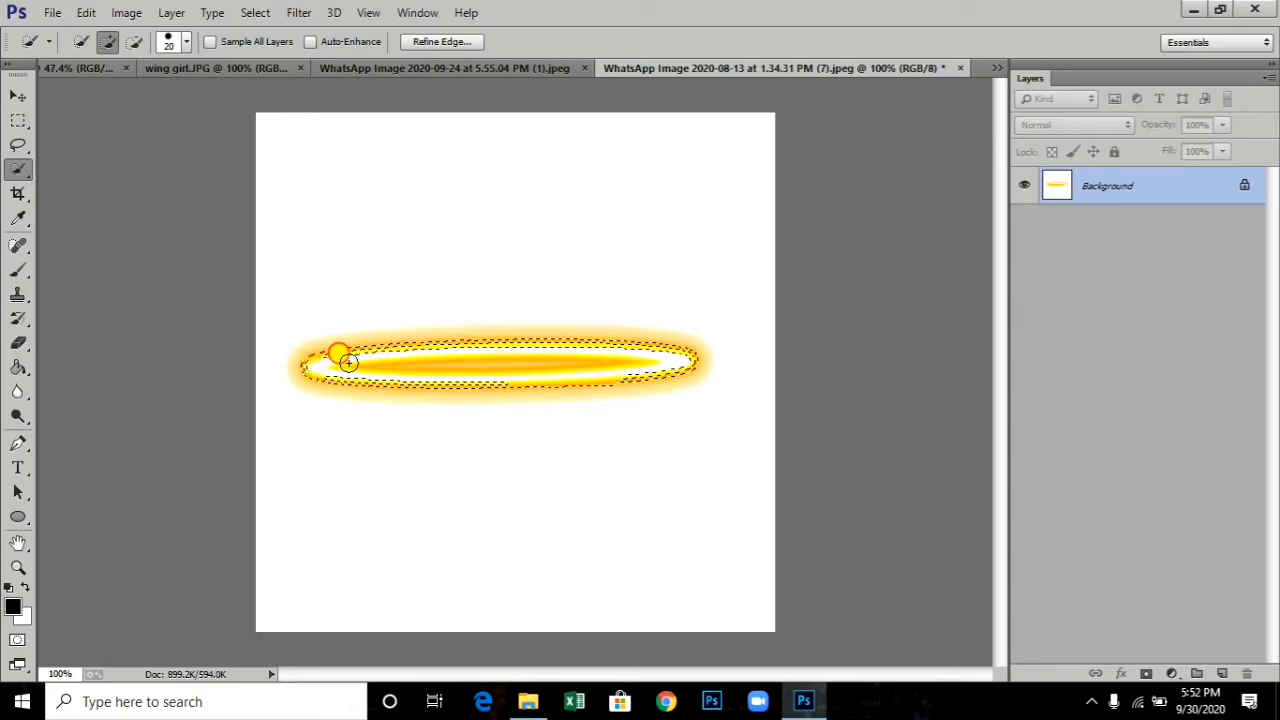
mouse_move(348, 362)
mouse_down()
mouse_move(652, 354)
mouse_move(491, 343)
mouse_move(346, 351)
mouse_move(314, 367)
mouse_move(614, 375)
mouse_up()
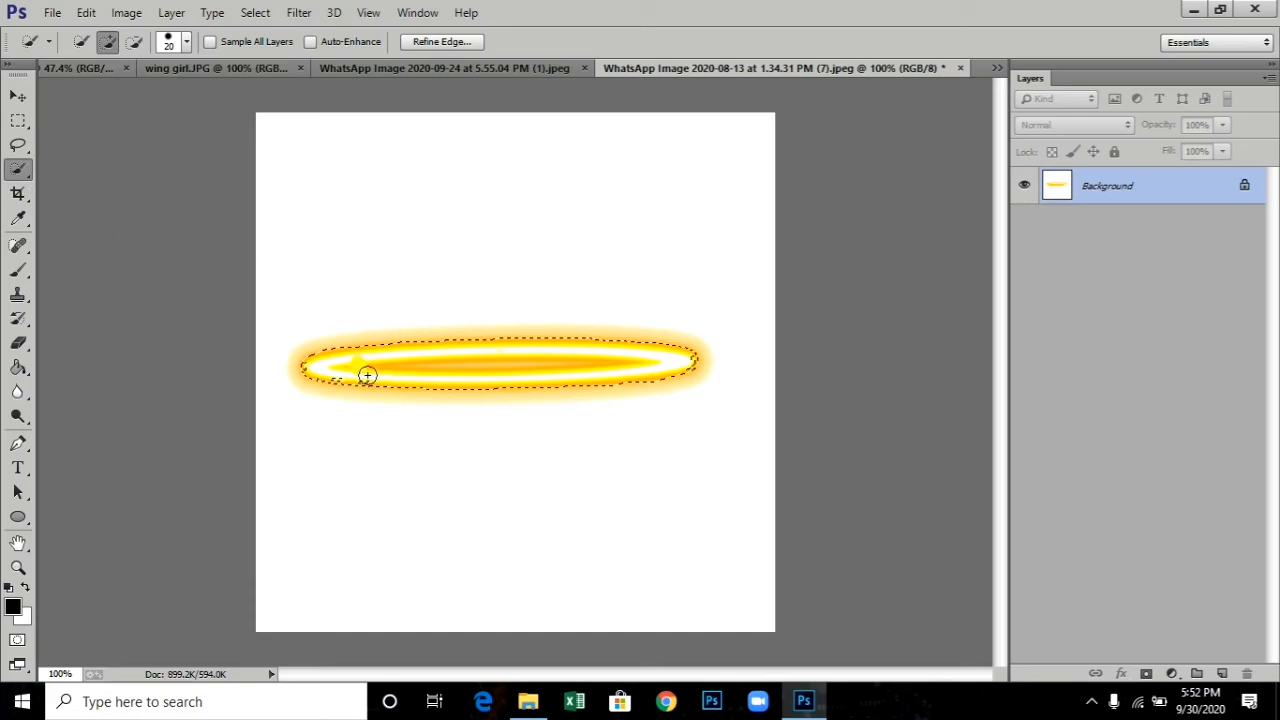
Step: Move the selected halo into the winged woman's photo above Layer 1 copy, converting its colors to preserve their appearance
click(18, 95)
drag(614, 357, 535, 290)
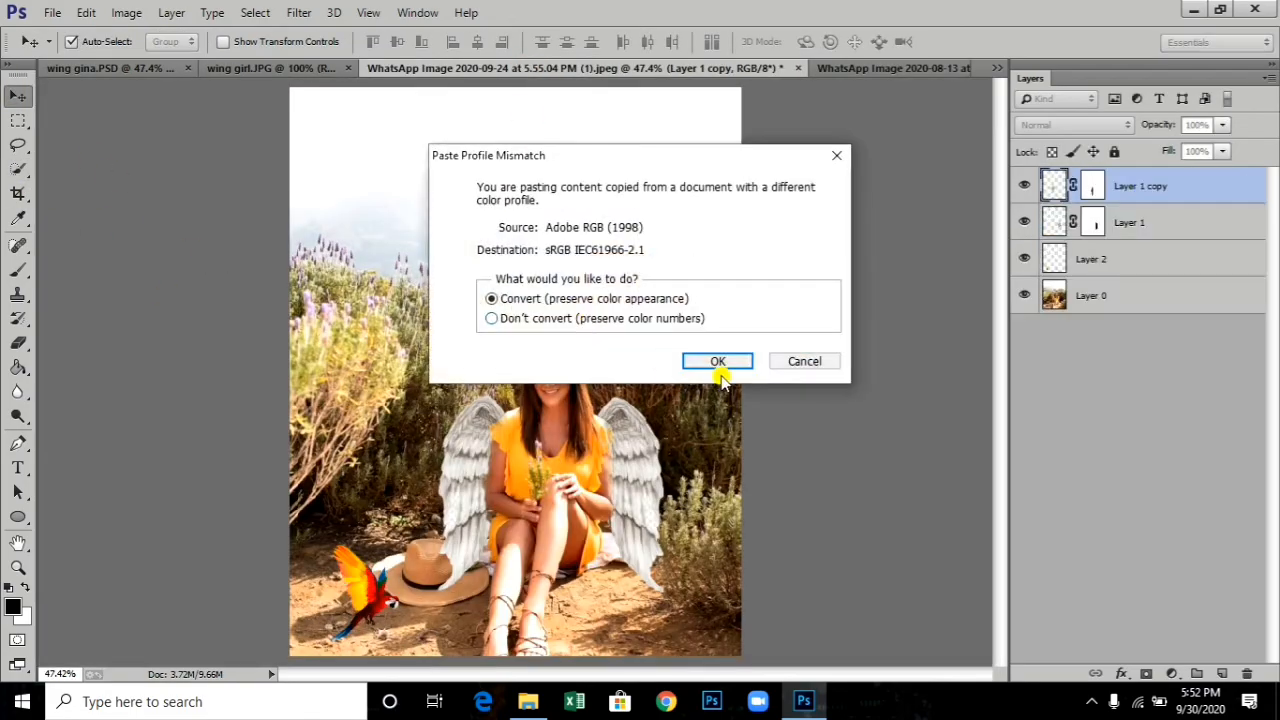
click(718, 362)
click(733, 334)
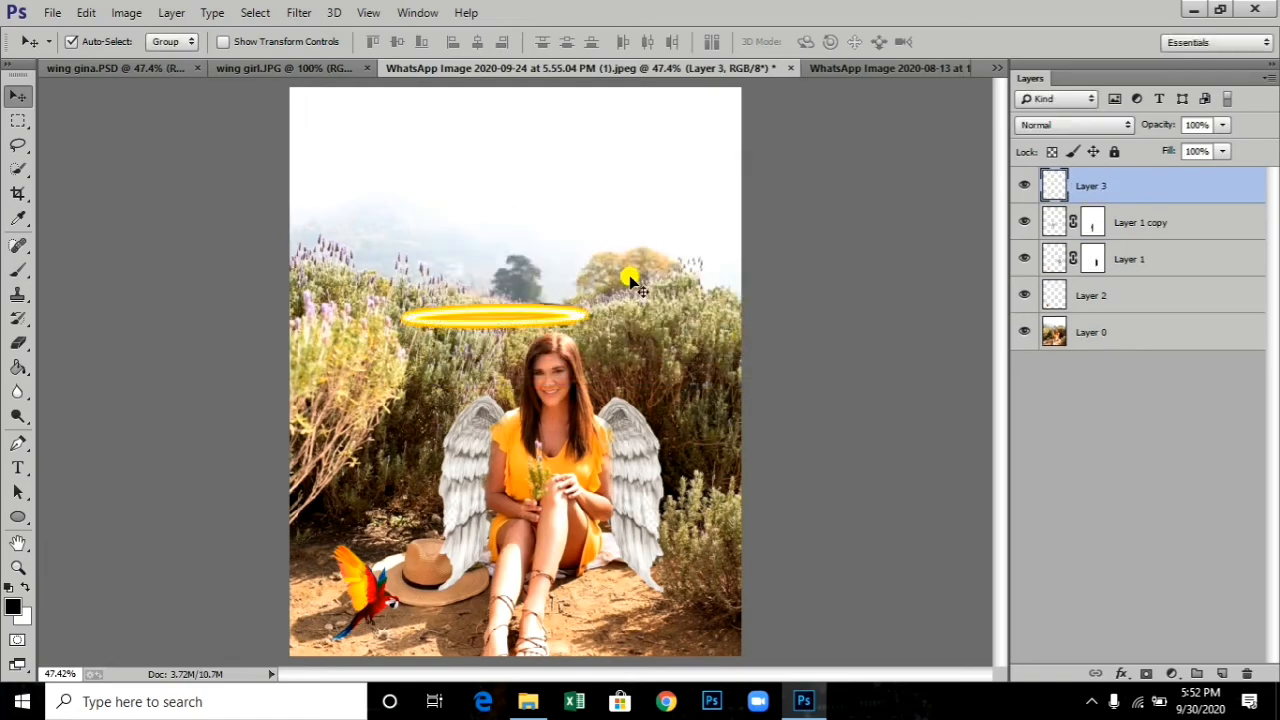
Step: Scale down the halo on Layer 3 to slightly wider than the woman's head and position it just above her hair
key(ctrl+t)
mouse_move(591, 316)
mouse_down()
mouse_move(540, 300)
mouse_move(571, 309)
mouse_move(500, 313)
mouse_move(498, 328)
mouse_move(445, 338)
mouse_move(576, 330)
mouse_move(480, 318)
mouse_move(574, 428)
mouse_move(594, 380)
mouse_move(594, 292)
mouse_move(578, 300)
mouse_move(579, 327)
mouse_up()
key(Return)
key(ctrl+t)
key(Return)
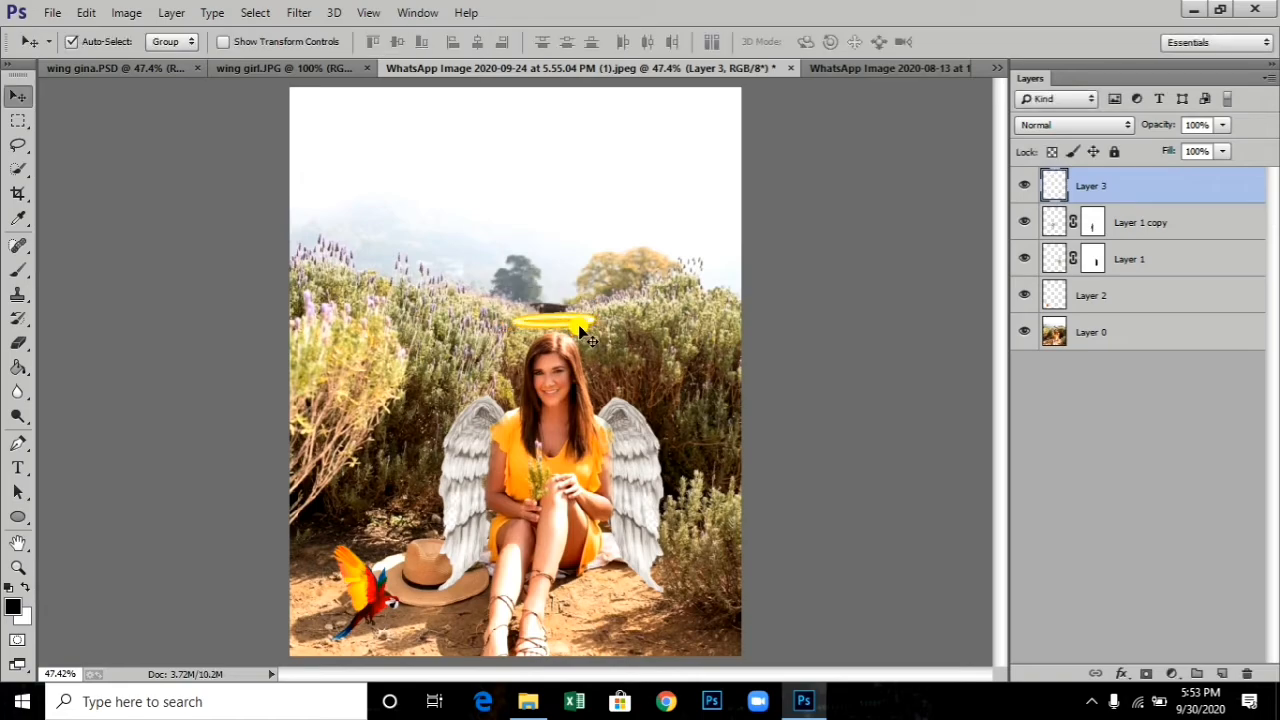
key(ctrl+t)
drag(590, 304, 572, 339)
key(Return)
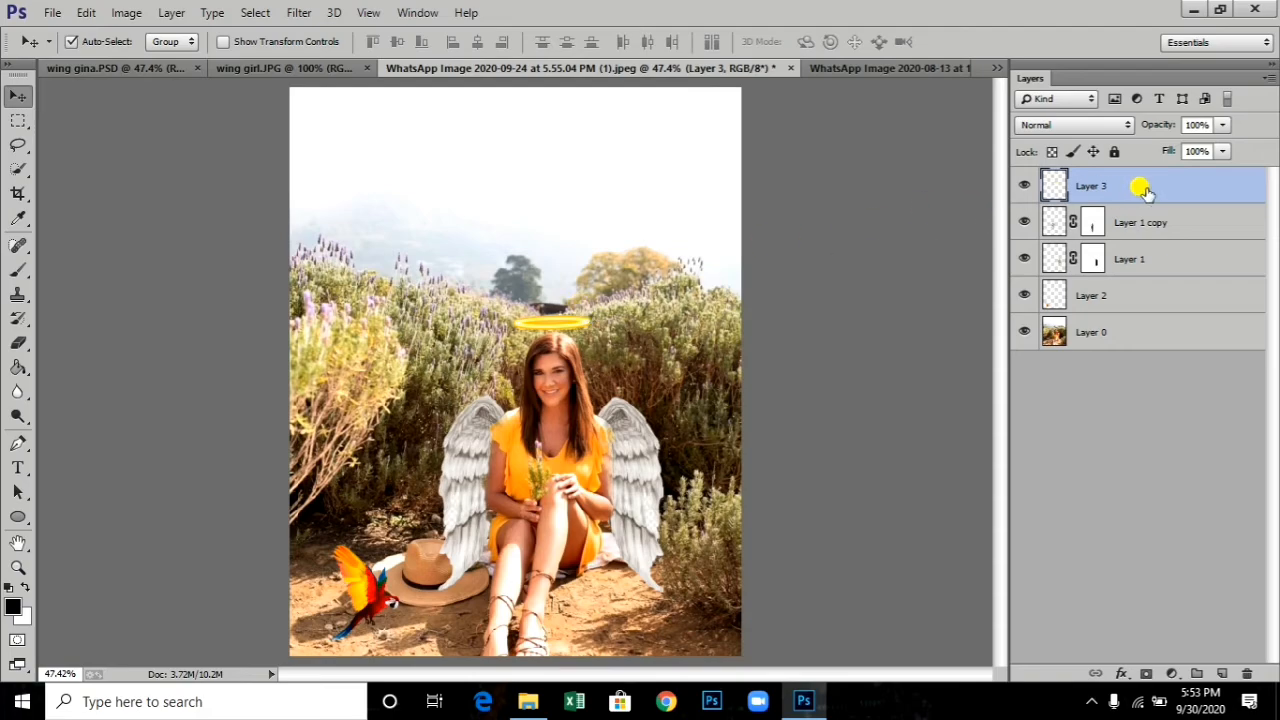
Step: Apply a Gaussian Blur with a 1.4-pixel radius to the halo on Layer 3
click(299, 13)
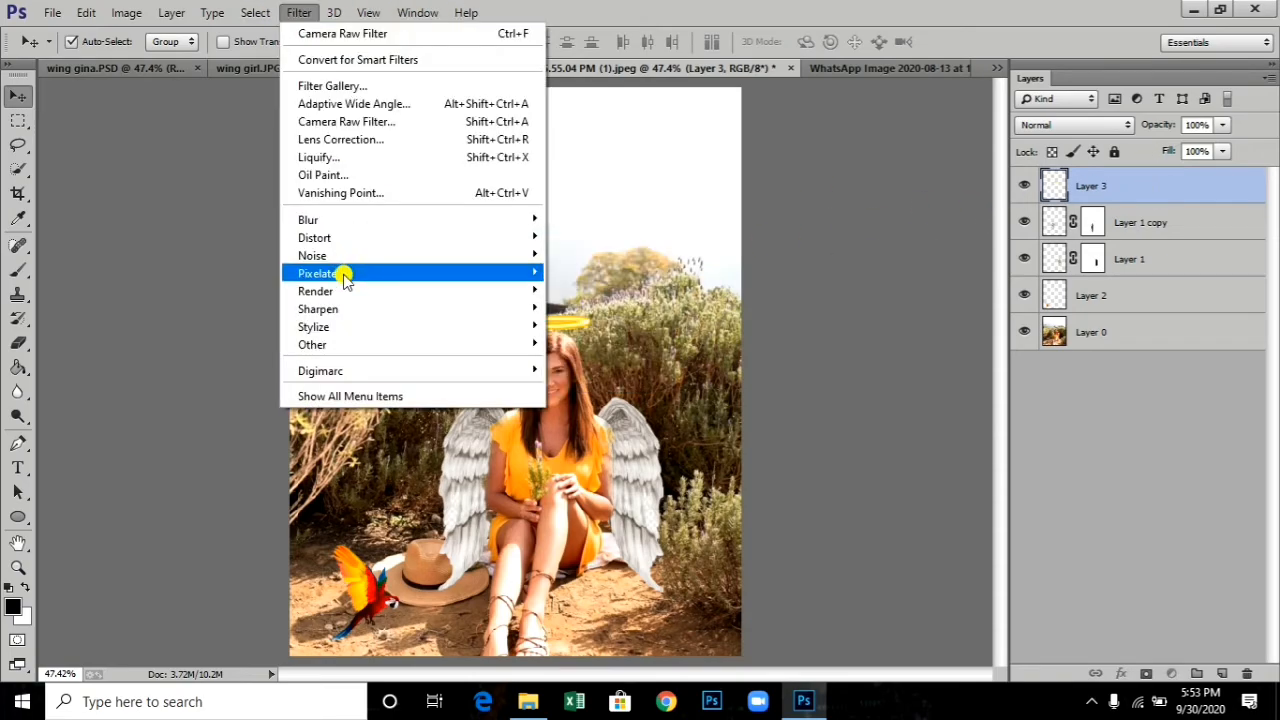
mouse_move(337, 218)
click(575, 350)
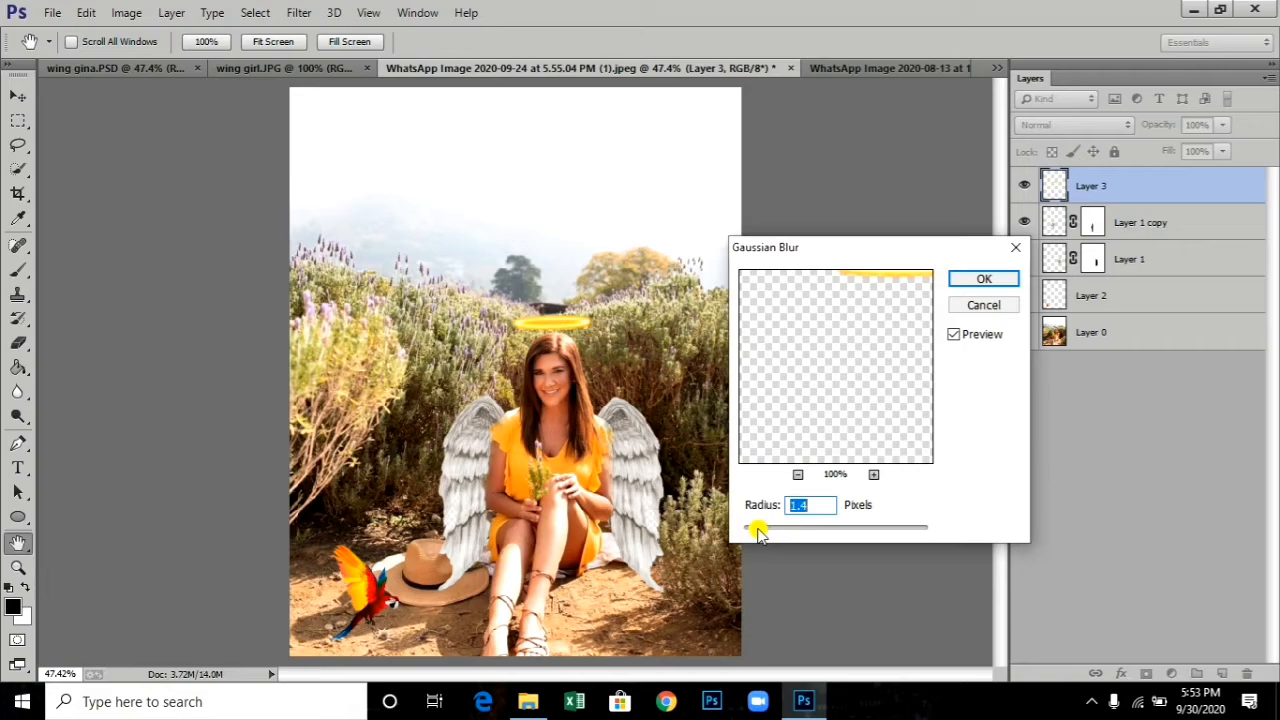
click(983, 284)
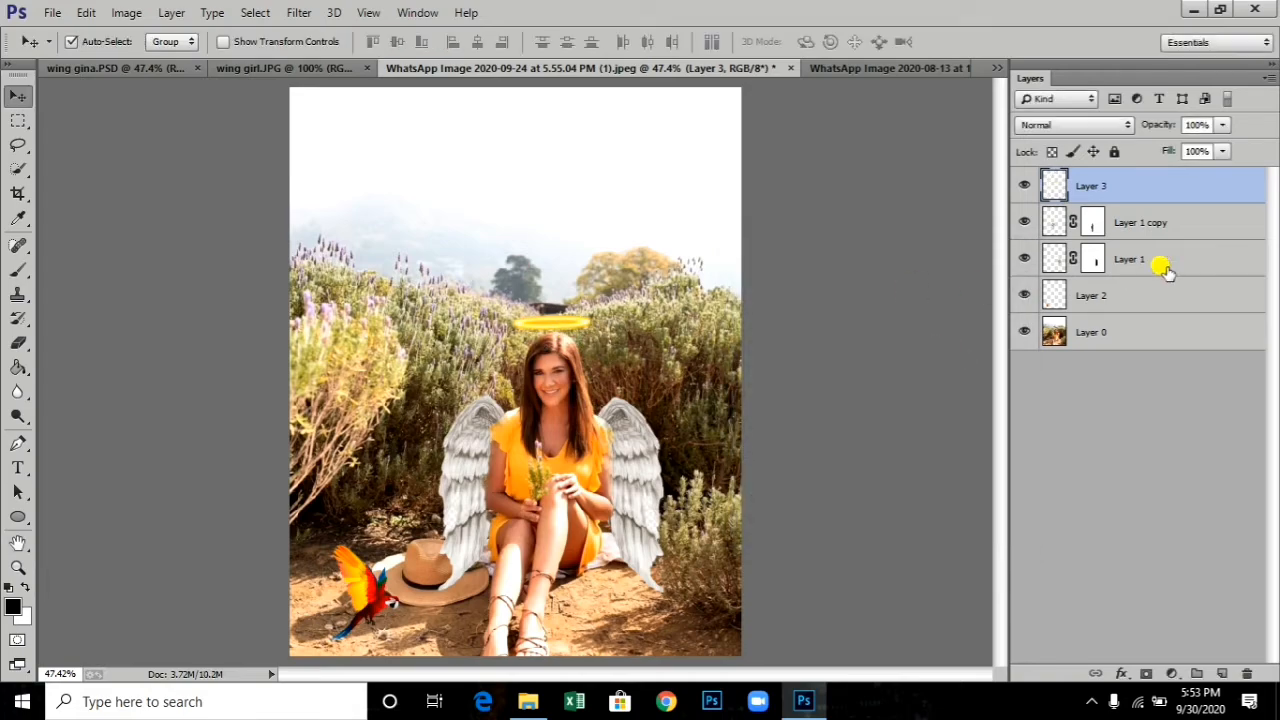
Step: Add an Outer Glow effect to the halo on Layer 3 and set its glow color to golden yellow (#eebc0e)
click(1122, 672)
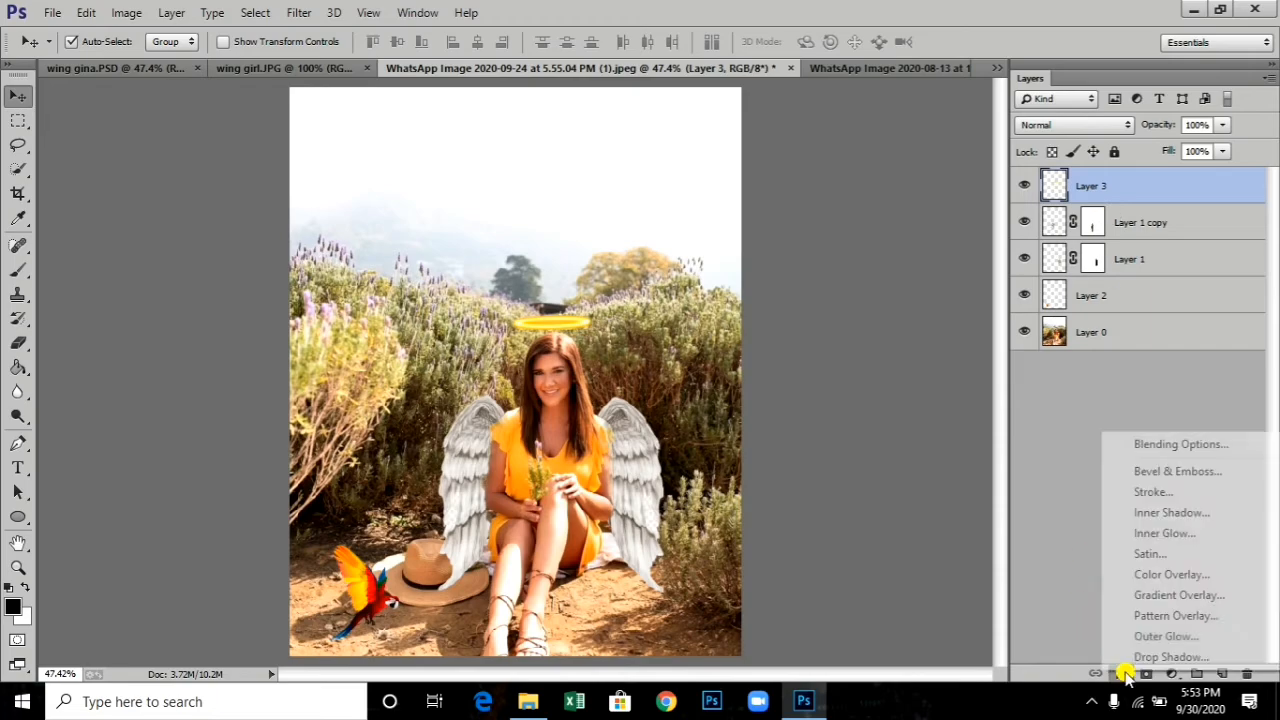
click(1165, 446)
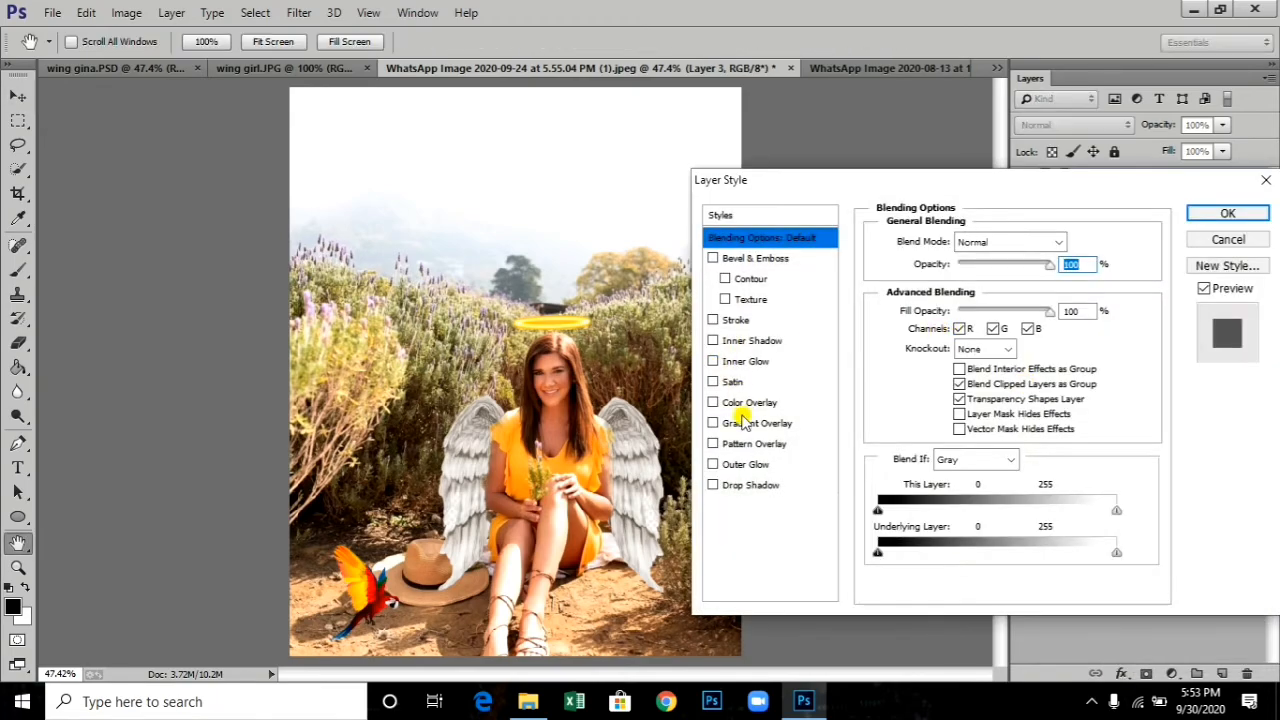
click(745, 466)
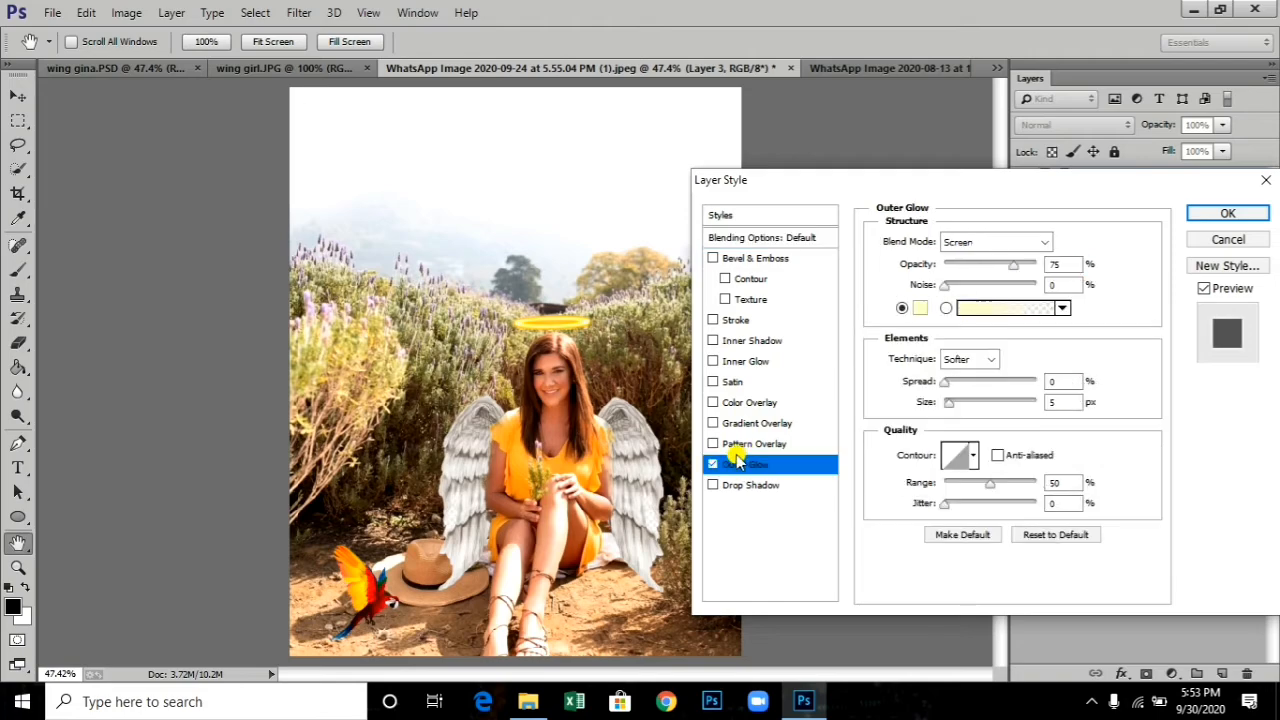
click(919, 309)
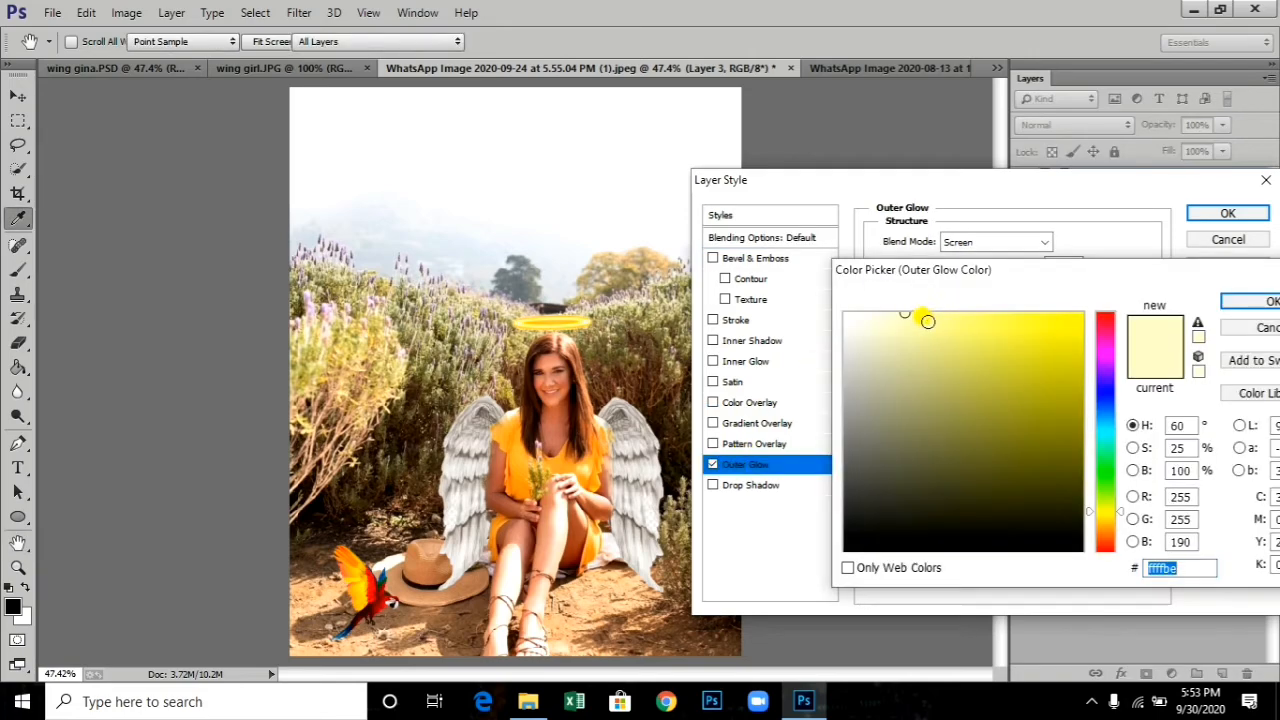
click(1112, 521)
click(1068, 329)
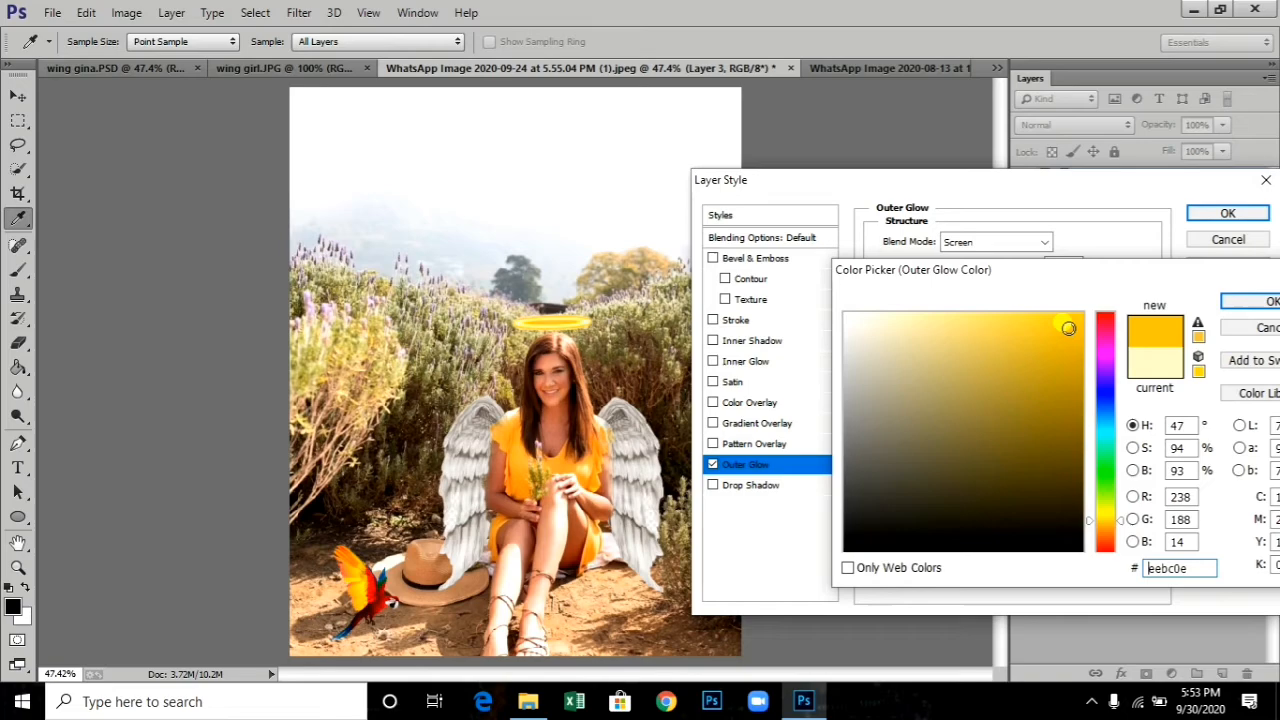
click(1252, 307)
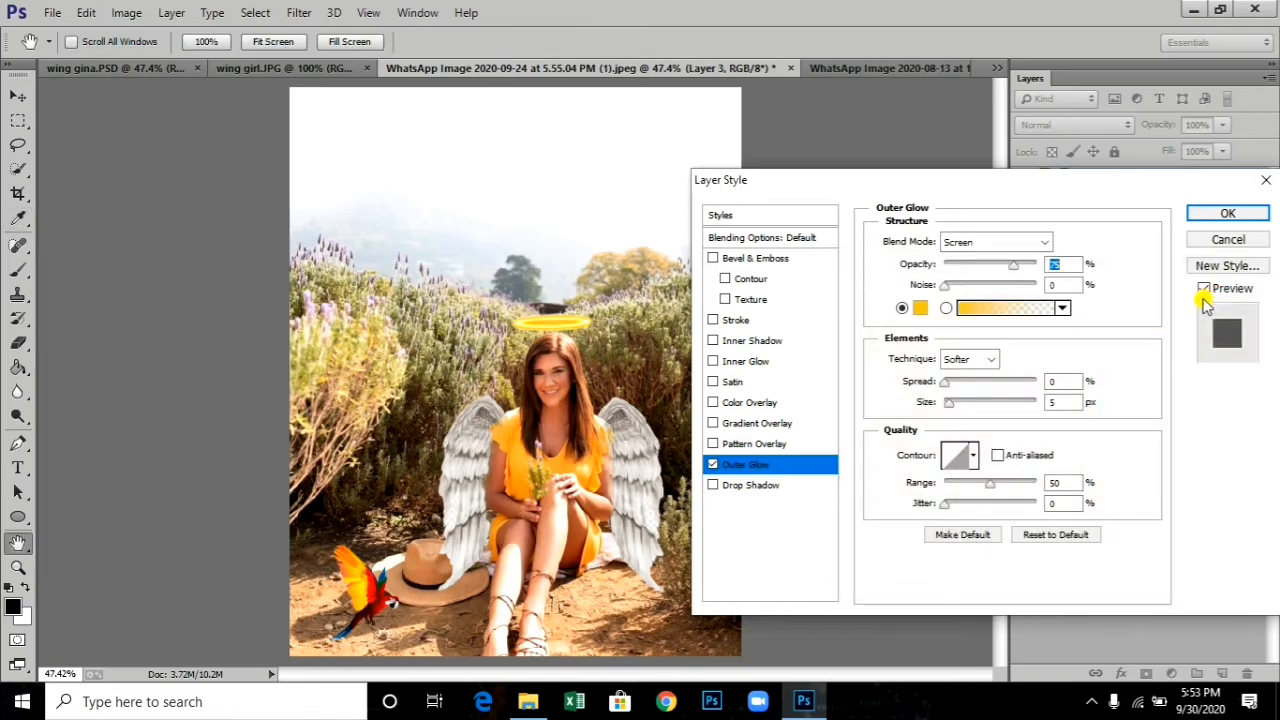
Step: Use the golden gradient for the halo's outer glow with its end opacity stop at about 35%, and apply the layer style
click(988, 305)
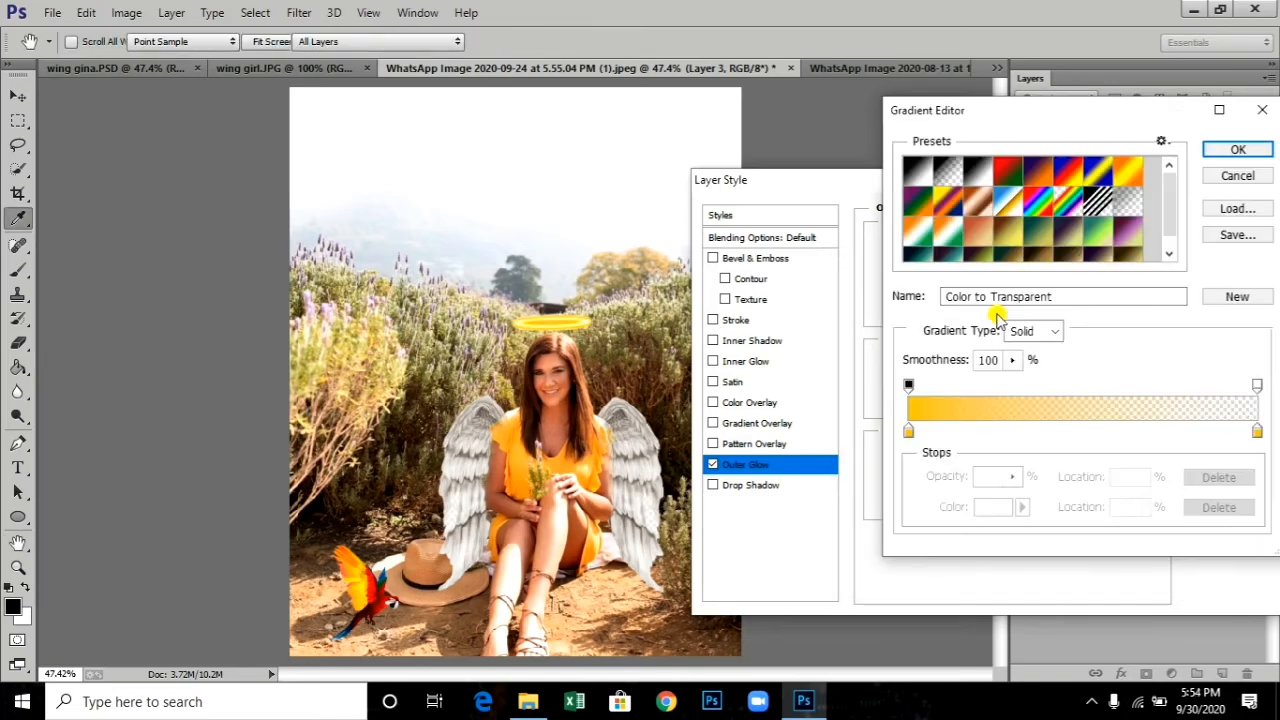
click(1258, 387)
click(1016, 477)
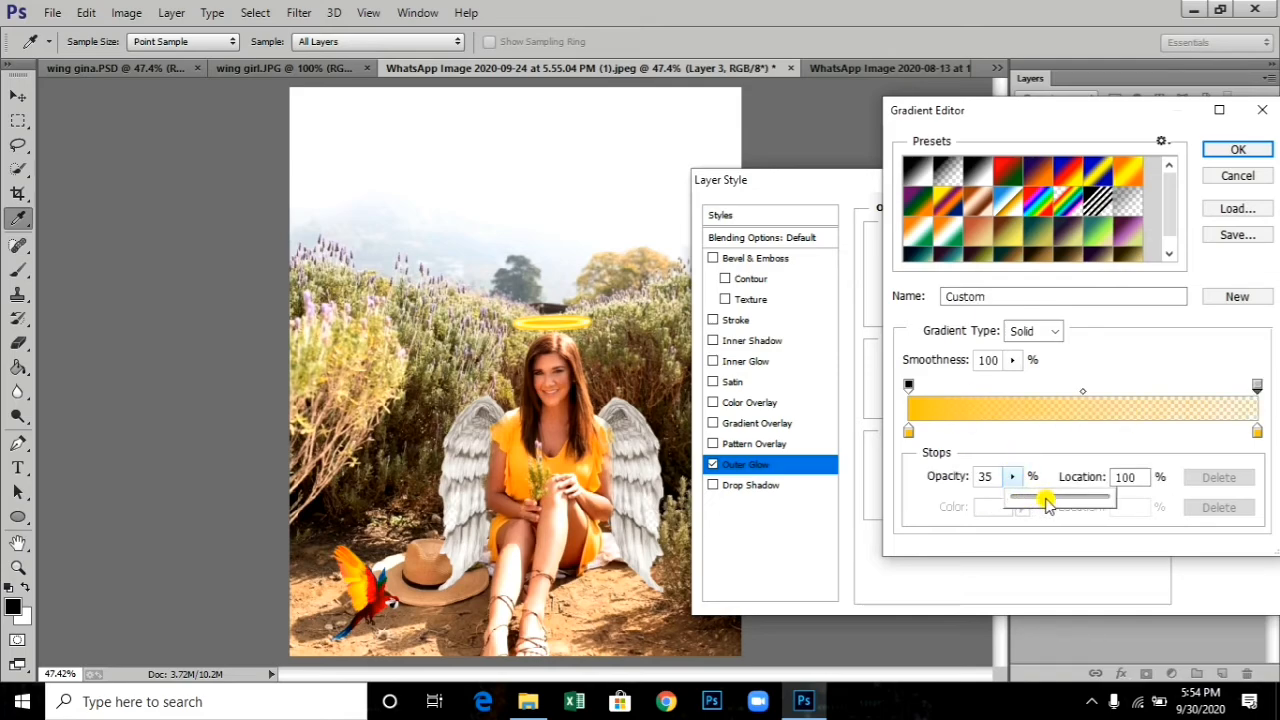
click(1236, 150)
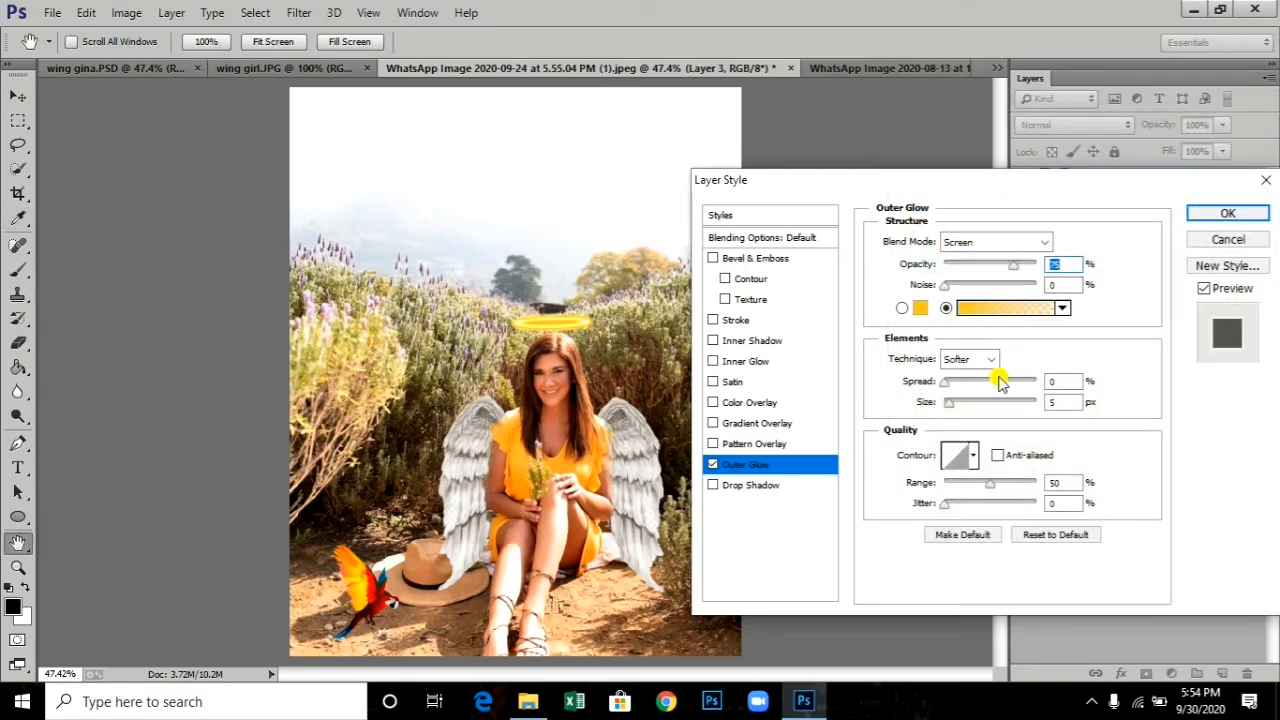
click(1228, 213)
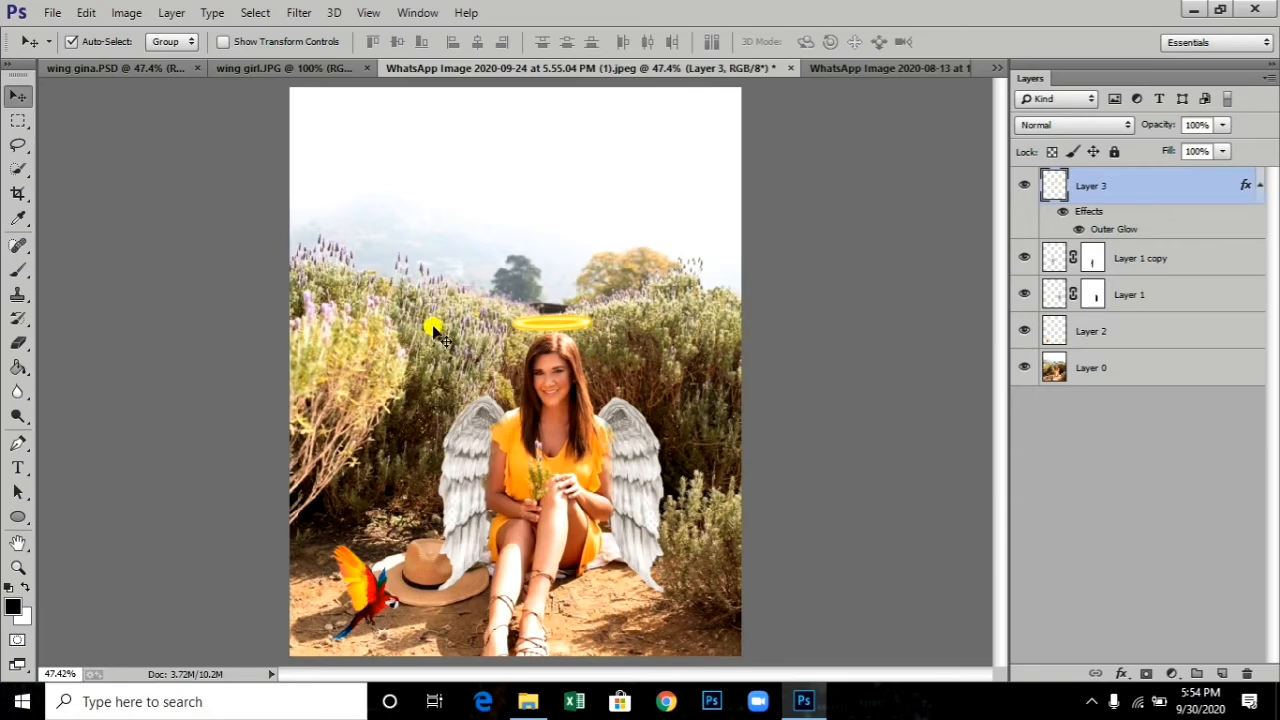
click(1022, 187)
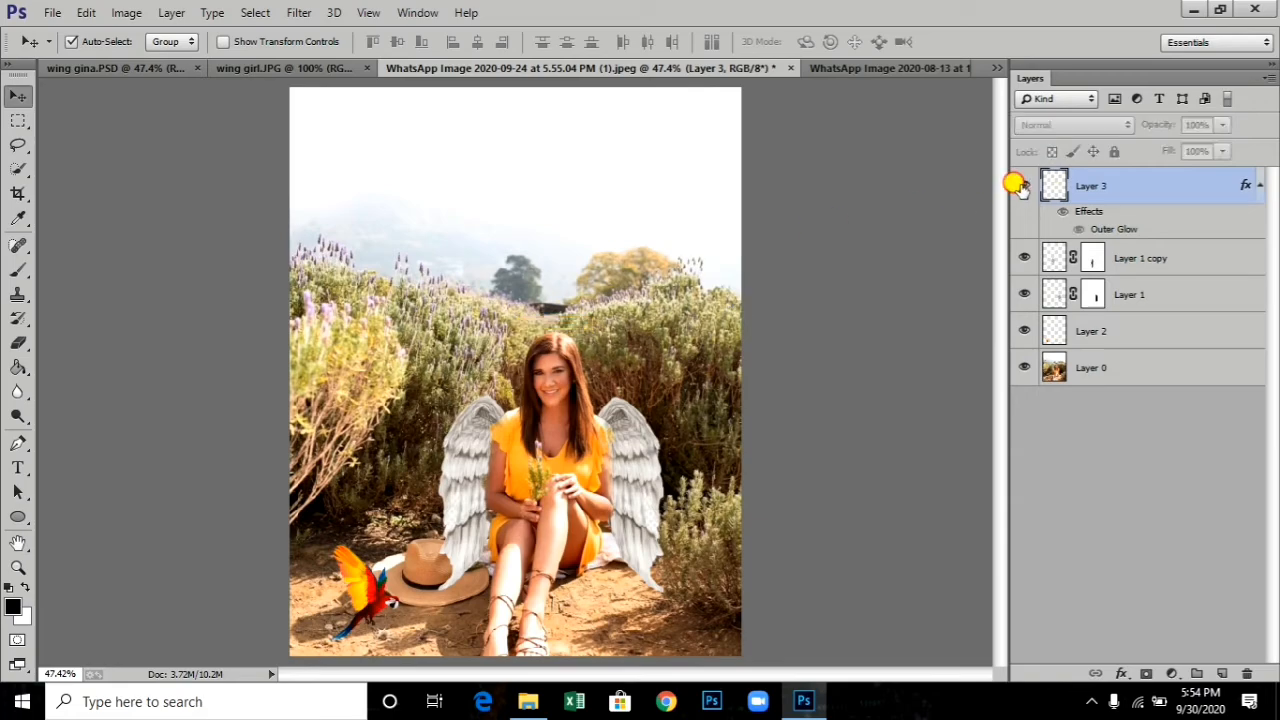
click(1022, 187)
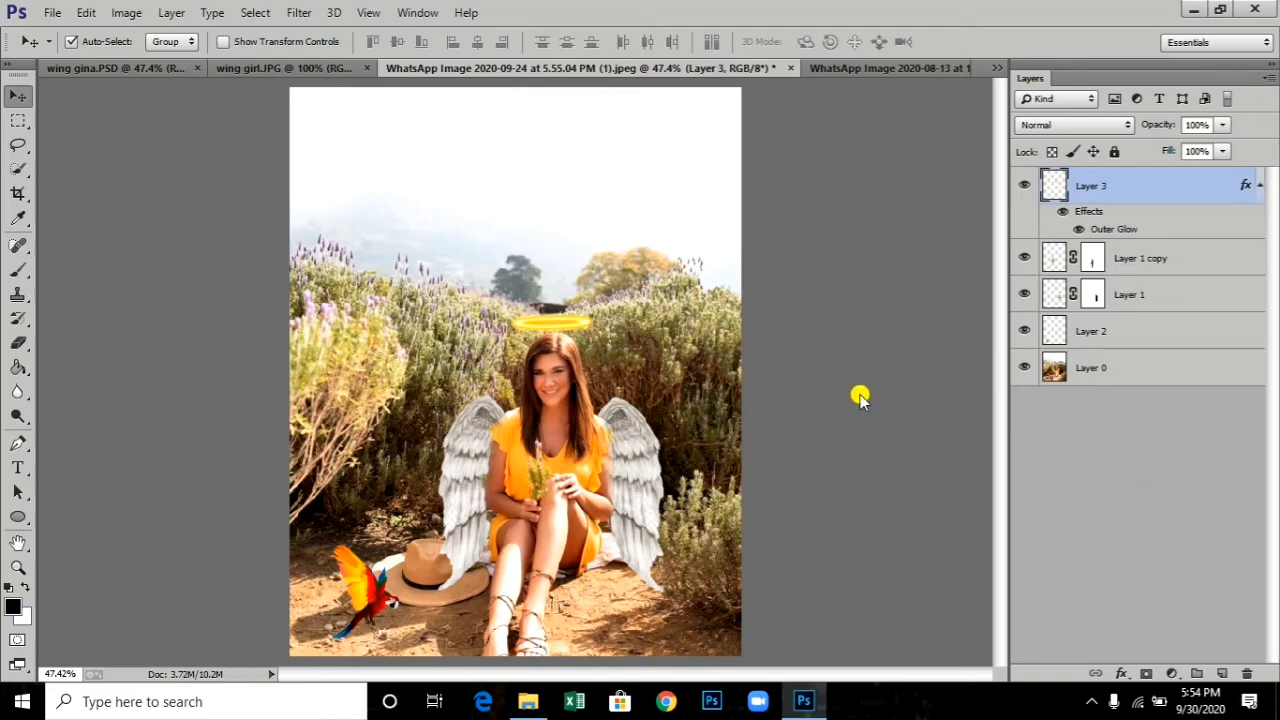
Step: Open the parrot image 1581141457430.png with the working RGB profile and close the halo source image
key(ctrl+o)
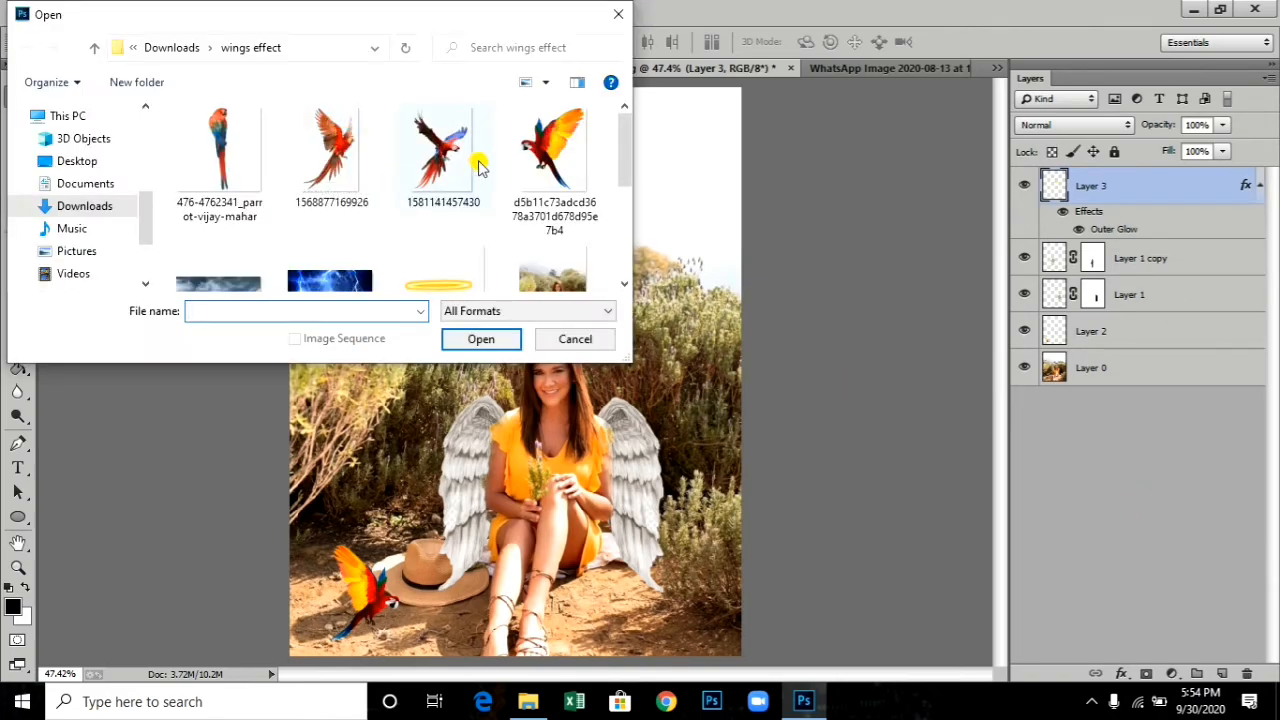
click(440, 160)
click(482, 340)
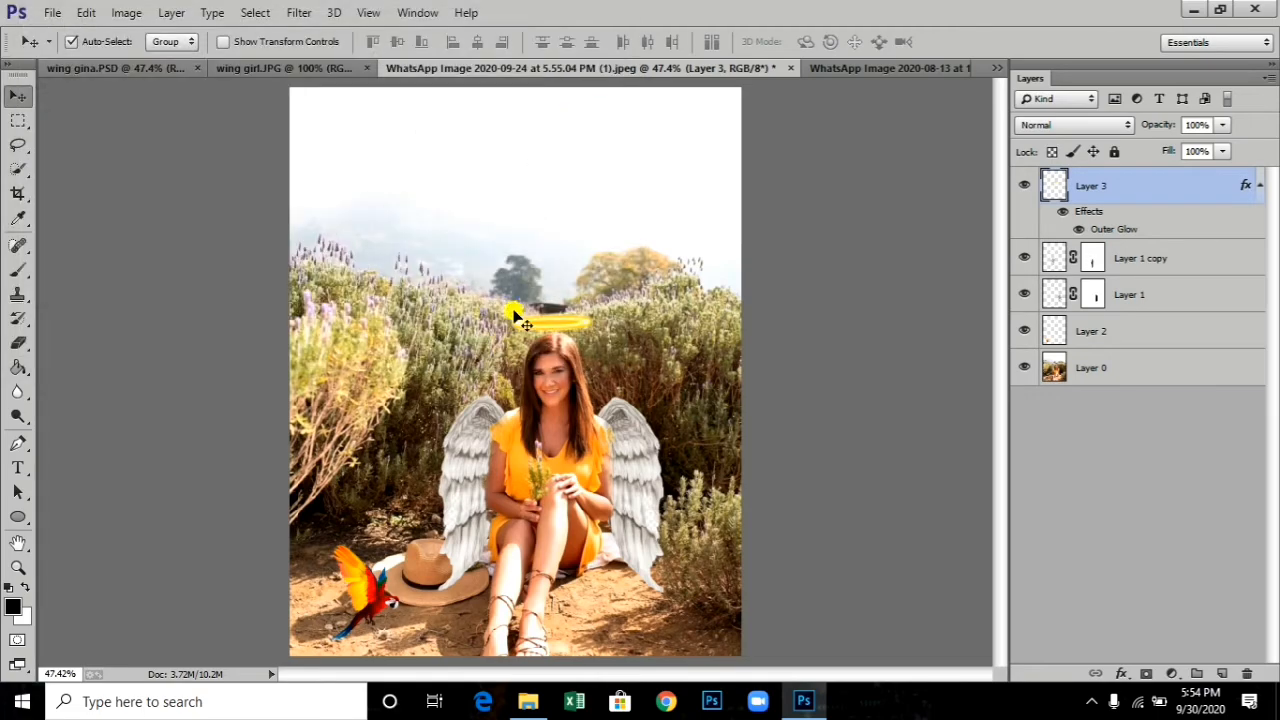
click(733, 366)
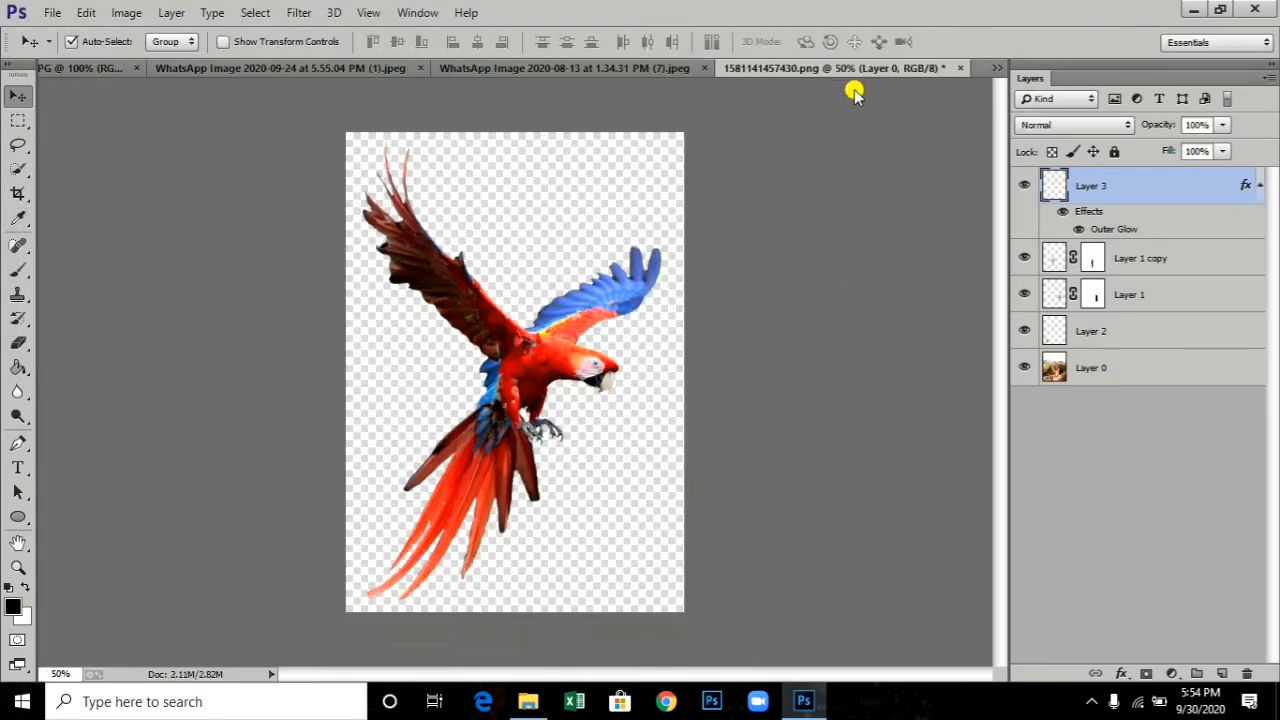
click(704, 68)
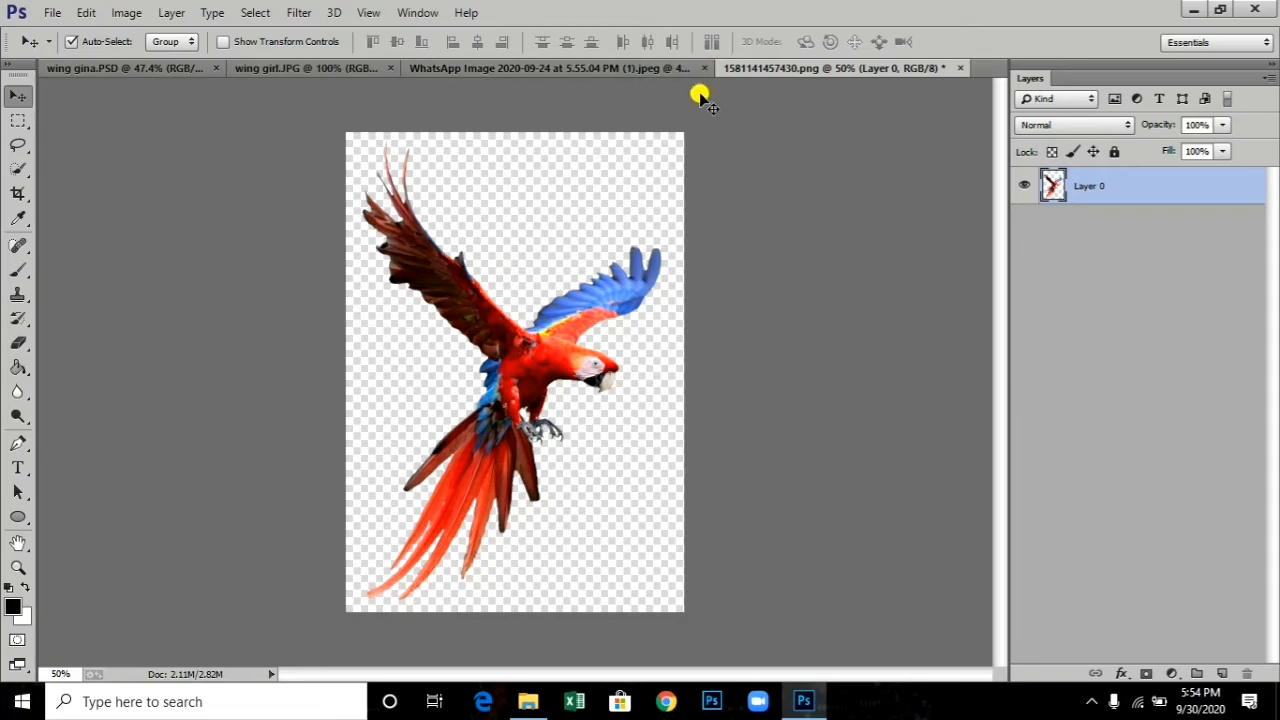
Step: Bring the blue-winged parrot into the winged woman's photo and scale it down into the upper-left sky
drag(495, 320, 443, 294)
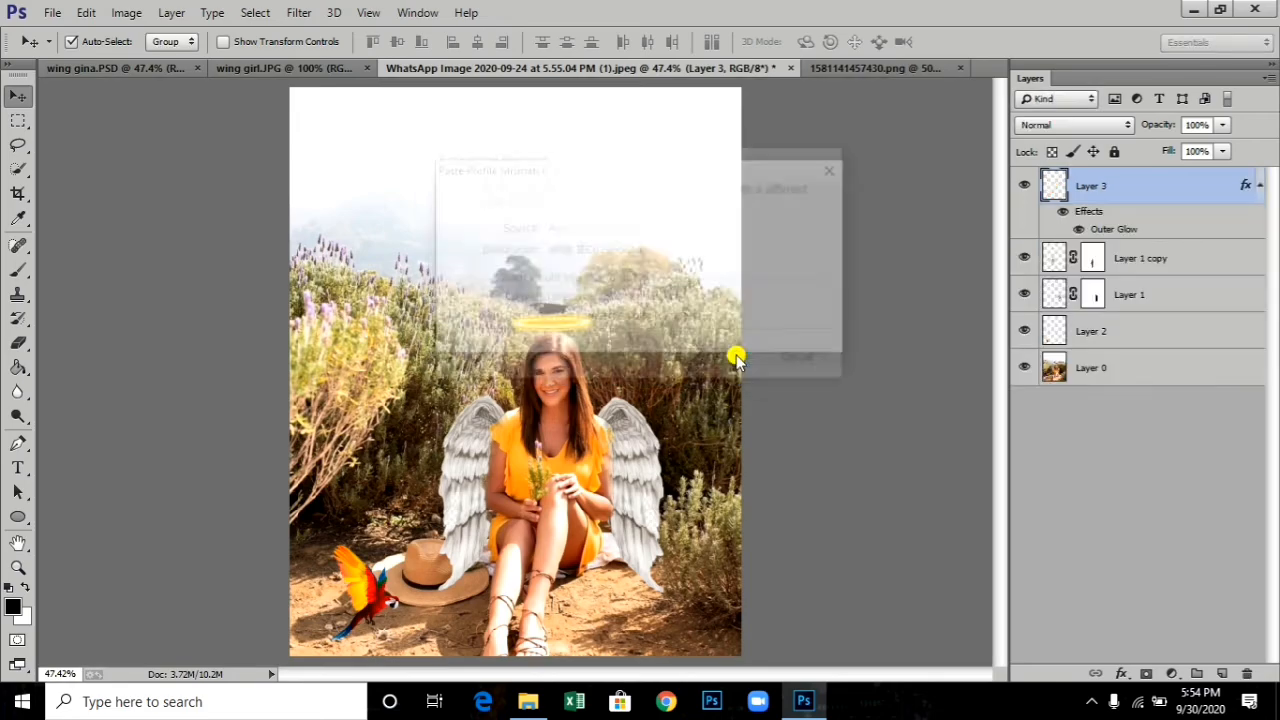
click(729, 331)
key(ctrl+t)
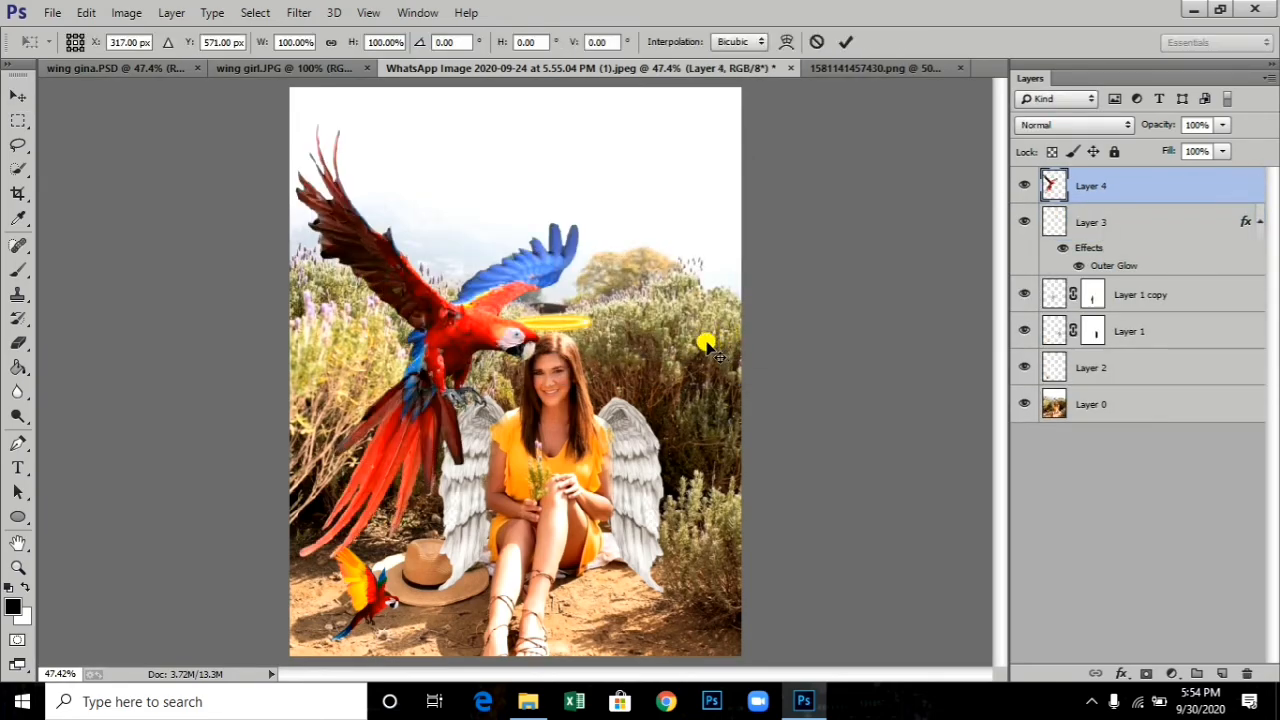
drag(575, 118, 382, 210)
key(Return)
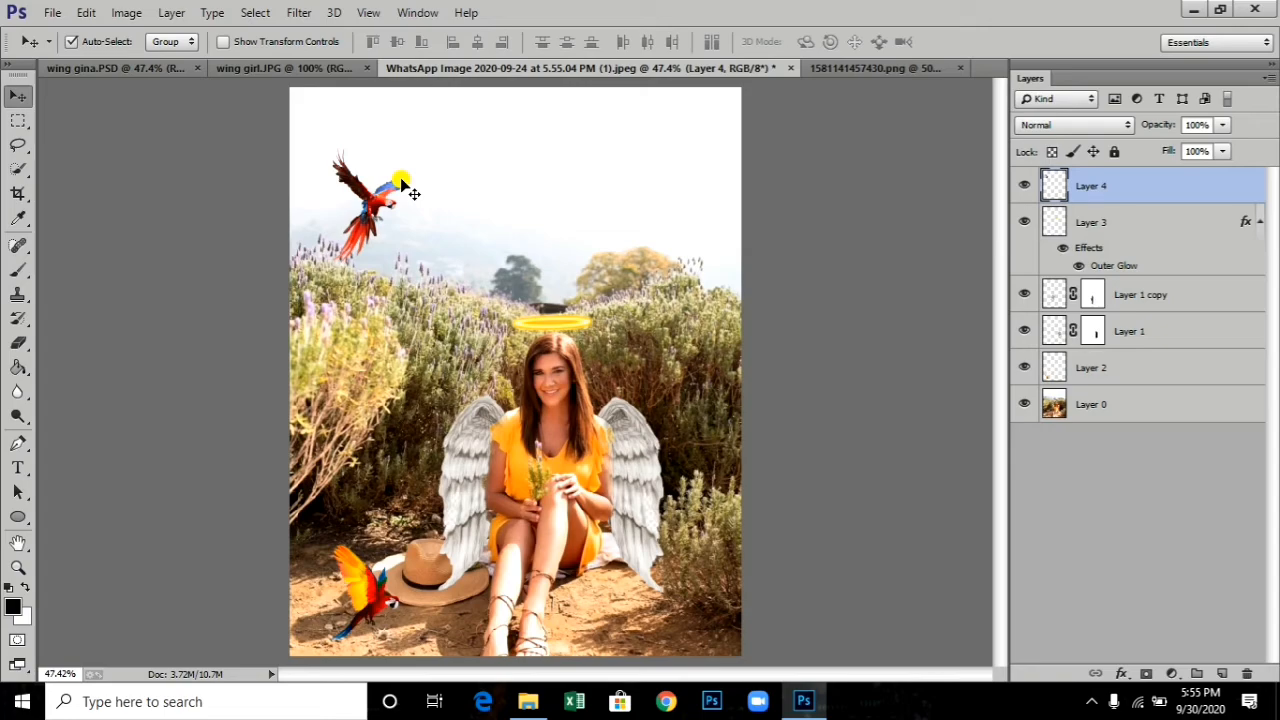
Step: Close the first parrot's source image and open 1568877169926.png, assigning the working RGB profile
click(960, 68)
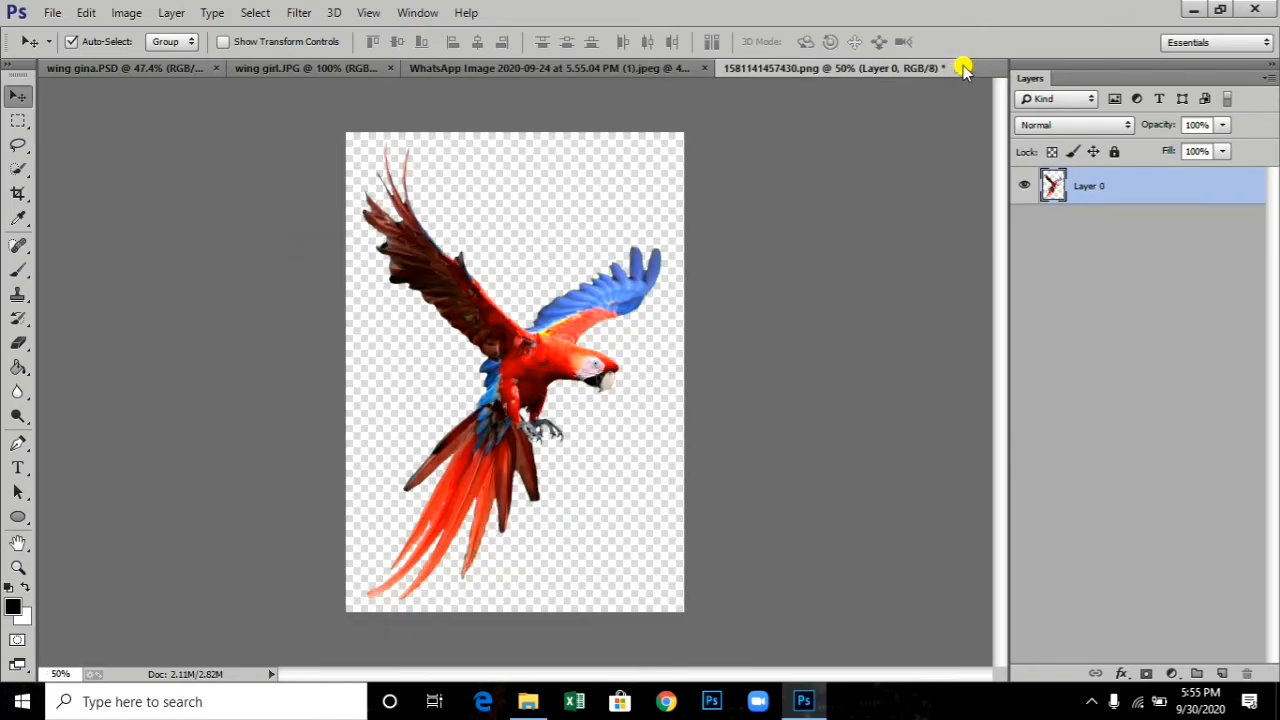
key(ctrl+o)
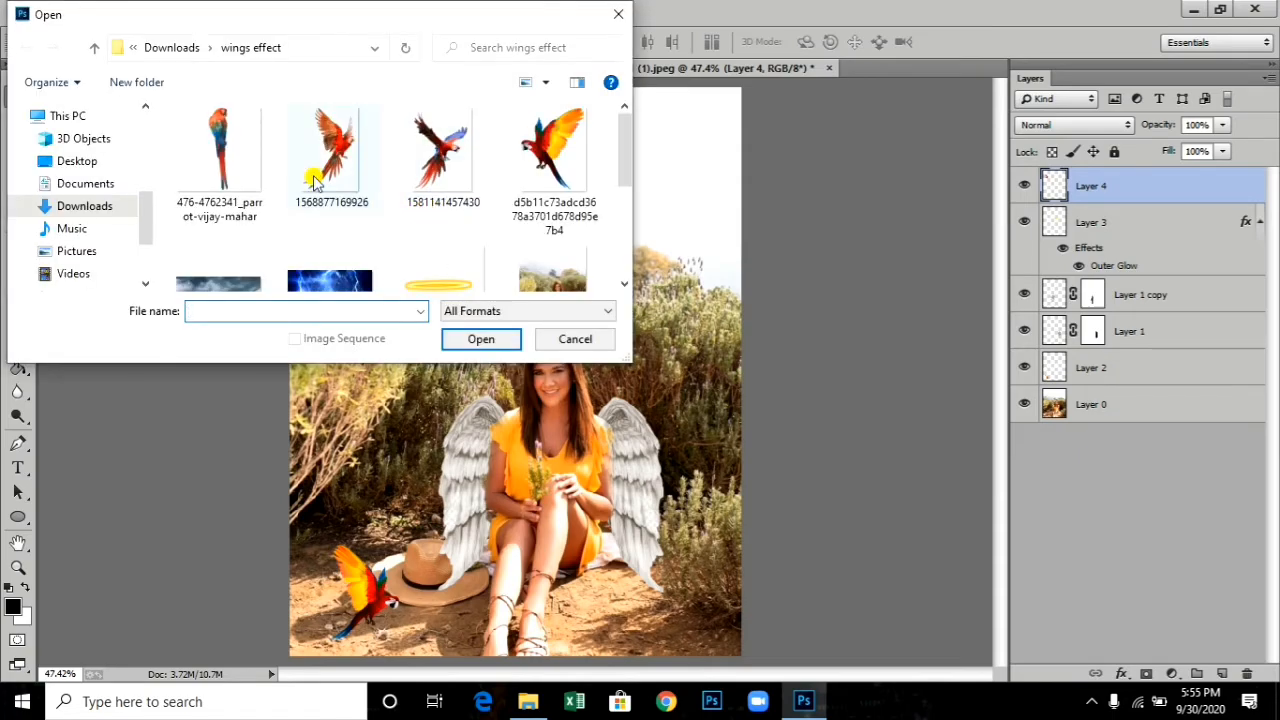
click(356, 172)
scroll(363, 177, down, 1)
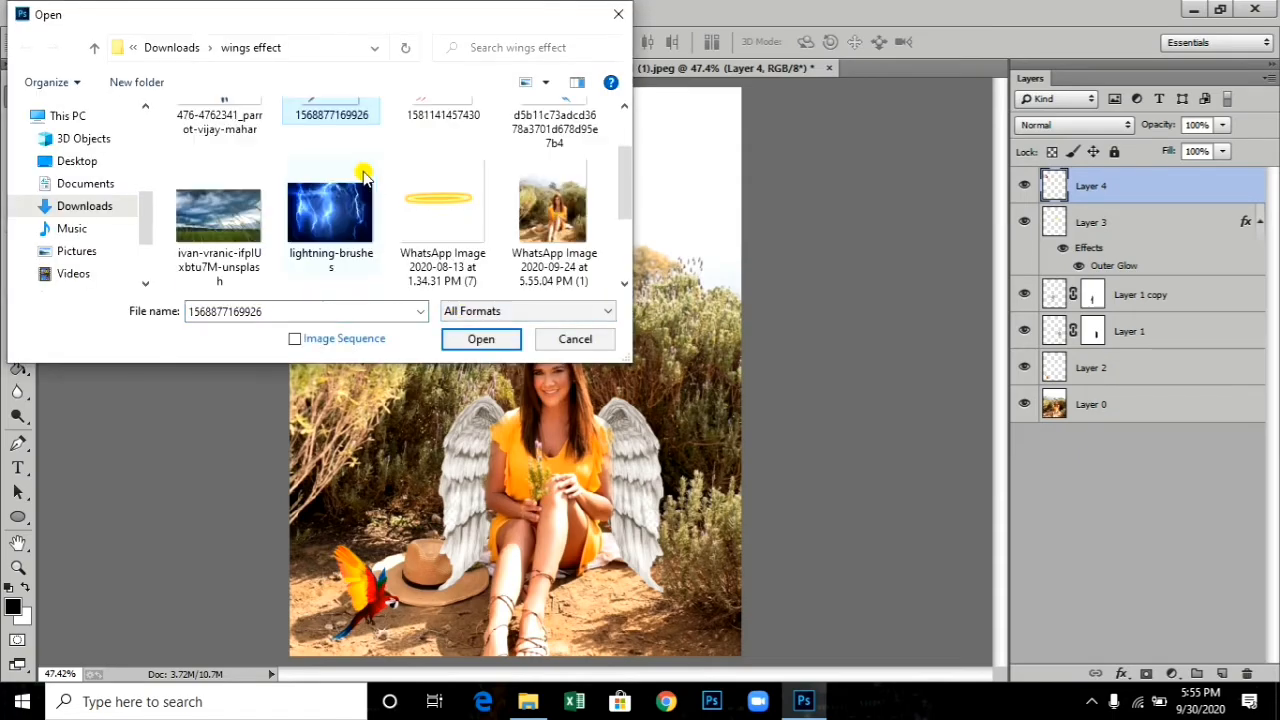
scroll(363, 177, up, 1)
scroll(466, 229, down, 2)
scroll(350, 172, up, 2)
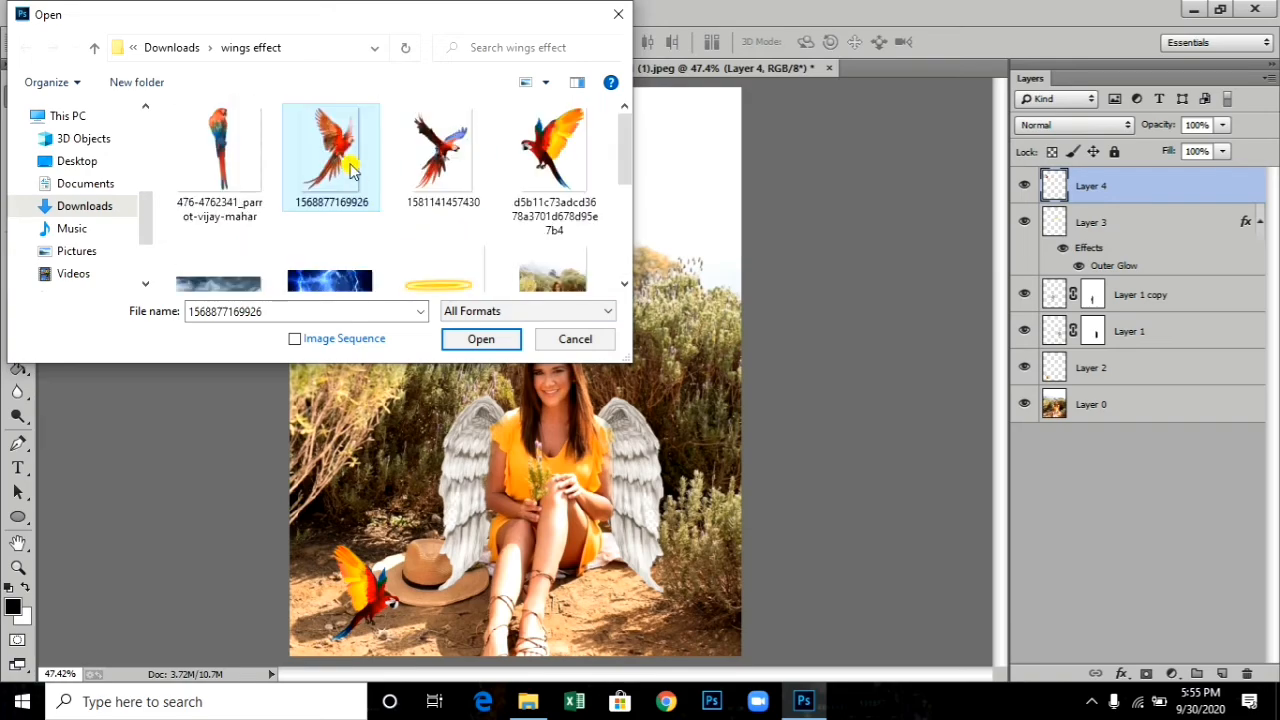
click(472, 339)
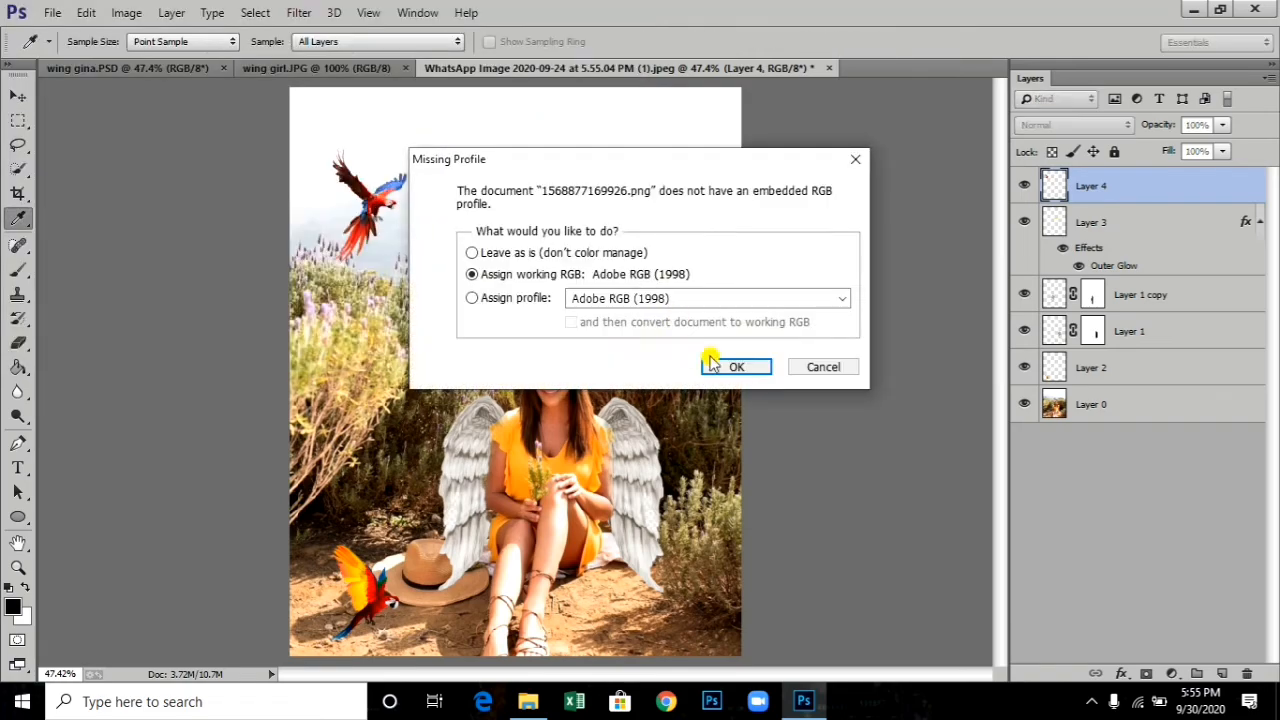
click(712, 364)
Step: Move the red parrot into the winged woman's photo, preserving its color appearance, and scale it to about 75%
key(v)
drag(545, 338, 617, 256)
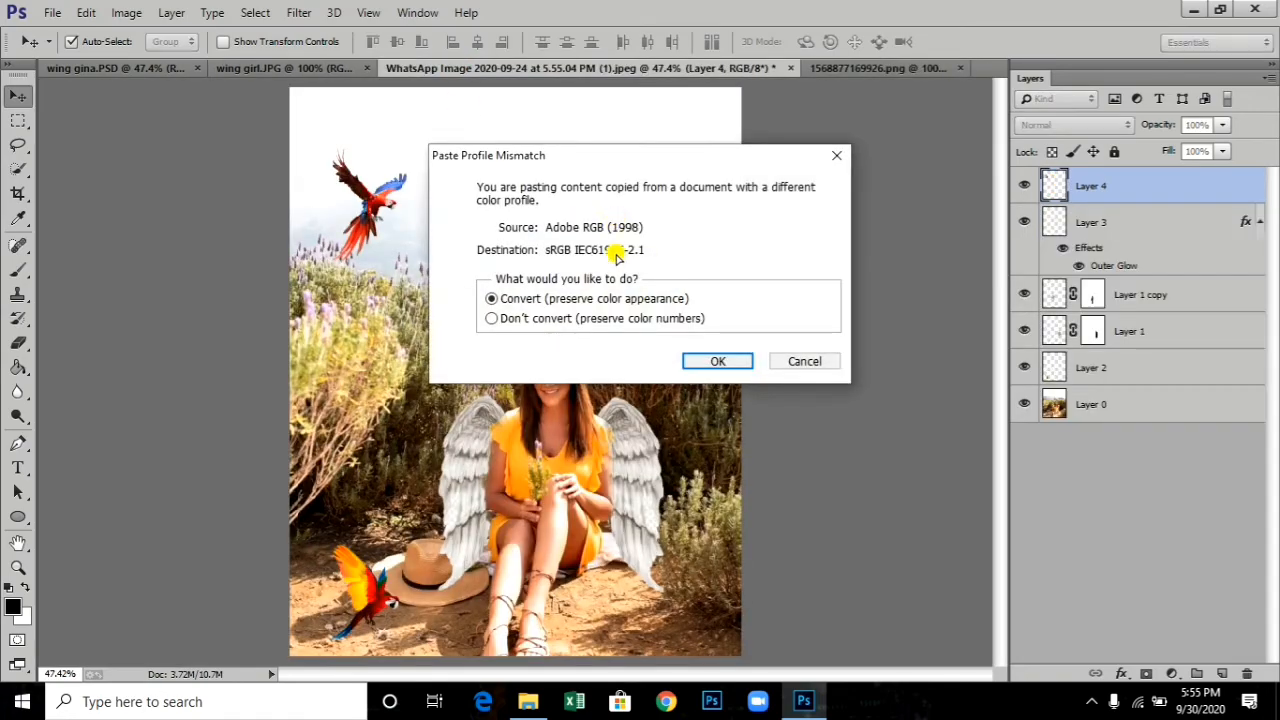
click(688, 358)
click(714, 334)
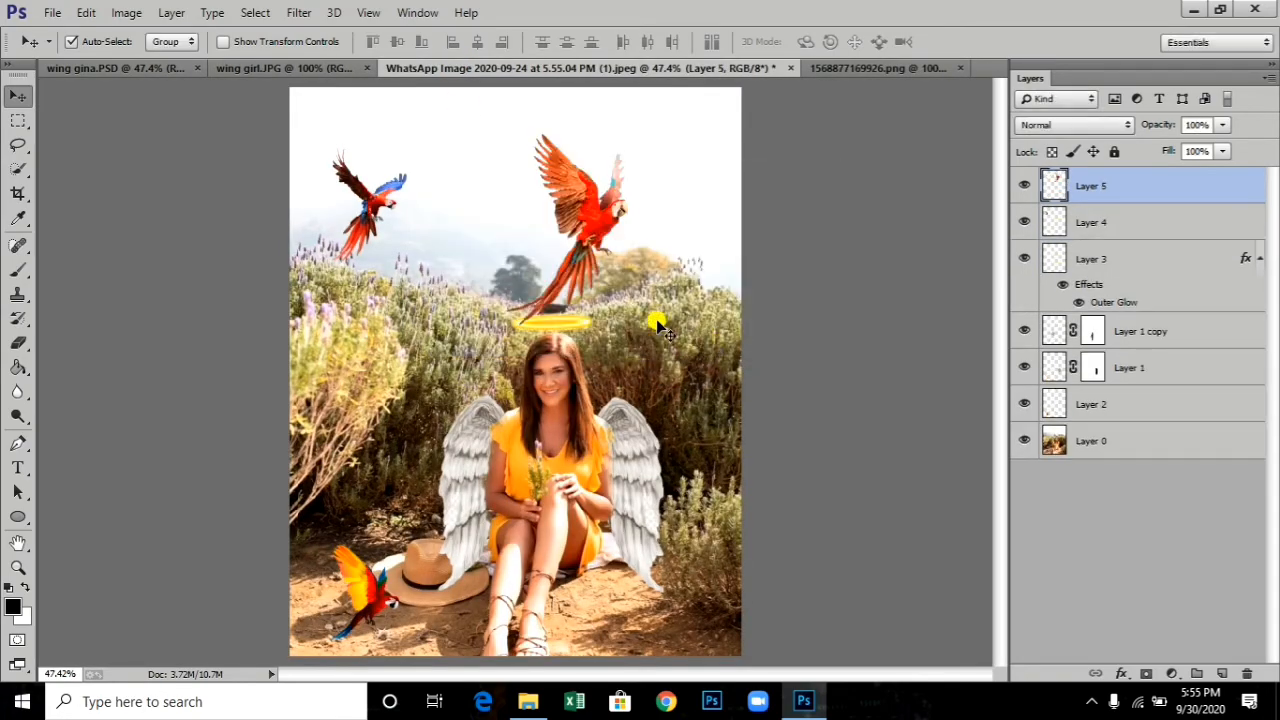
key(ctrl+t)
drag(630, 133, 597, 183)
Step: Try to flip the red parrot on Layer 5 horizontally
right_click(571, 213)
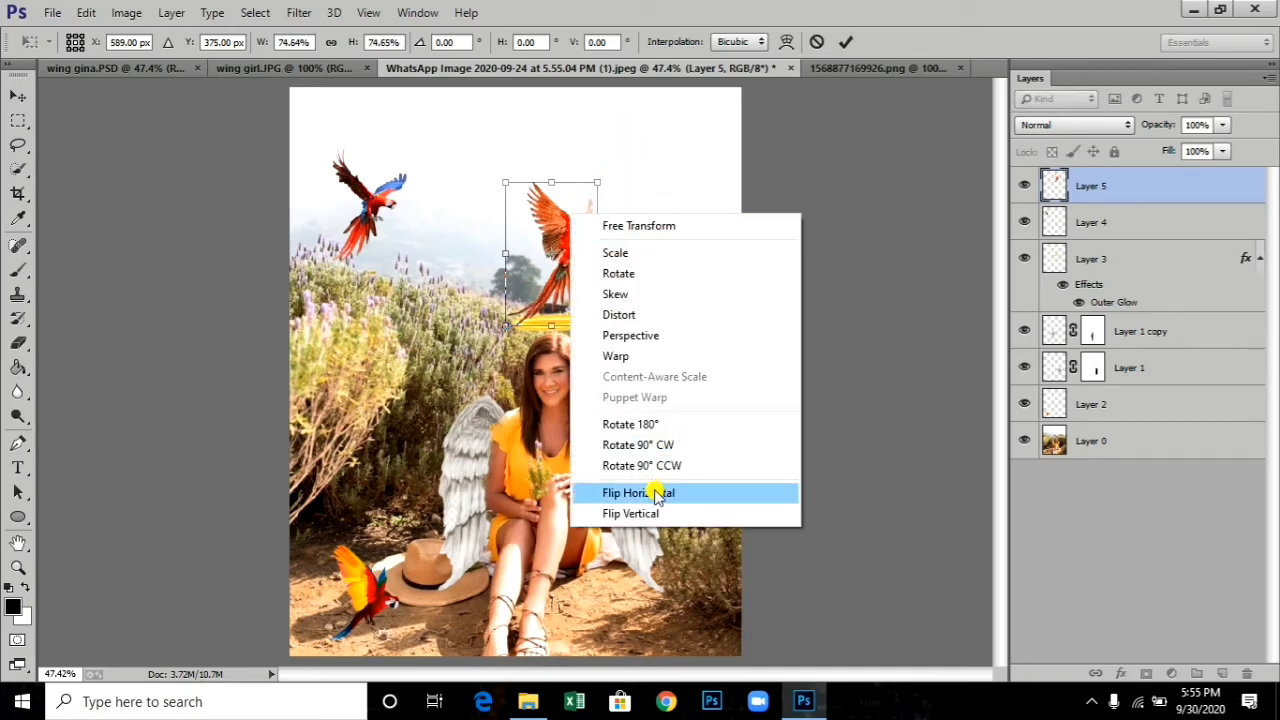
click(657, 492)
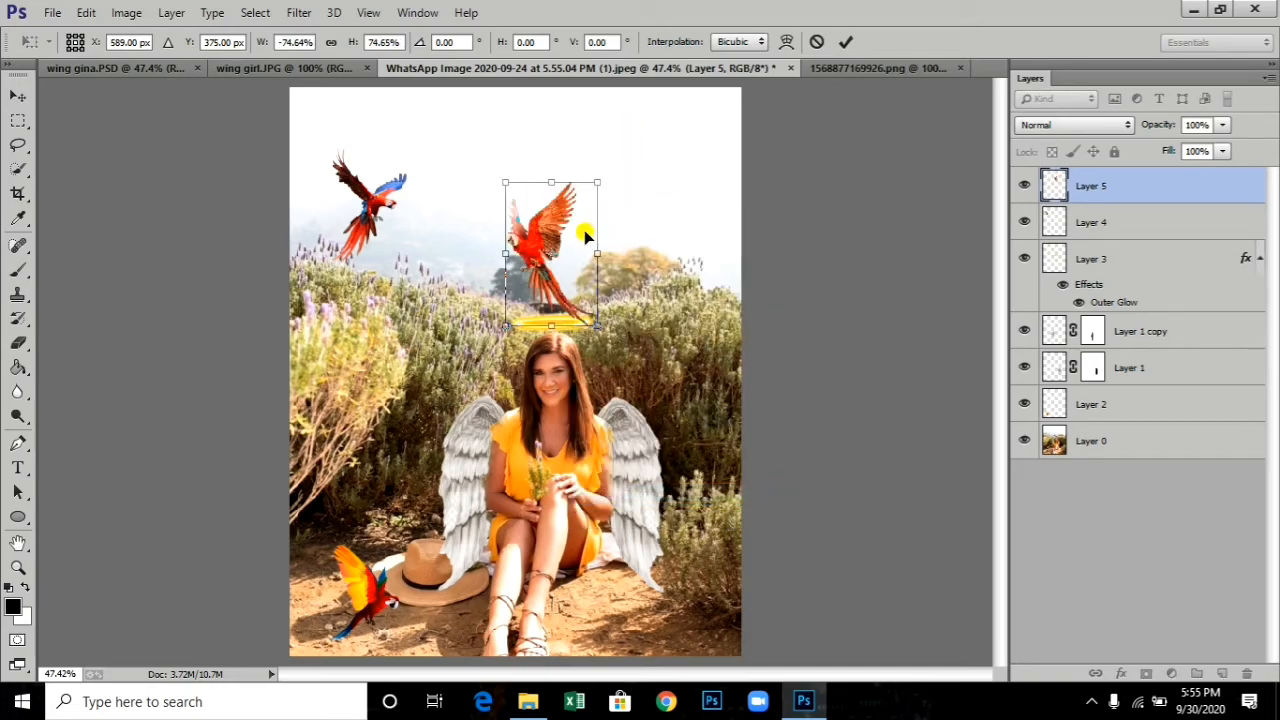
key(ctrl+z)
Step: Shrink the red parrot further so it is smaller than the blue-winged one and place it in the upper-right sky
drag(599, 183, 574, 197)
drag(560, 250, 660, 205)
key(Return)
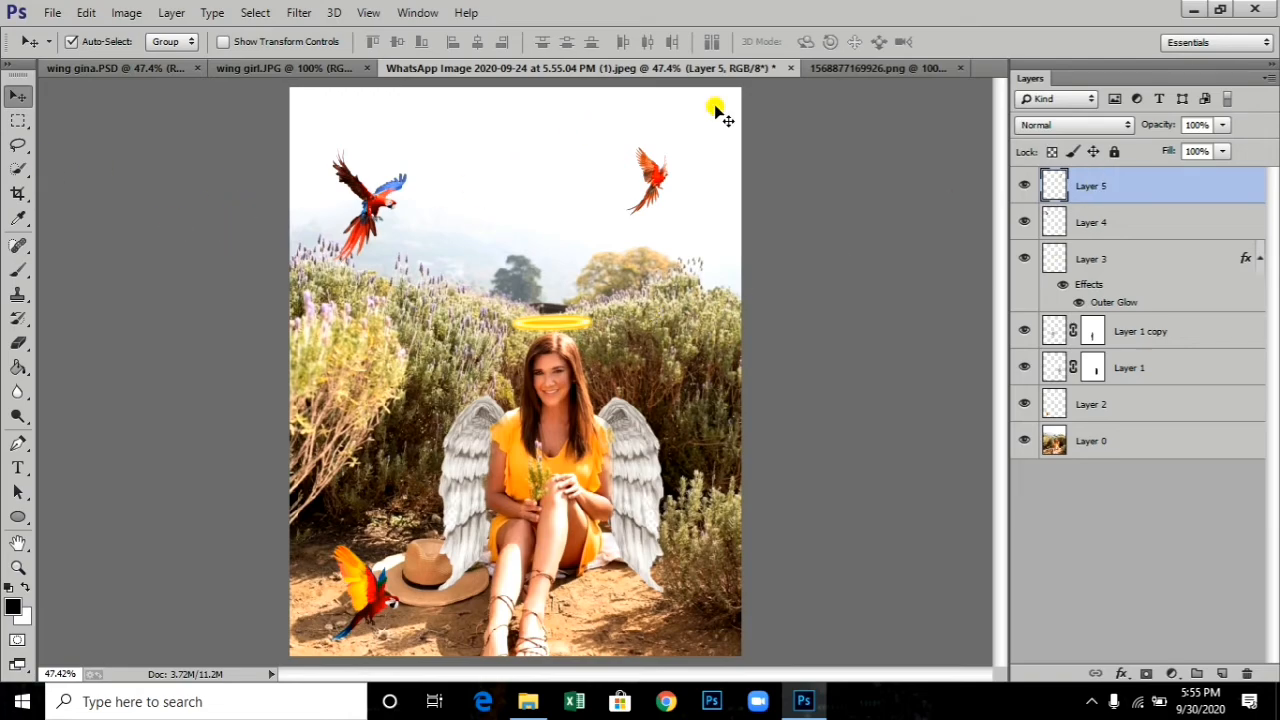
Step: Close the red parrot's source image and open the stormy-sky grass field photo, using its embedded color profile
mouse_move(914, 72)
mouse_down()
mouse_move(966, 71)
mouse_move(925, 75)
mouse_up()
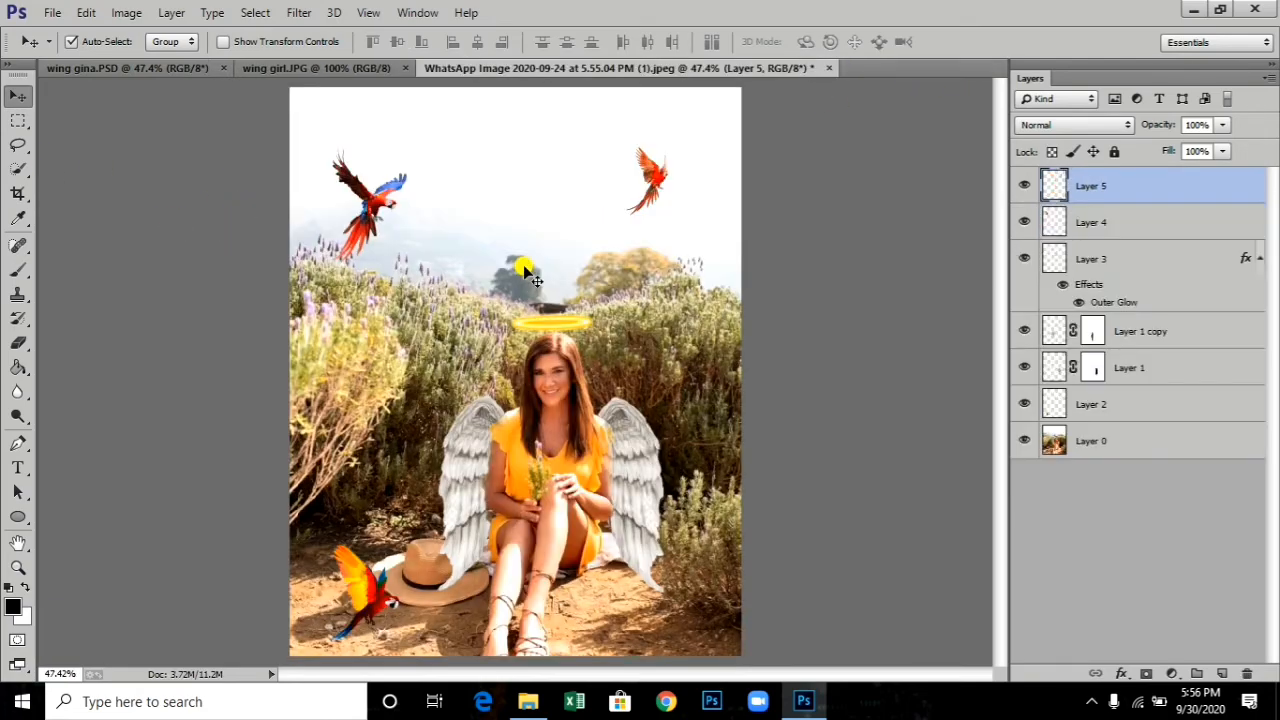
key(ctrl+o)
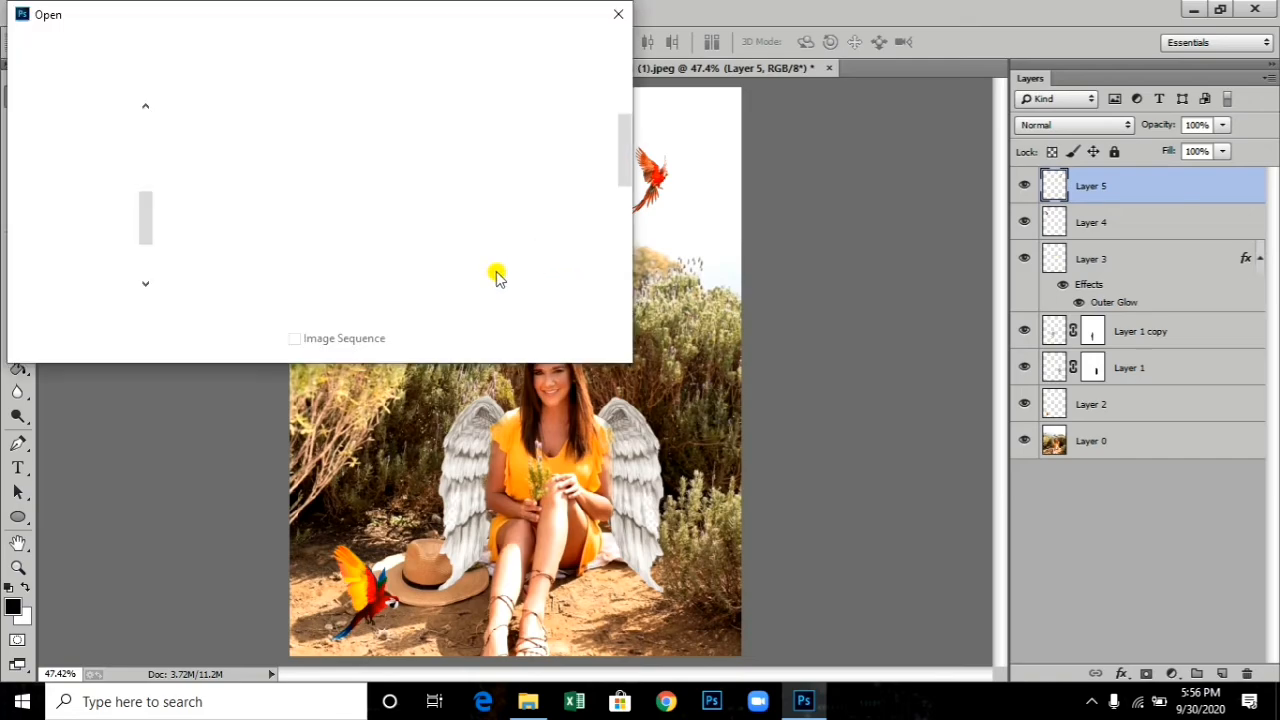
scroll(232, 232, down, 1)
click(232, 232)
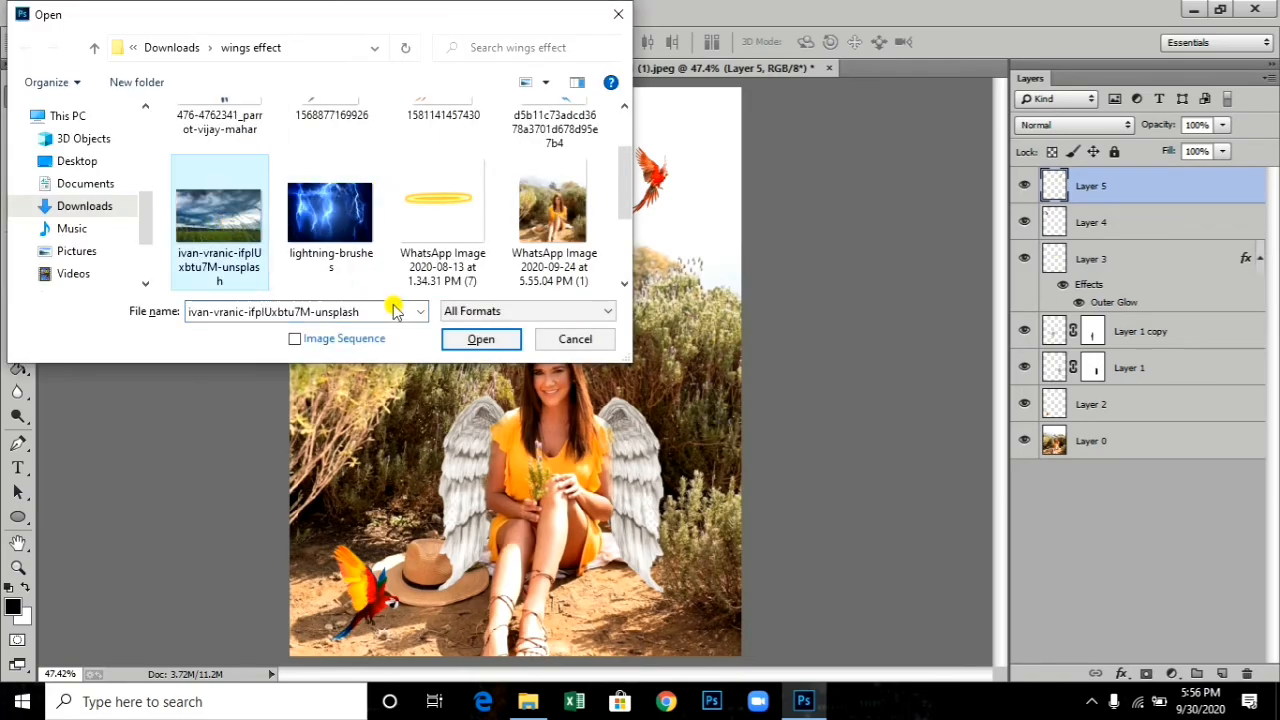
click(487, 341)
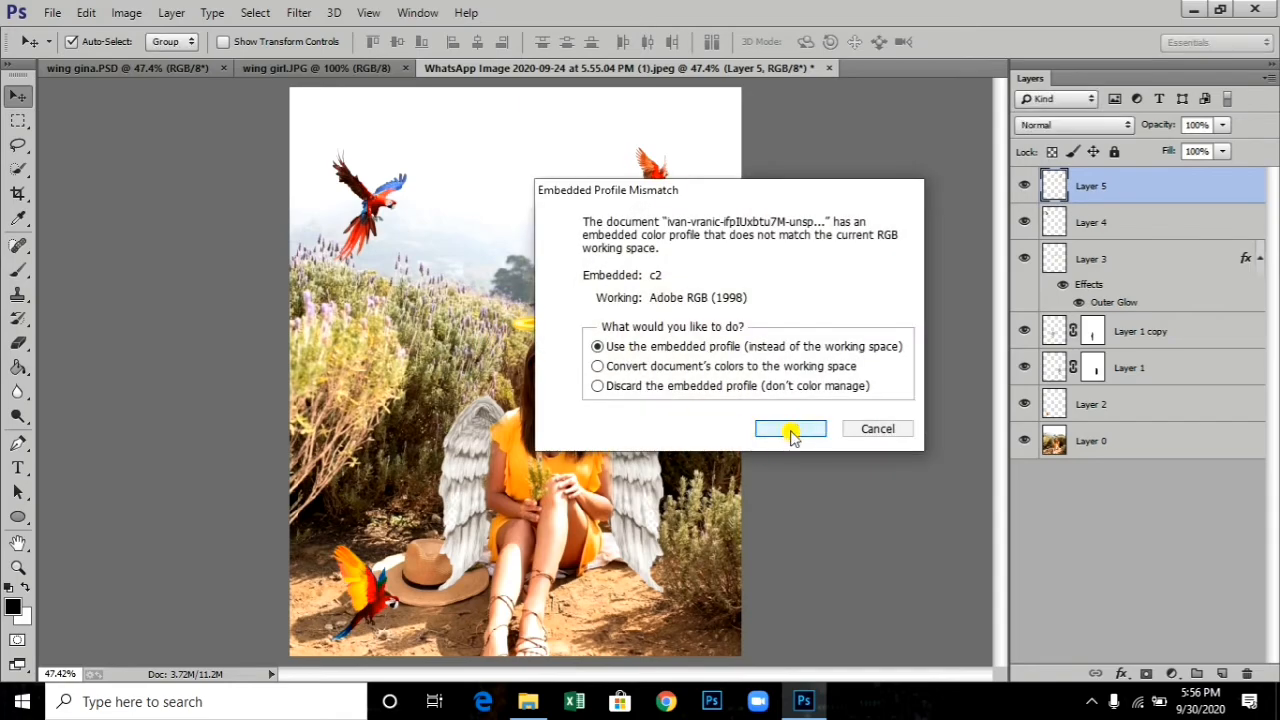
click(790, 431)
Step: Select a full-width band of dark clouds covering about the upper 30% of the stormy-sky photo with the Rectangular Marquee tool
click(19, 119)
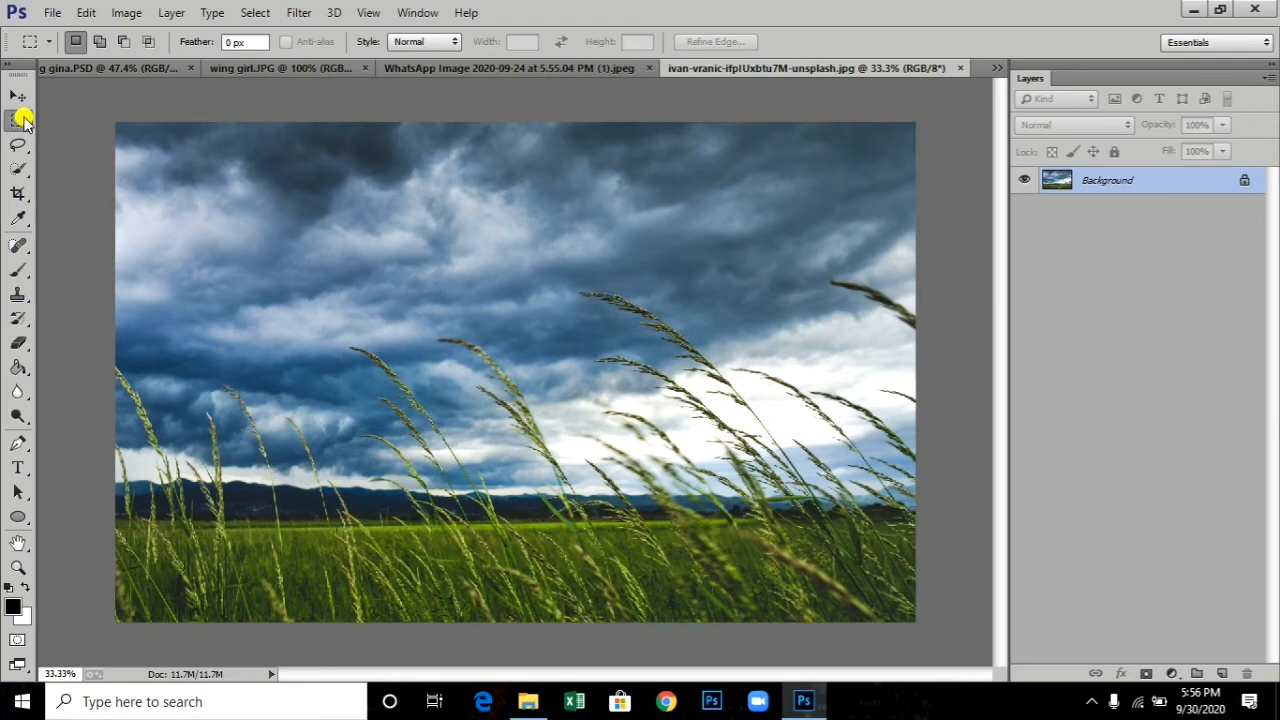
drag(108, 115, 928, 263)
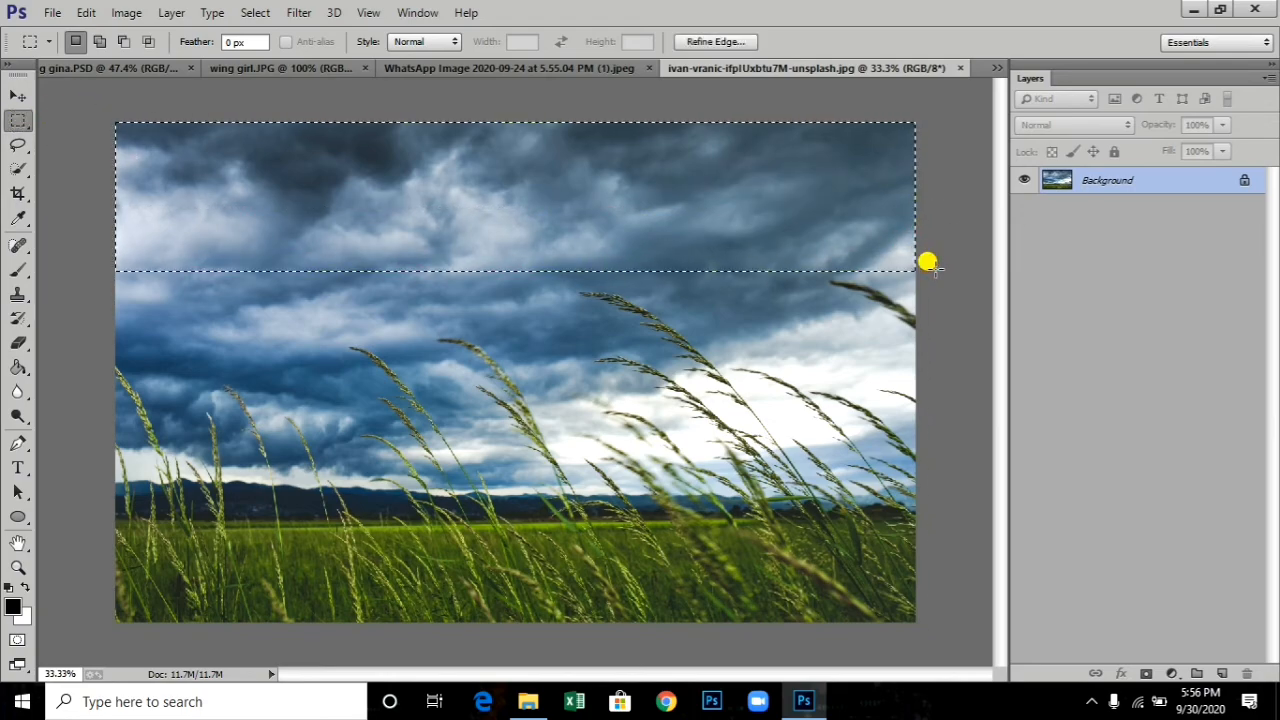
Step: Copy the selected cloud band over the top of the winged-woman composite and set its blend mode to Multiply
click(18, 95)
mouse_move(608, 211)
mouse_down()
mouse_move(451, 63)
mouse_move(508, 203)
mouse_move(536, 195)
mouse_move(623, 229)
mouse_move(615, 210)
mouse_up()
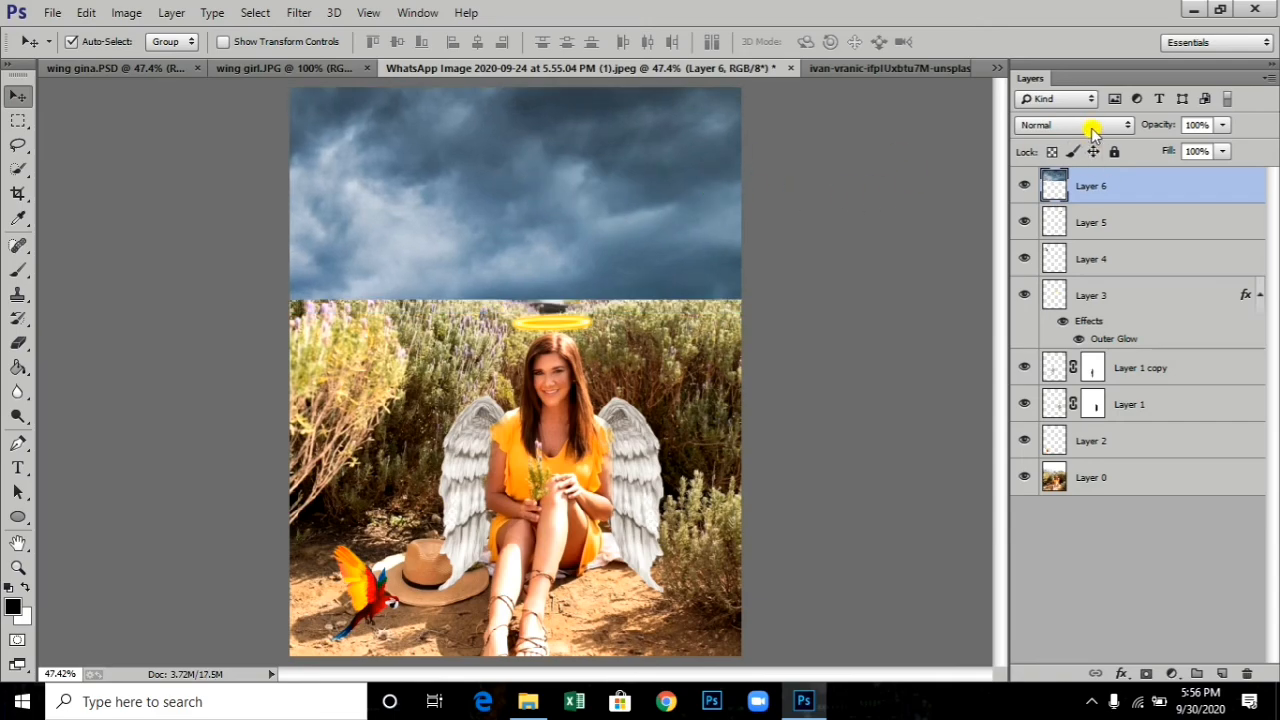
click(1083, 127)
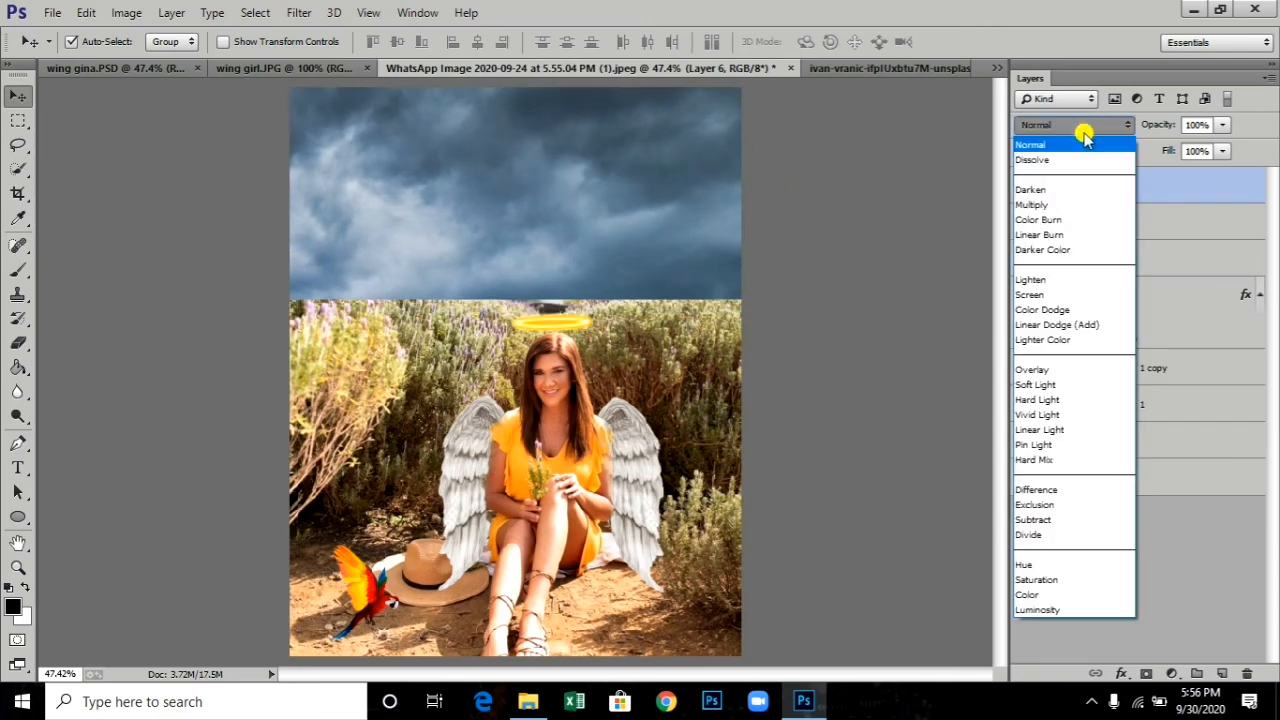
click(1050, 204)
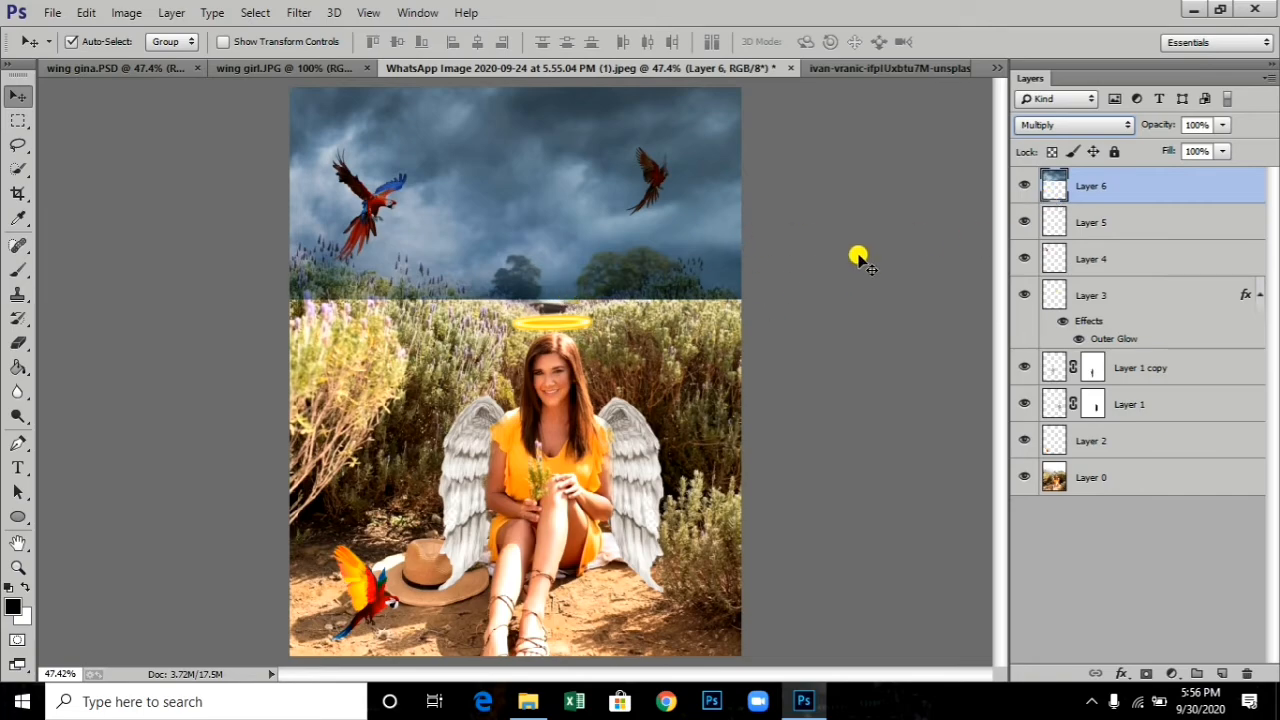
Step: Stretch the cloud layer downward to about 102.31% of its height
key(ctrl+t)
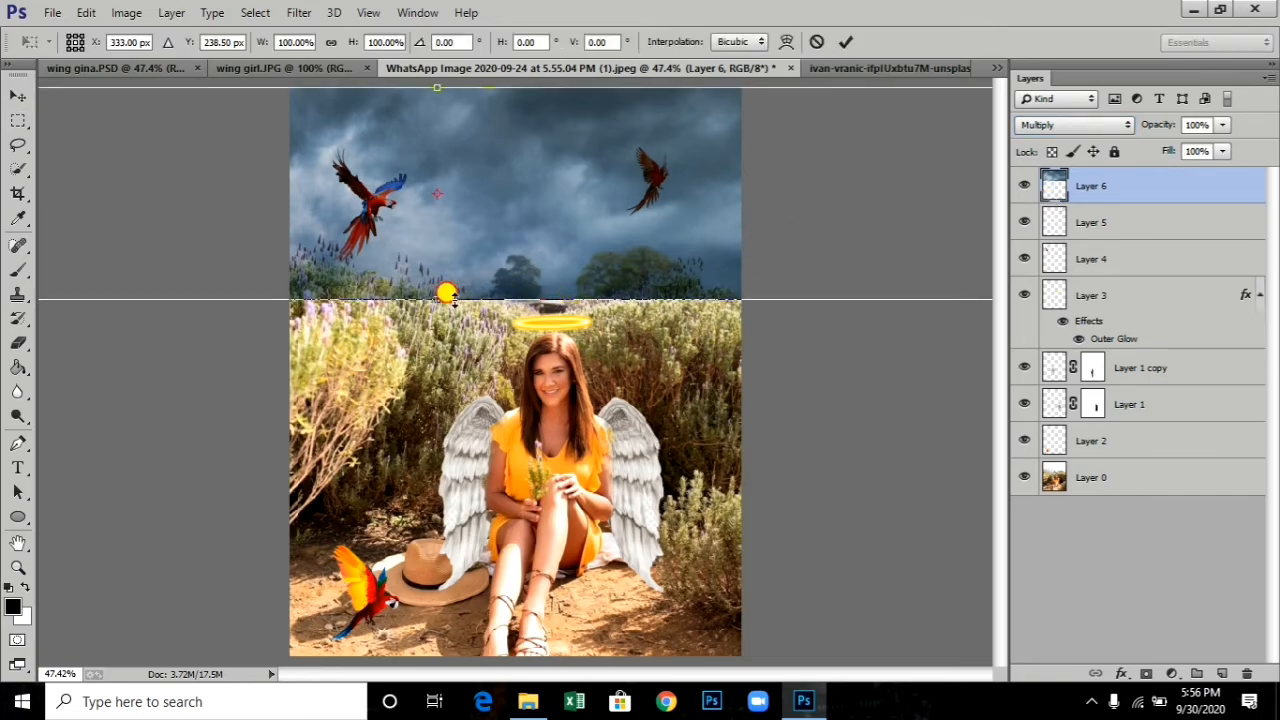
drag(446, 293, 480, 292)
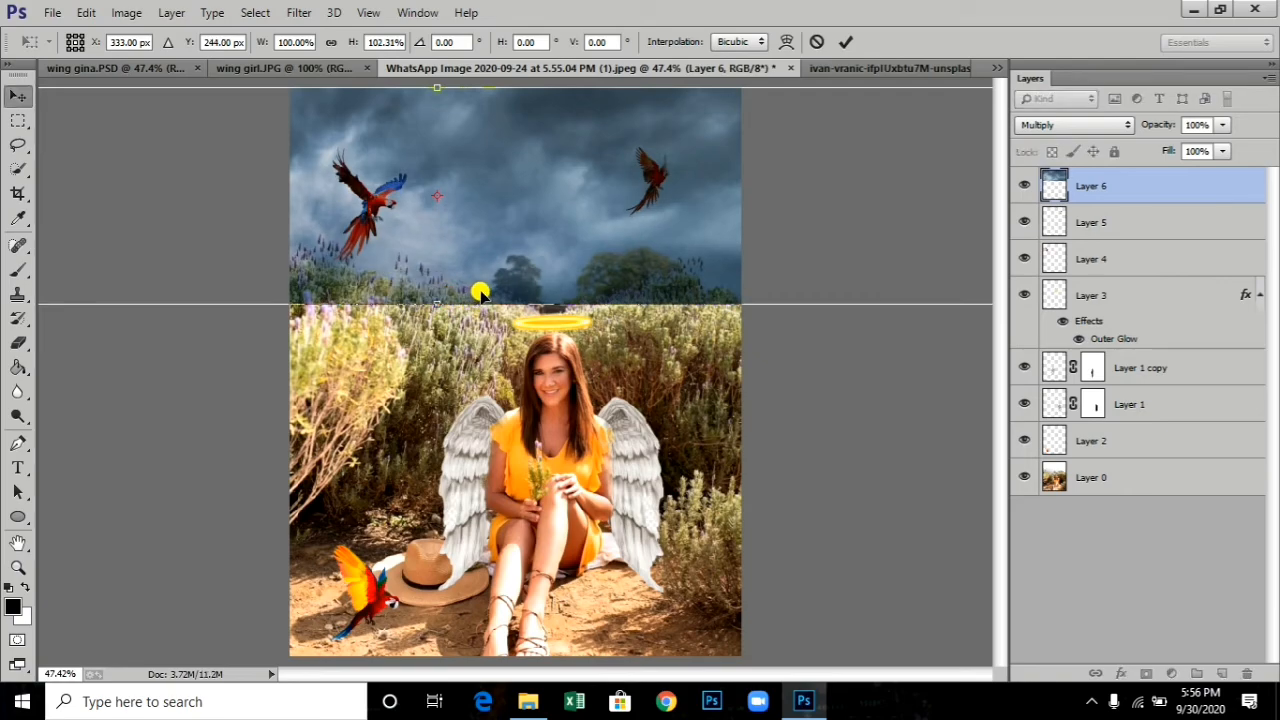
key(Return)
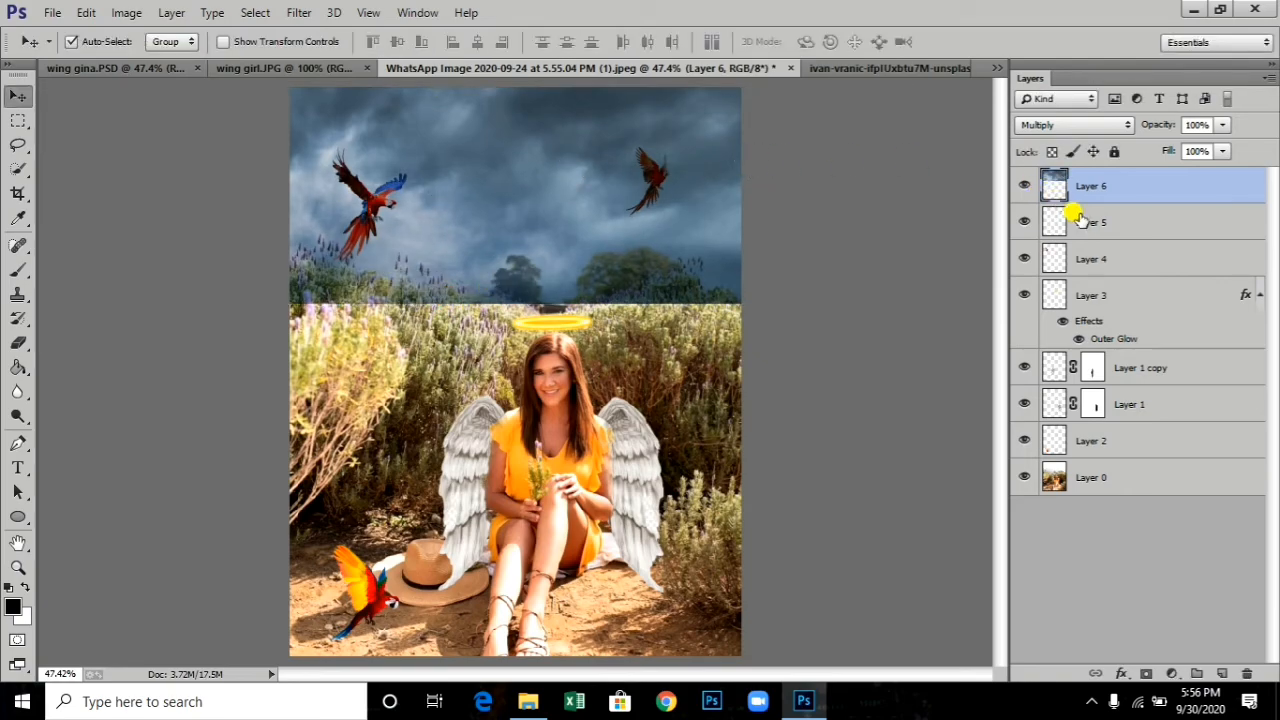
Step: Hide the parrots on Layer 4 and Layer 5 and add a layer mask to the clouds on Layer 6
click(1024, 258)
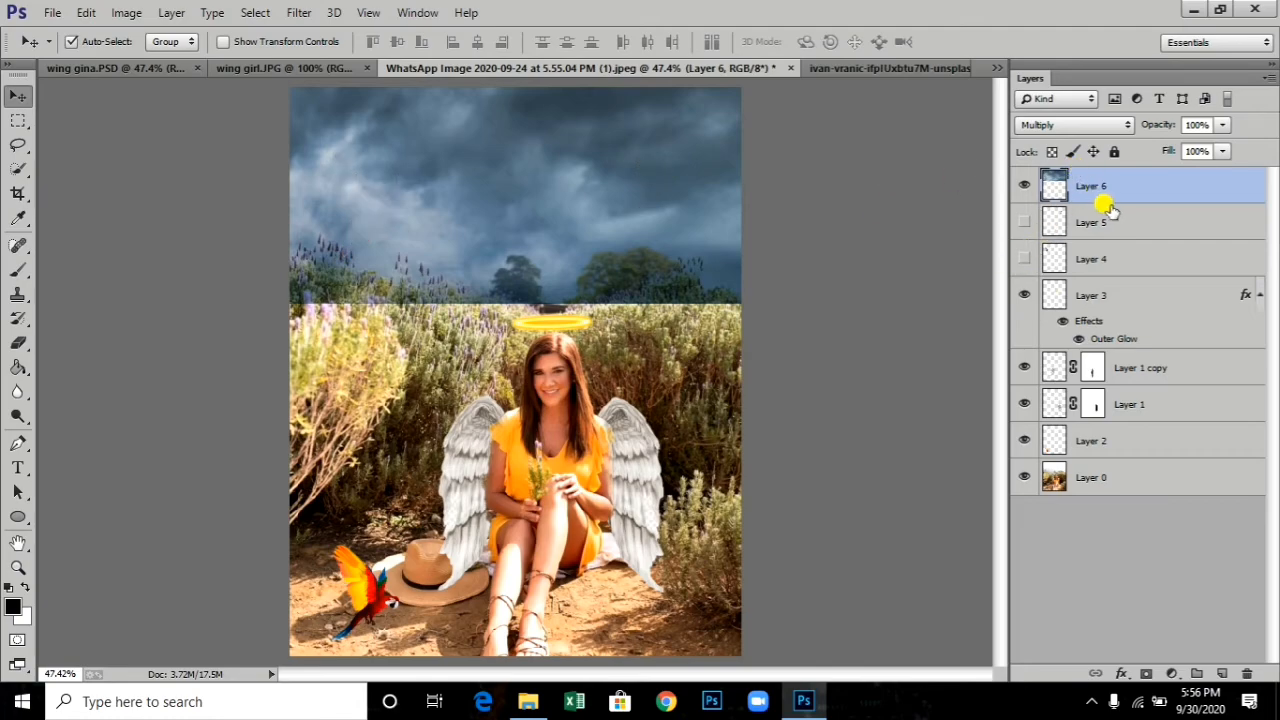
click(1146, 673)
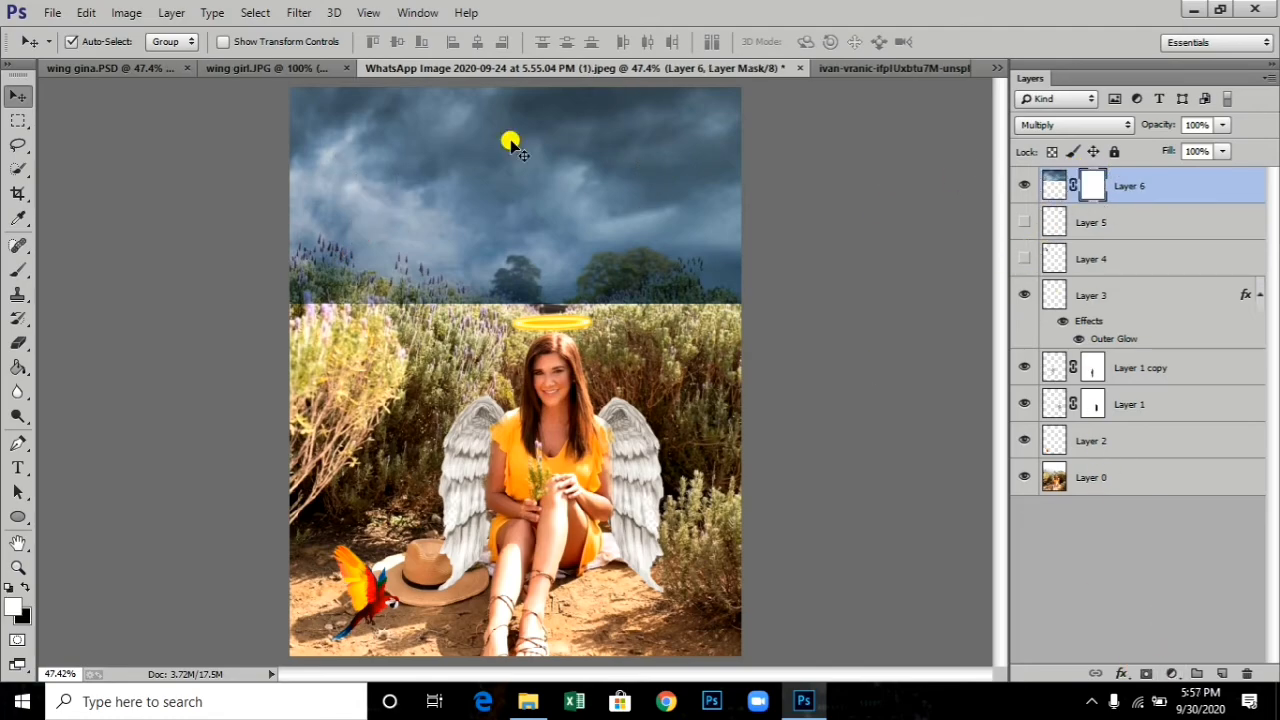
Step: Paint black on Layer 6's mask with a 250 px brush at 43% and 63% opacity to clear clouds from the bushes and trees
click(17, 270)
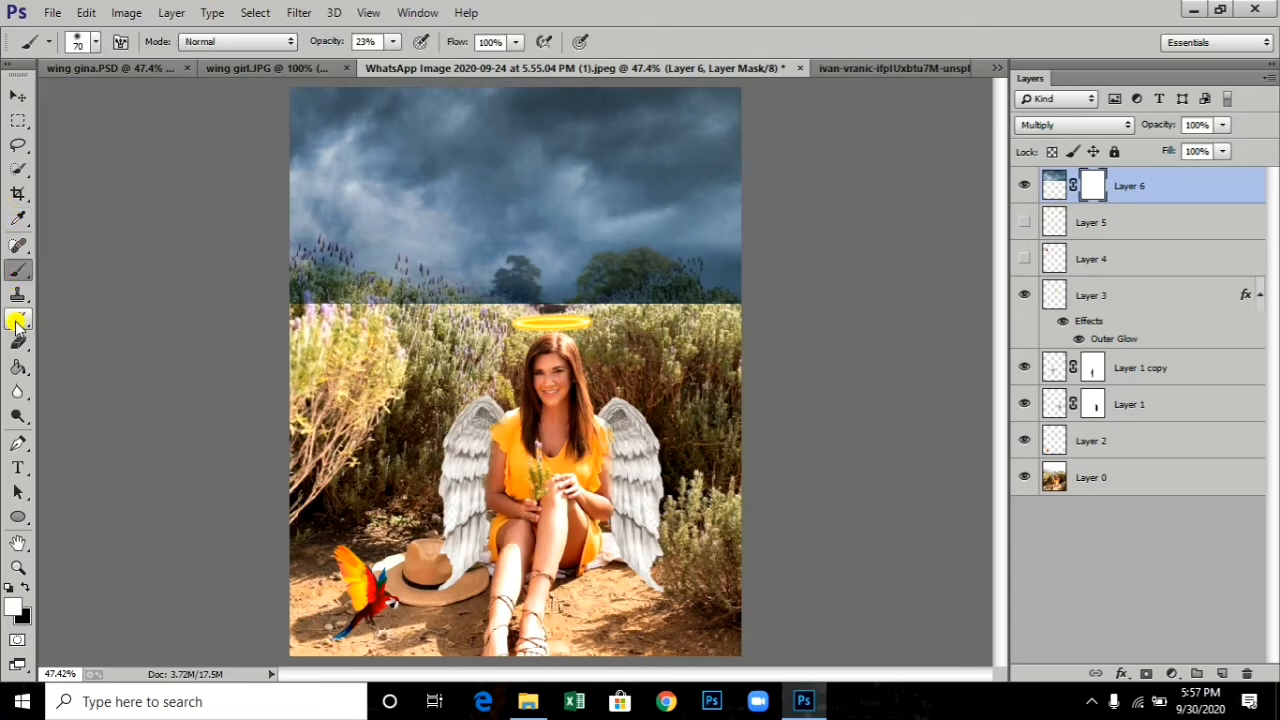
click(25, 587)
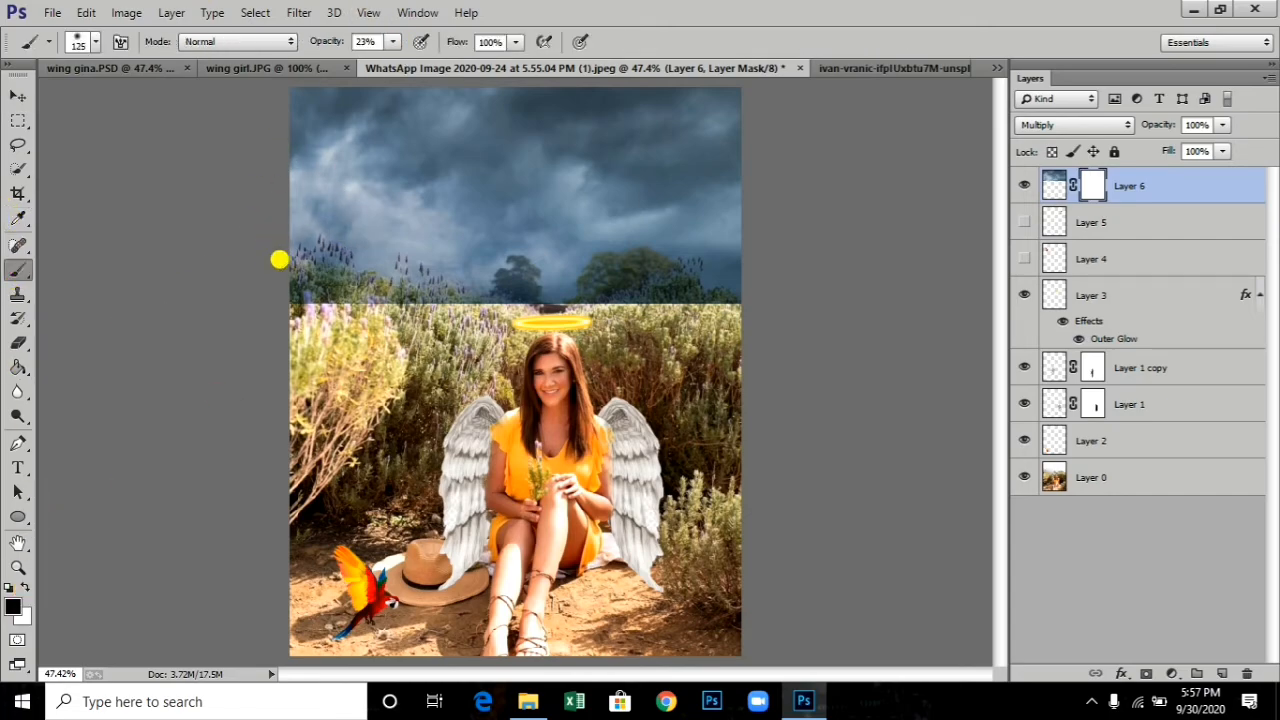
key(bracketright)
key(bracketright)
key(bracketright)
key(bracketright)
key(bracketright)
key(bracketright)
key(bracketright)
key(bracketright)
drag(310, 282, 330, 275)
drag(393, 41, 408, 46)
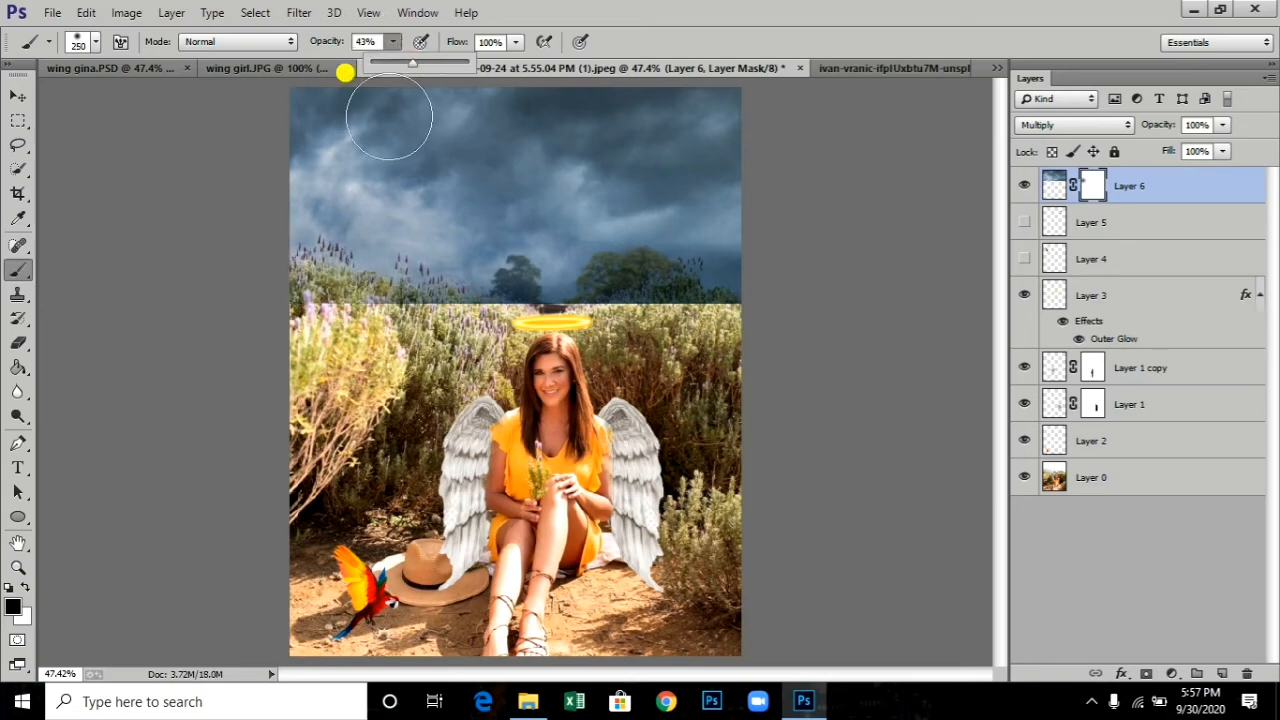
drag(287, 260, 477, 266)
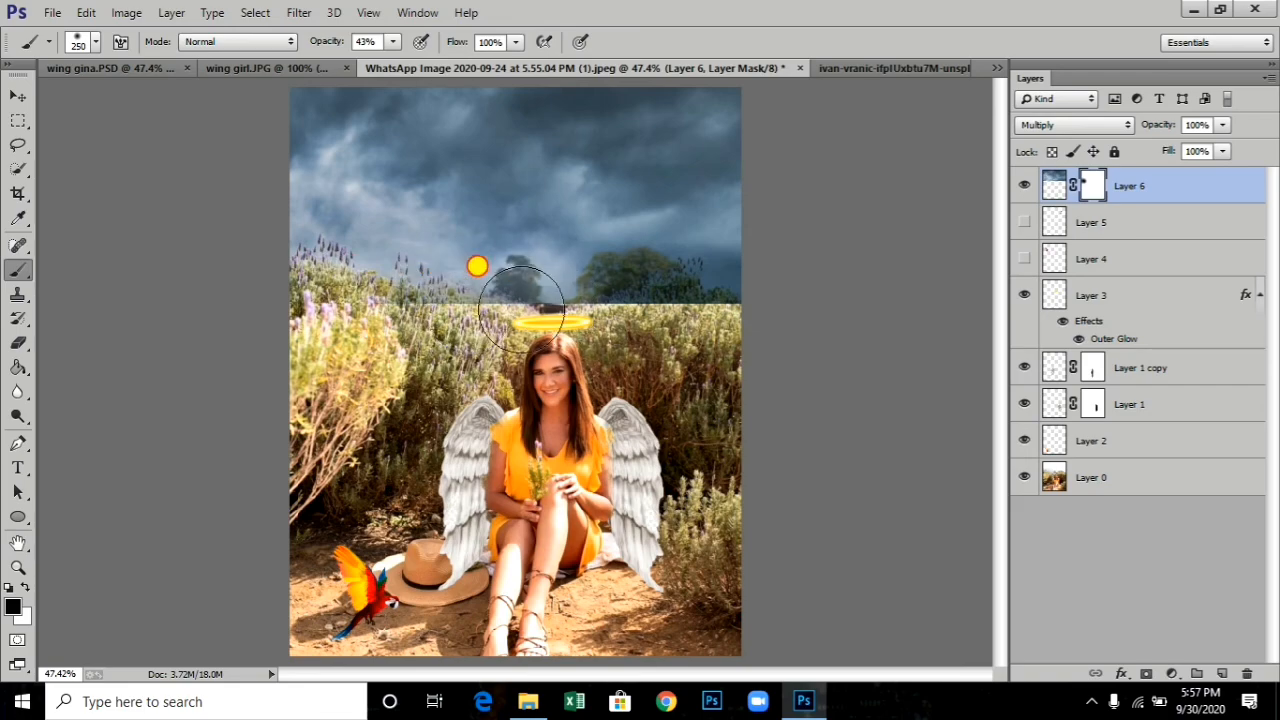
drag(393, 48, 420, 54)
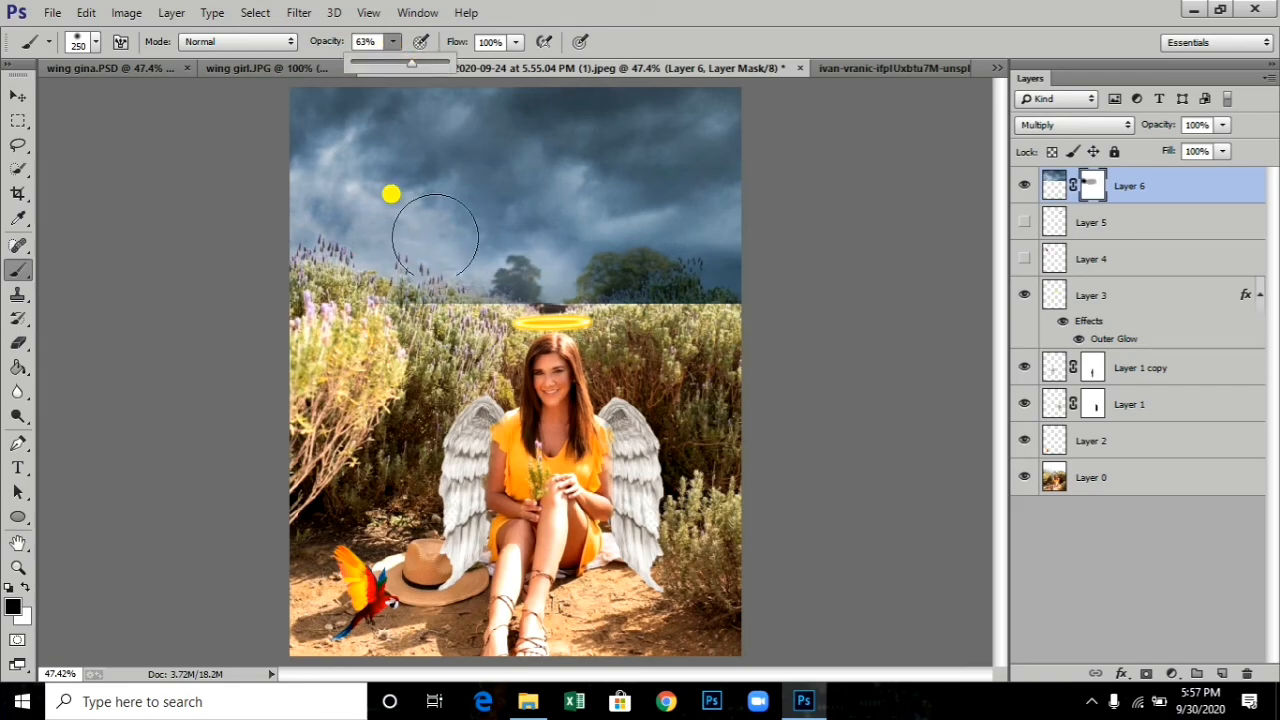
mouse_move(403, 260)
mouse_down()
mouse_move(663, 271)
mouse_move(531, 246)
mouse_move(311, 260)
mouse_move(643, 269)
mouse_move(409, 220)
mouse_move(5, 580)
mouse_up()
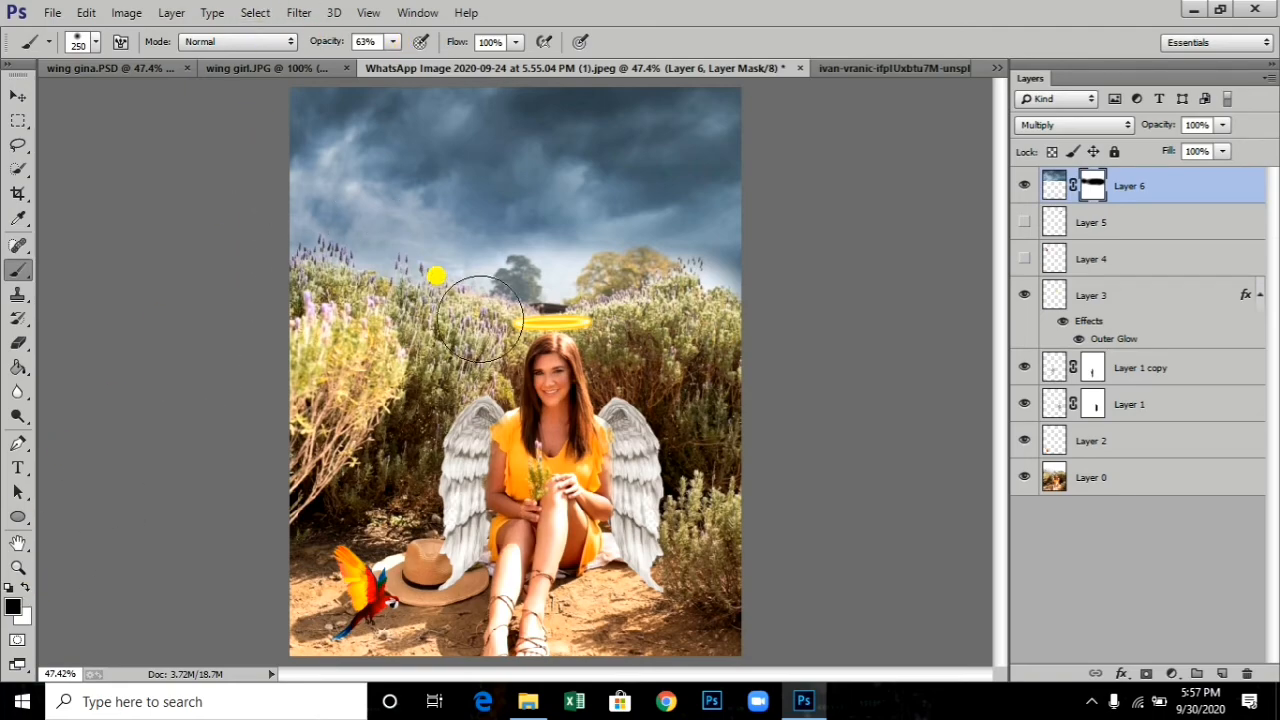
Step: Restore clouds in the sky around the horizon trees by painting white on Layer 6's mask with a 125 px brush
click(25, 586)
key(bracketleft)
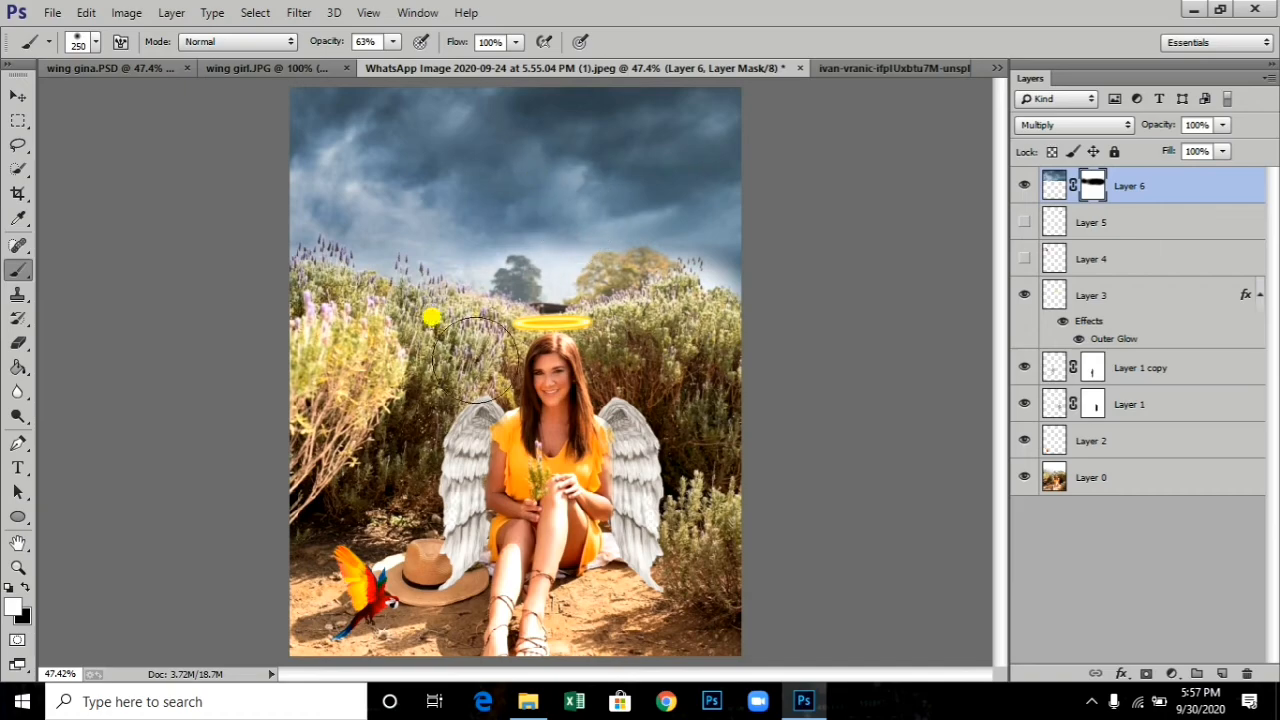
key(bracketleft)
key(bracketleft)
key(bracketleft)
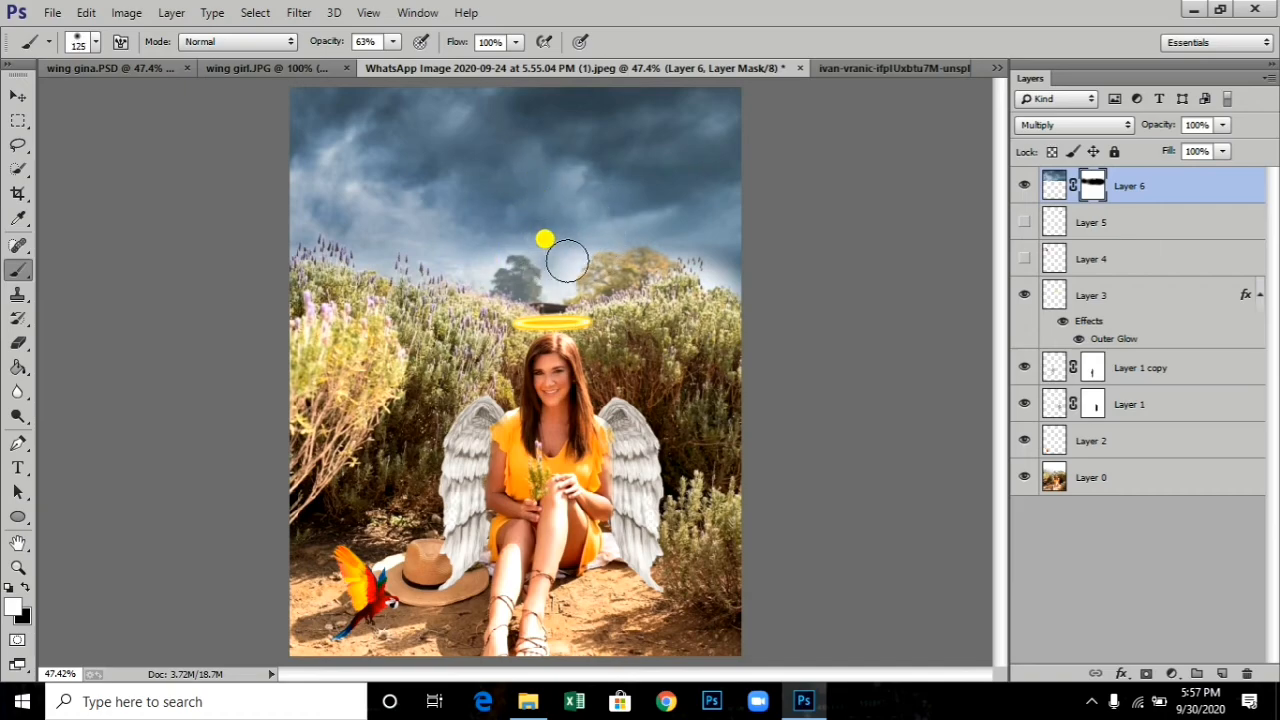
drag(553, 282, 489, 264)
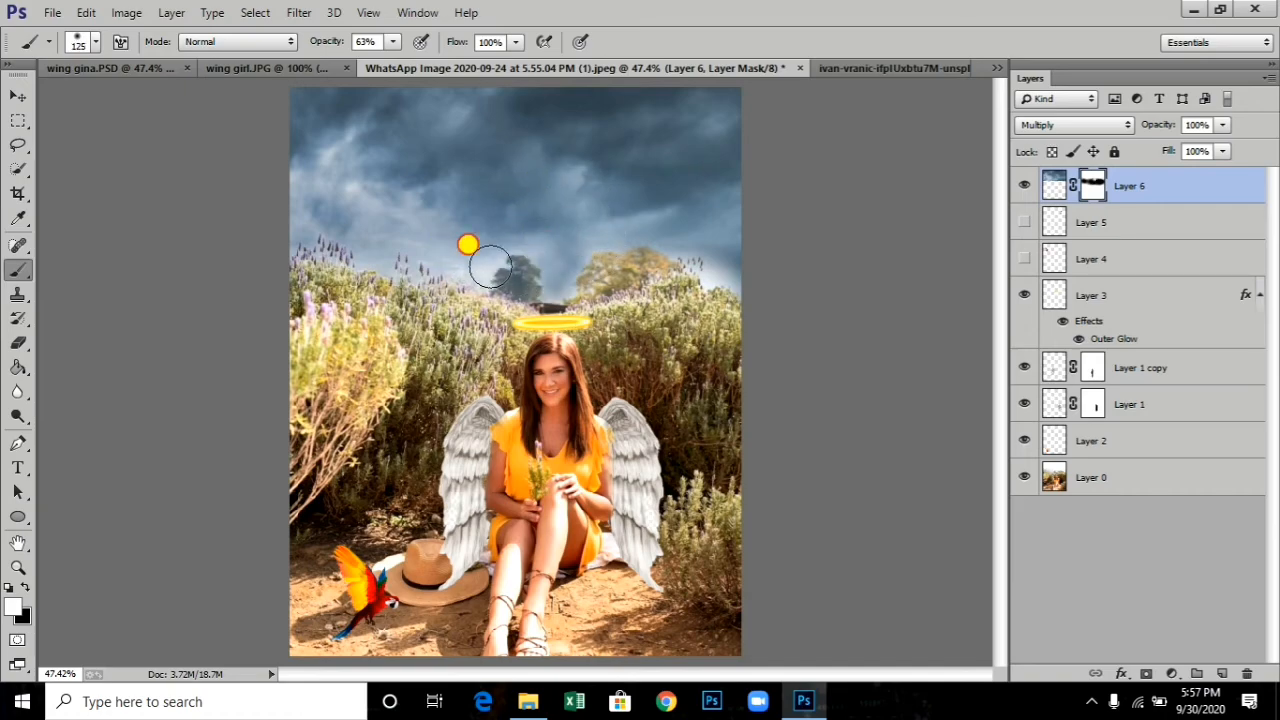
key(v)
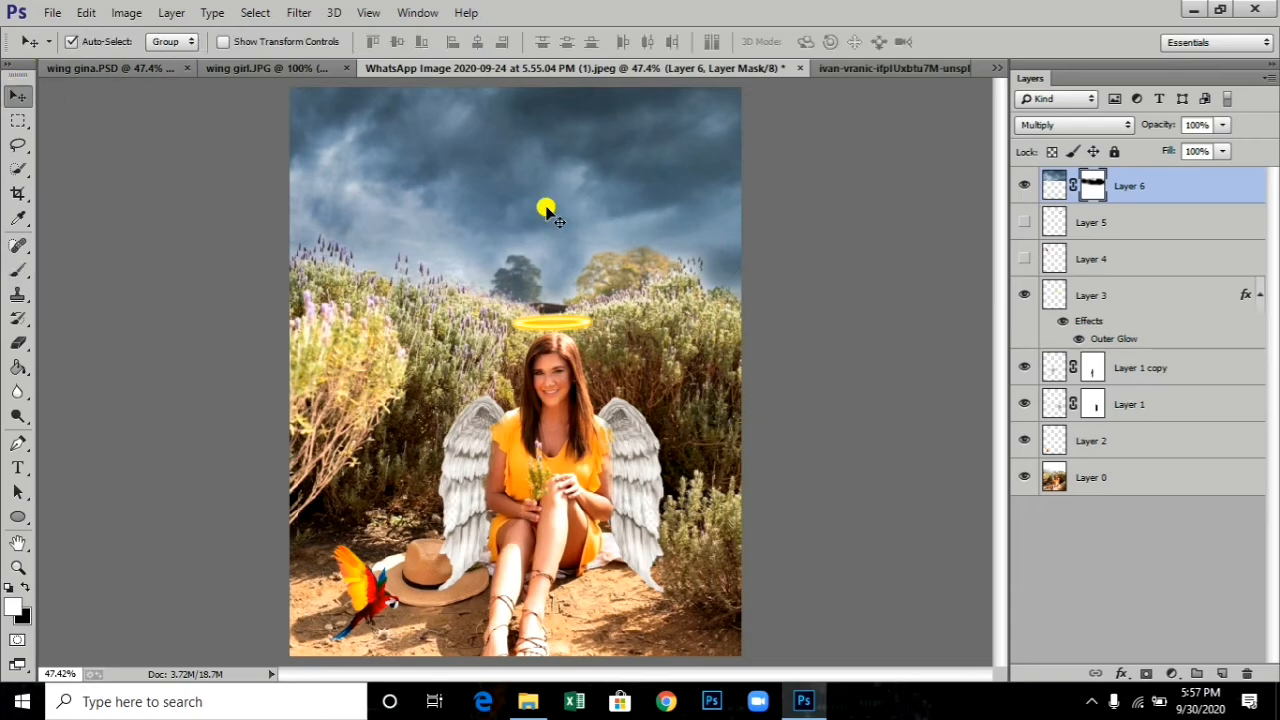
Step: Paint black on Layer 6's mask over the bush edge and small dark tree behind the halo
click(28, 588)
click(18, 270)
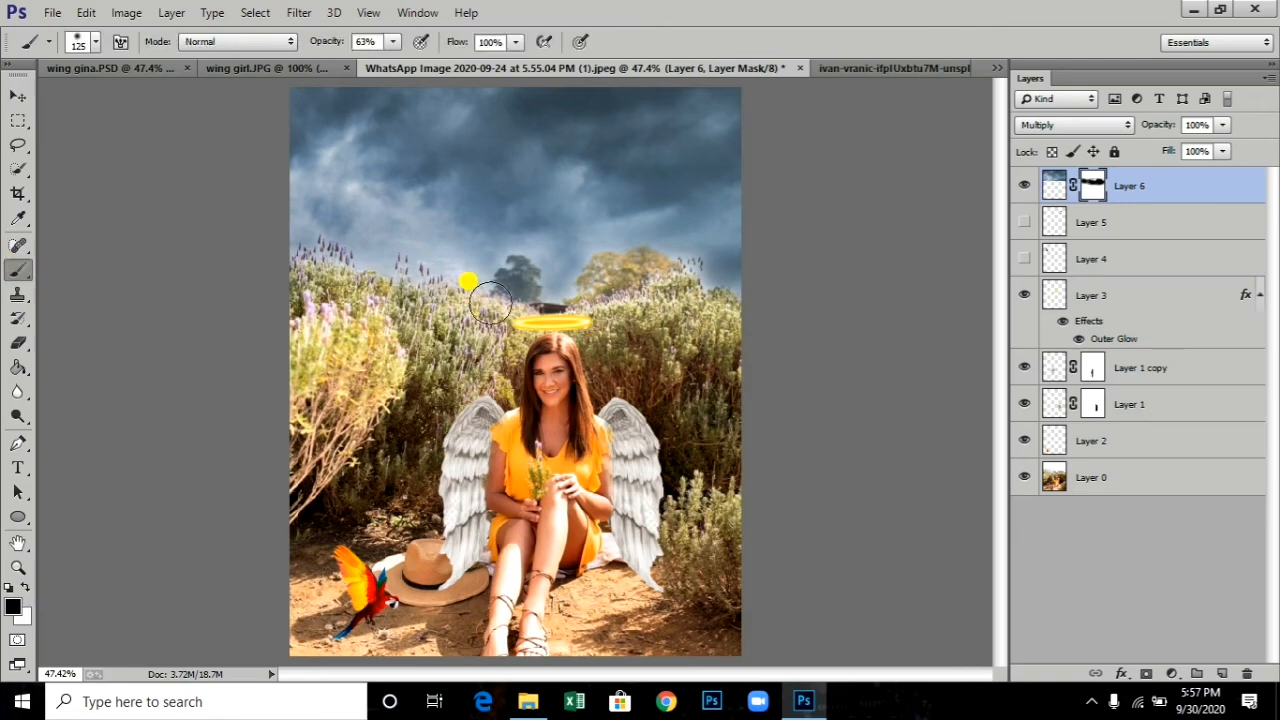
drag(490, 300, 517, 285)
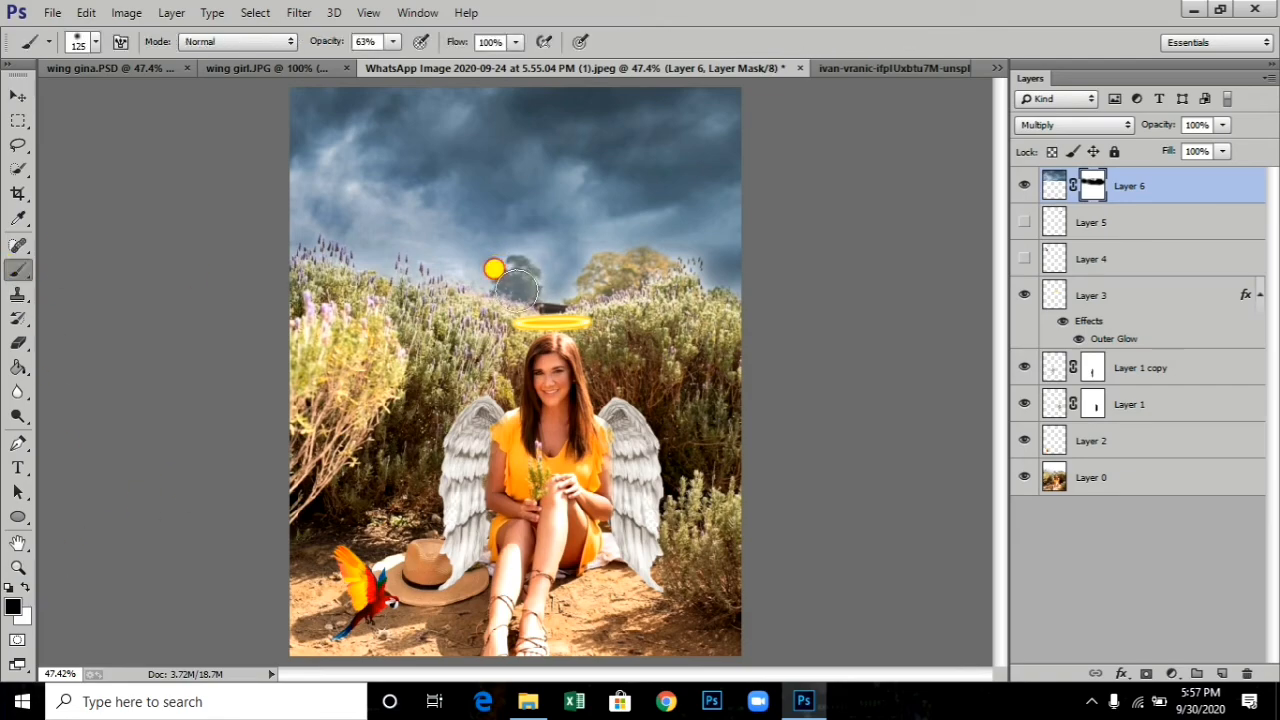
click(30, 100)
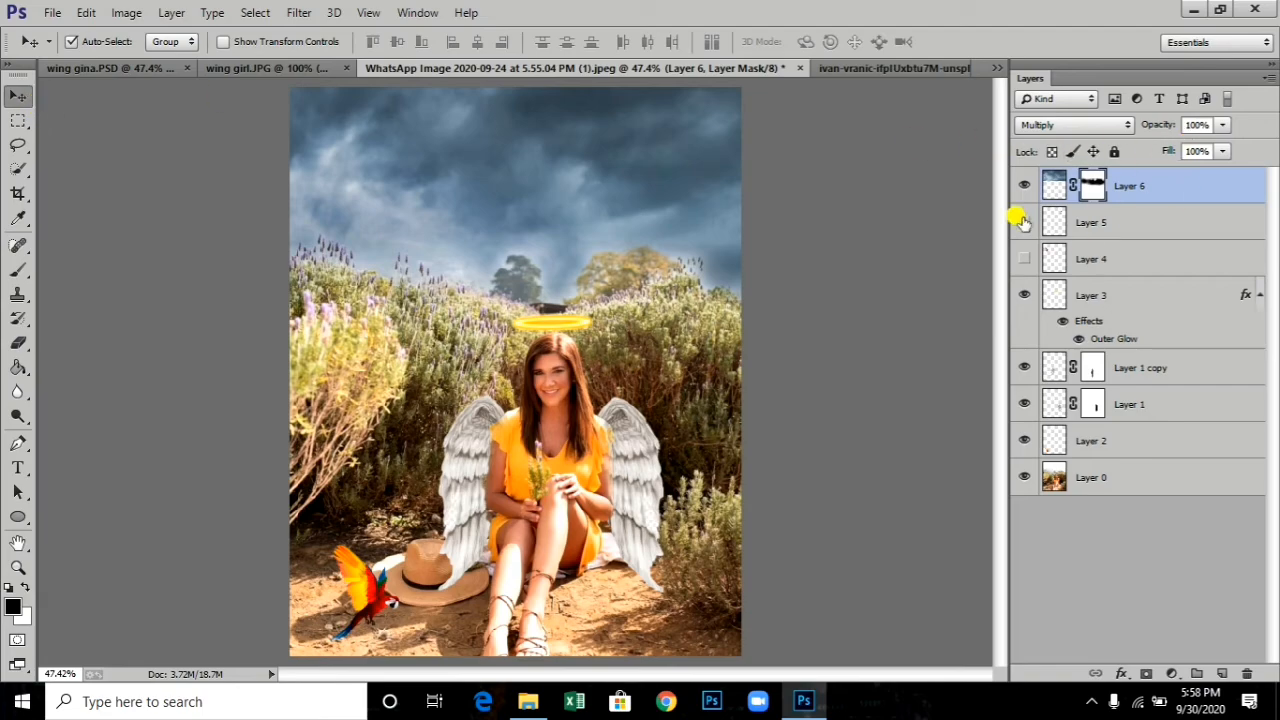
Step: Set the opacity of the cloud layer, Layer 6, to 93%
click(1223, 126)
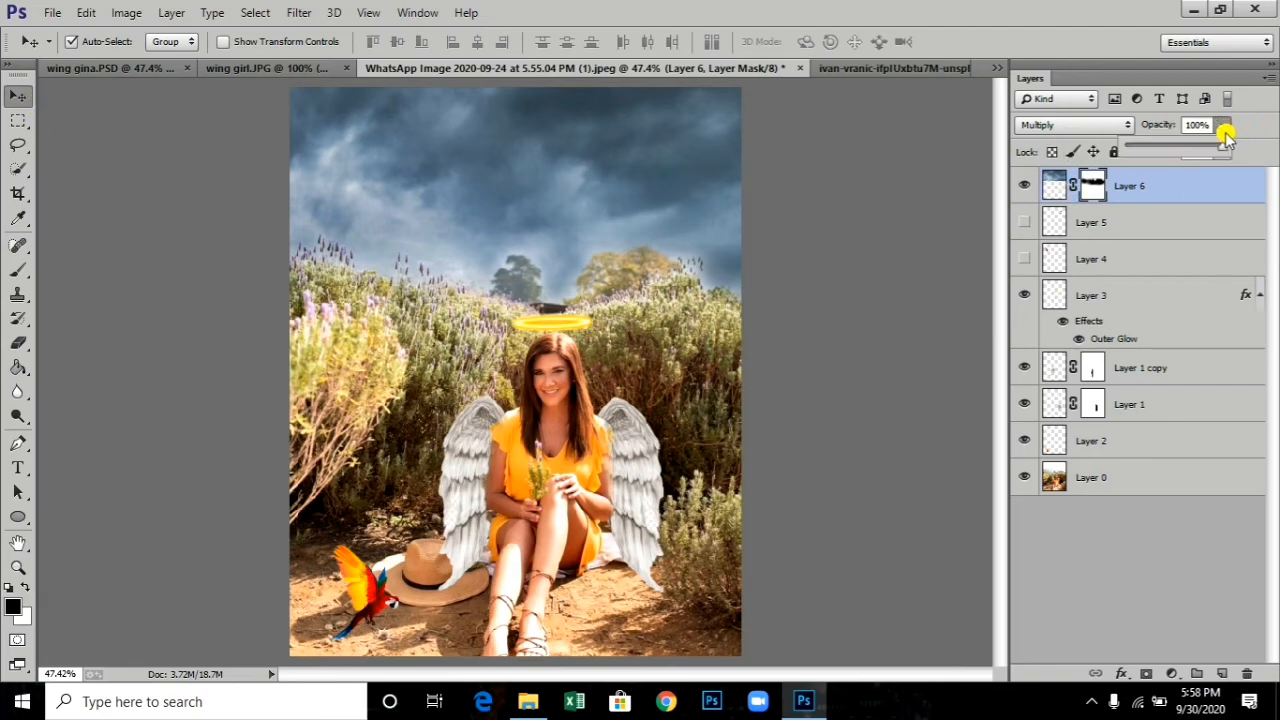
drag(1218, 146, 1221, 150)
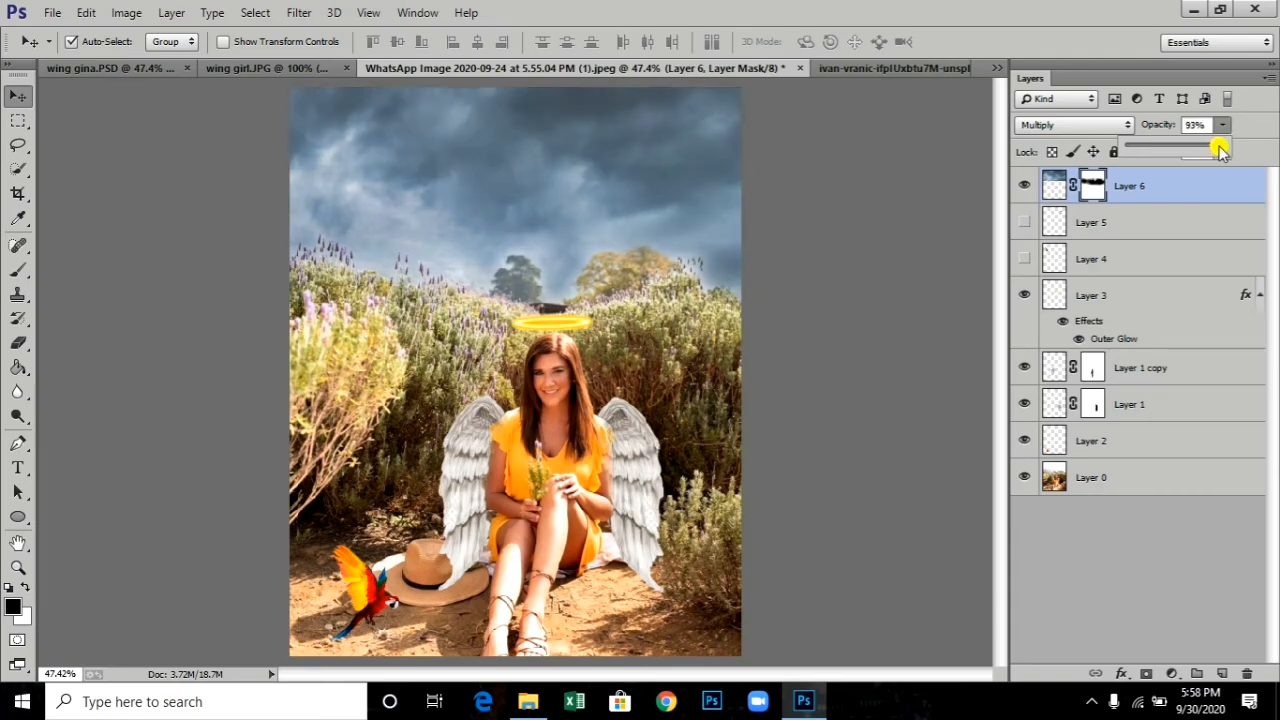
click(866, 232)
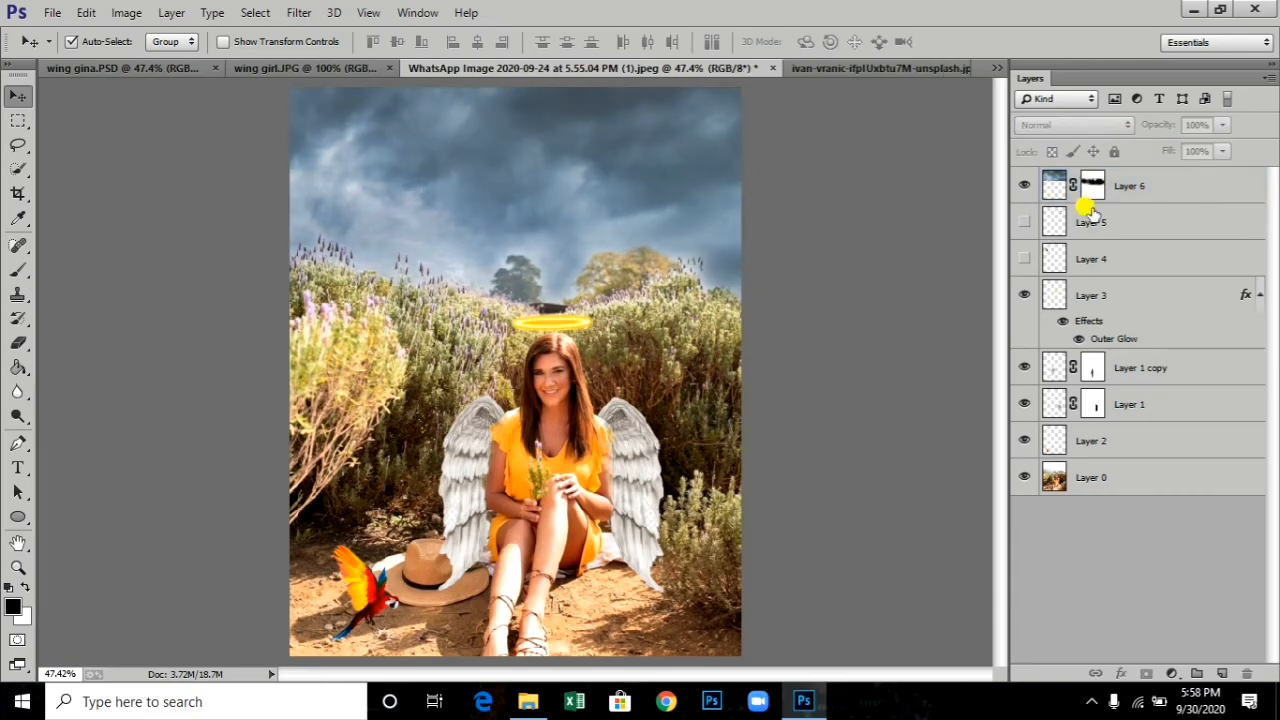
click(1170, 190)
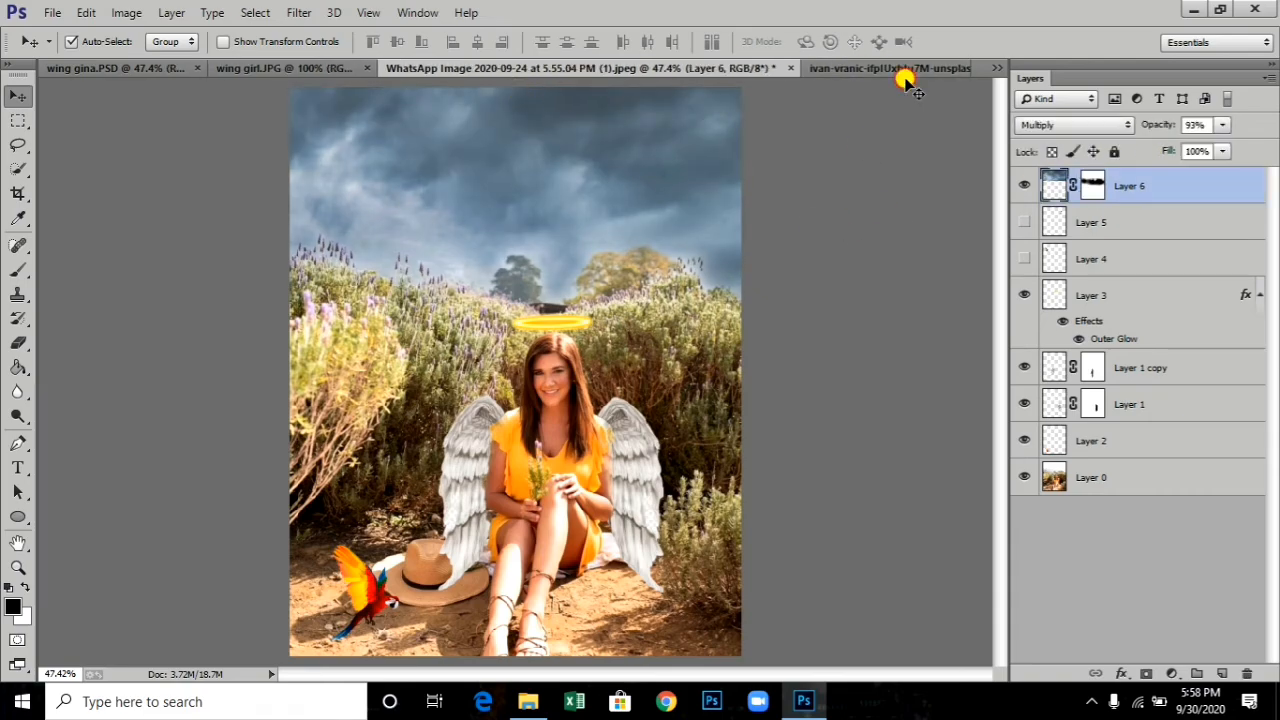
Step: Close the stormy-sky source photo and open lightning-brushes.jpg from the wings effect folder
click(916, 67)
key(ctrl+shift+Tab)
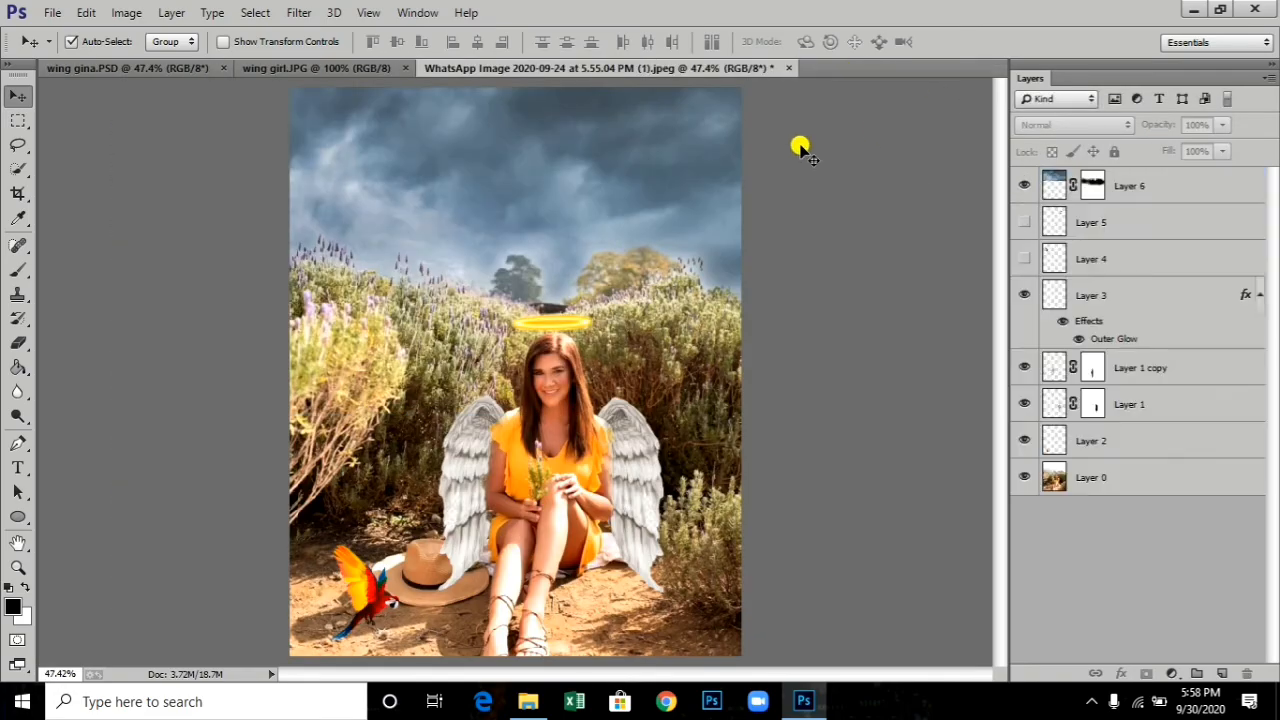
key(ctrl+o)
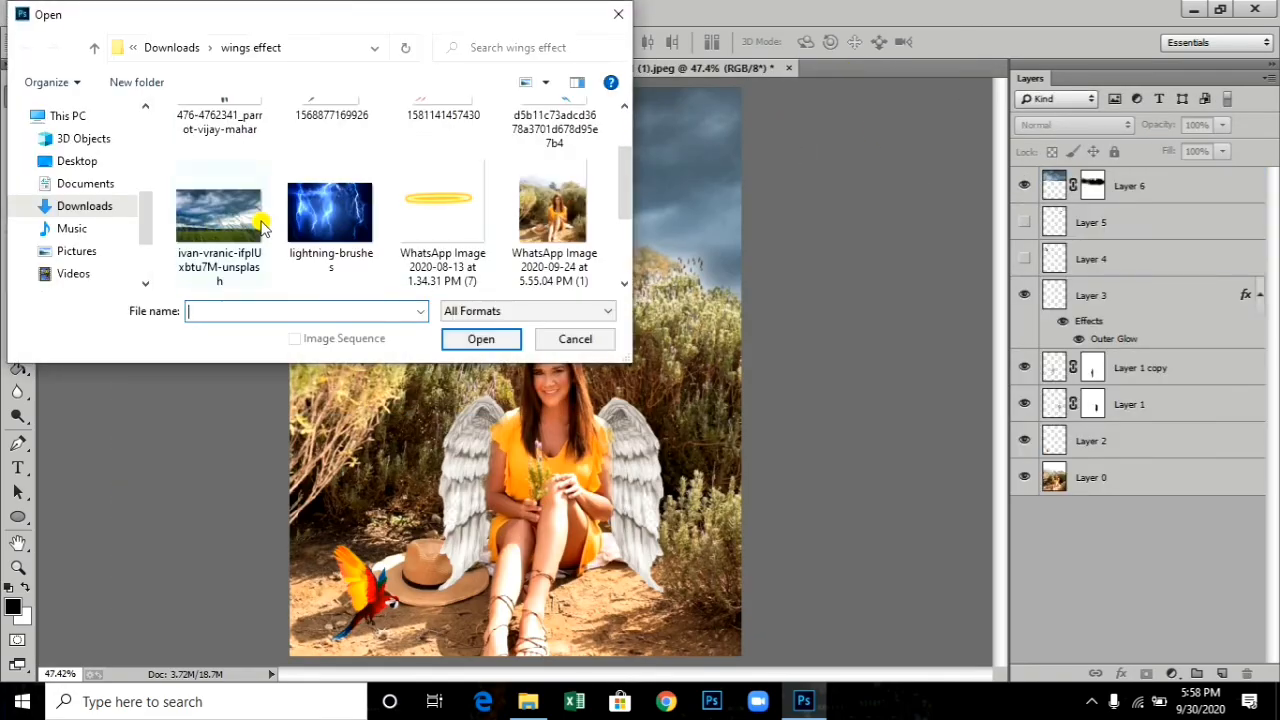
click(333, 212)
click(500, 344)
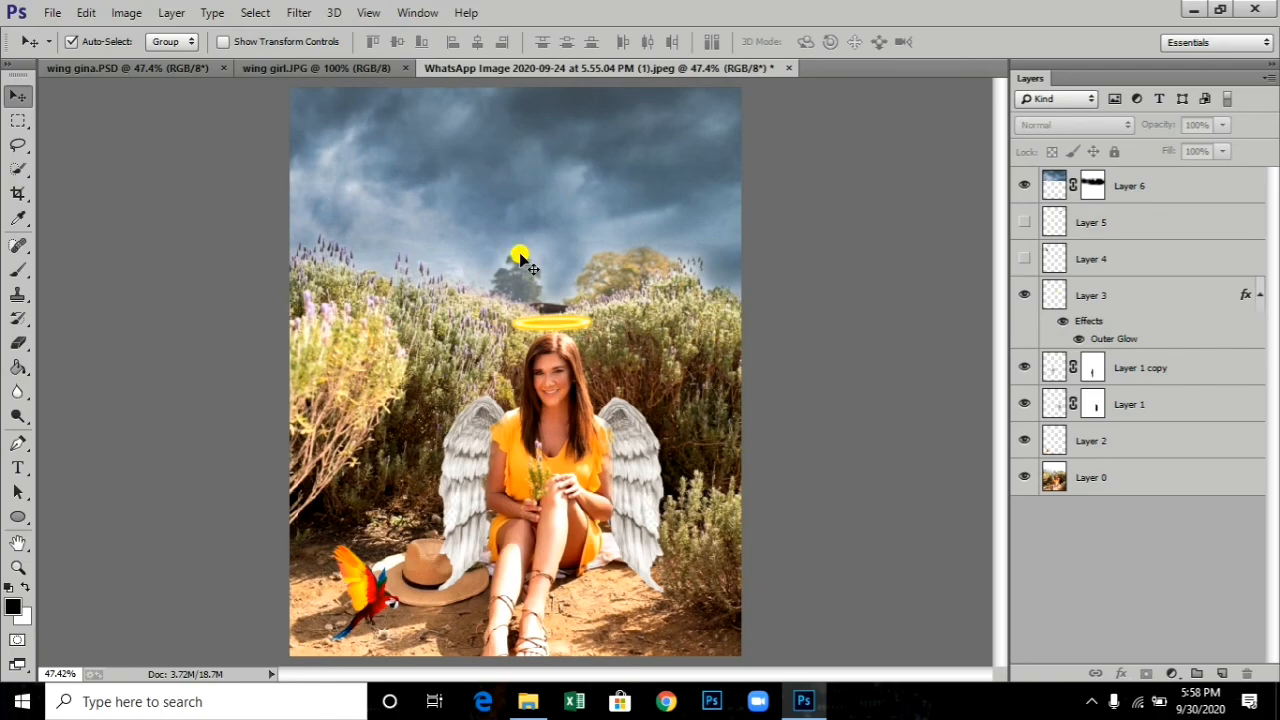
click(737, 365)
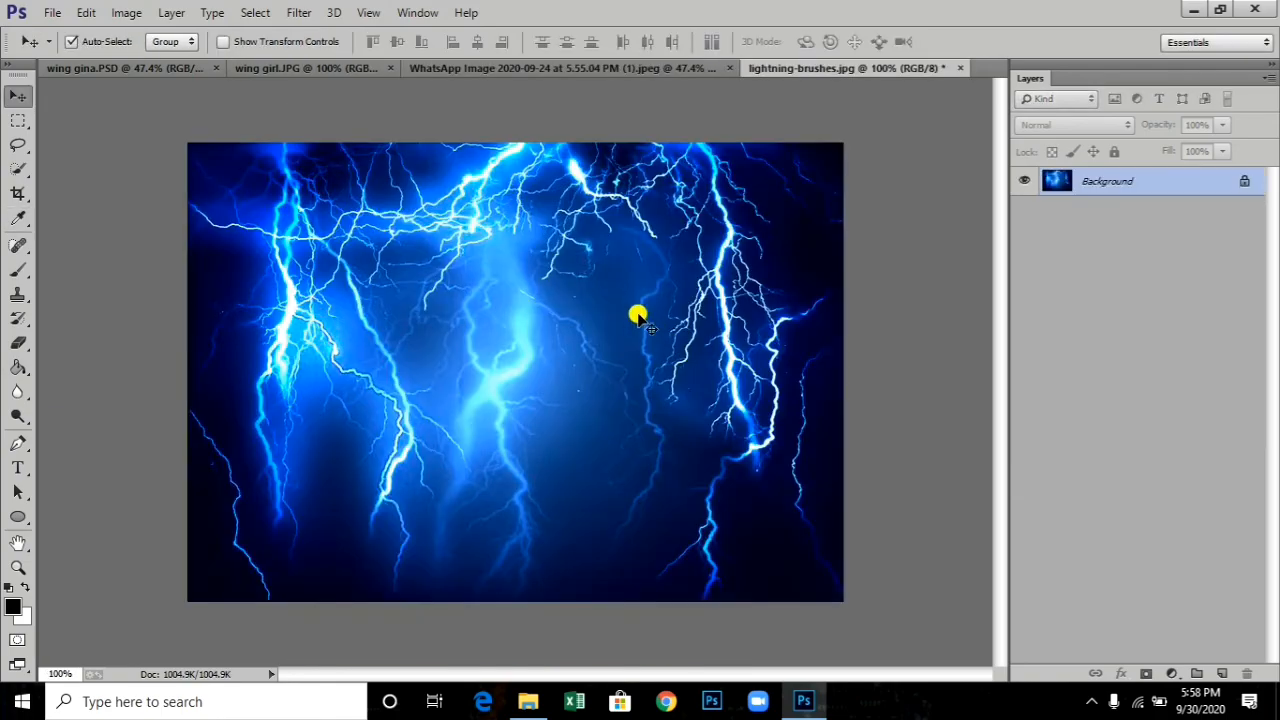
Step: Copy the lightning image into the composite as a new top layer, placed against the photo's upper-left corner
drag(677, 423, 490, 192)
click(697, 363)
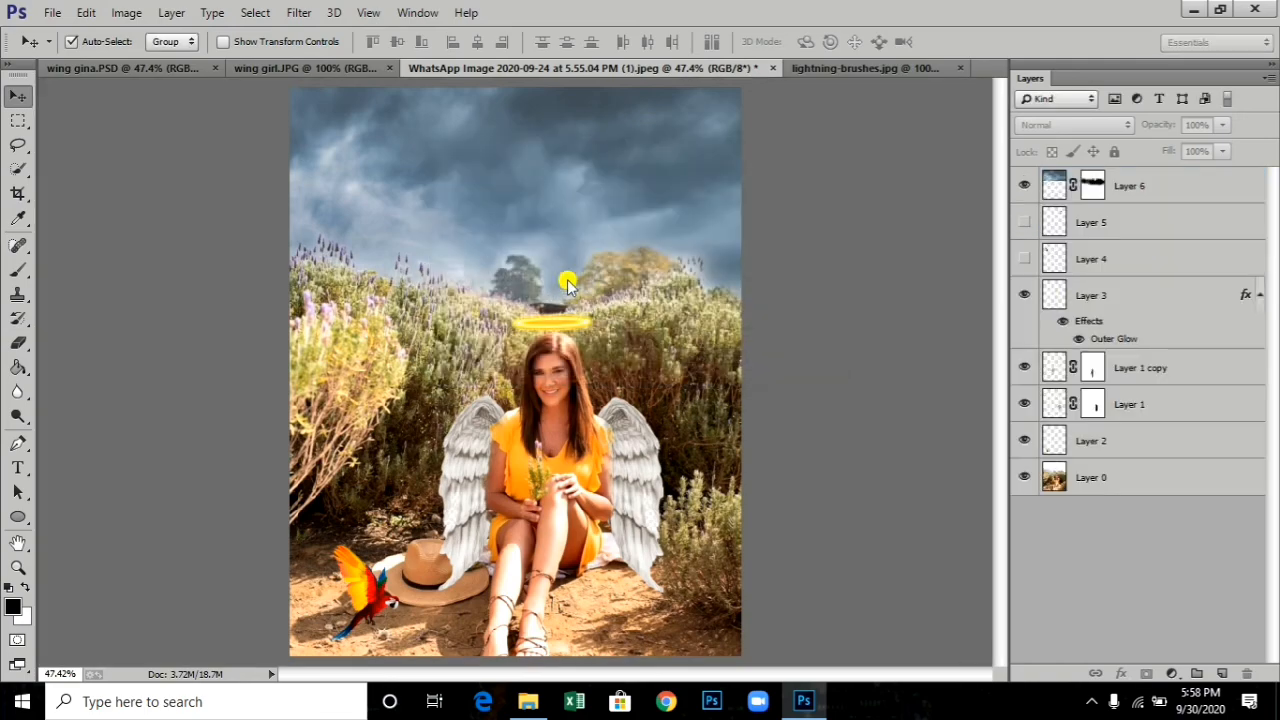
drag(531, 234, 563, 257)
Step: Stretch the lightning layer to about 151.86% width and reduce its height so it ends just above the halo
key(ctrl+t)
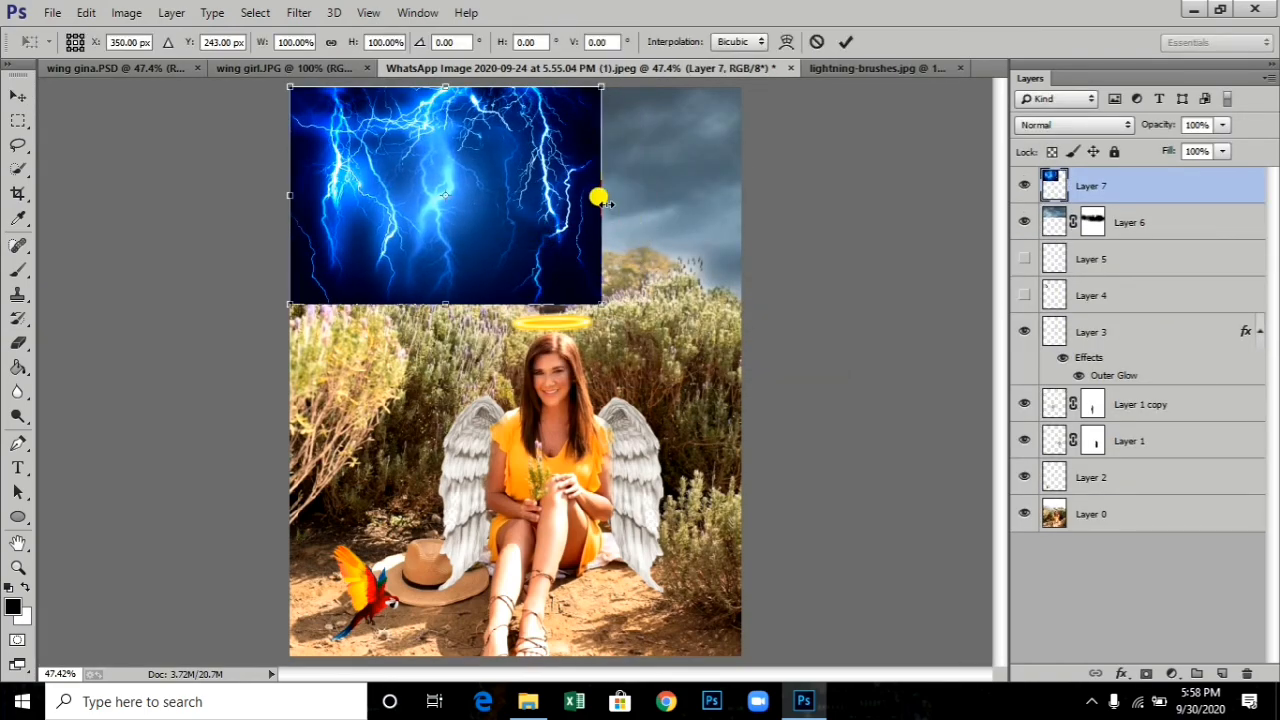
drag(600, 197, 762, 197)
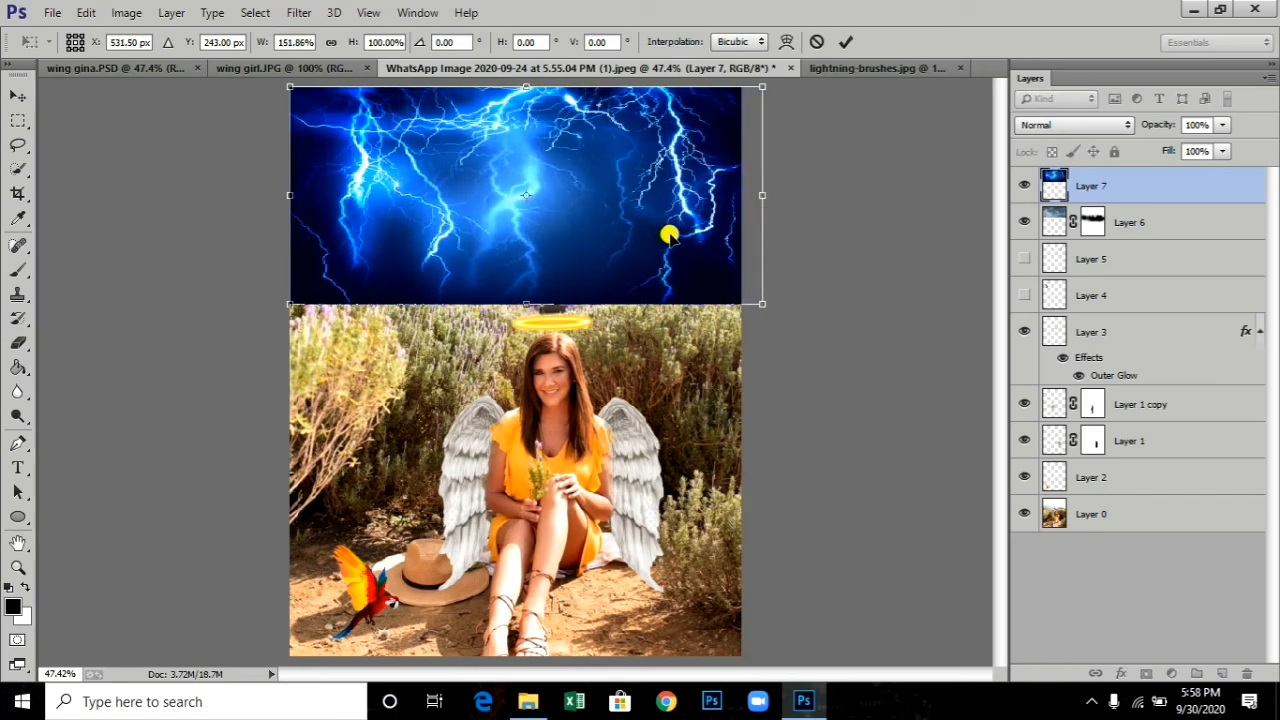
mouse_move(520, 299)
mouse_down()
mouse_move(531, 222)
mouse_move(540, 284)
mouse_up()
key(Return)
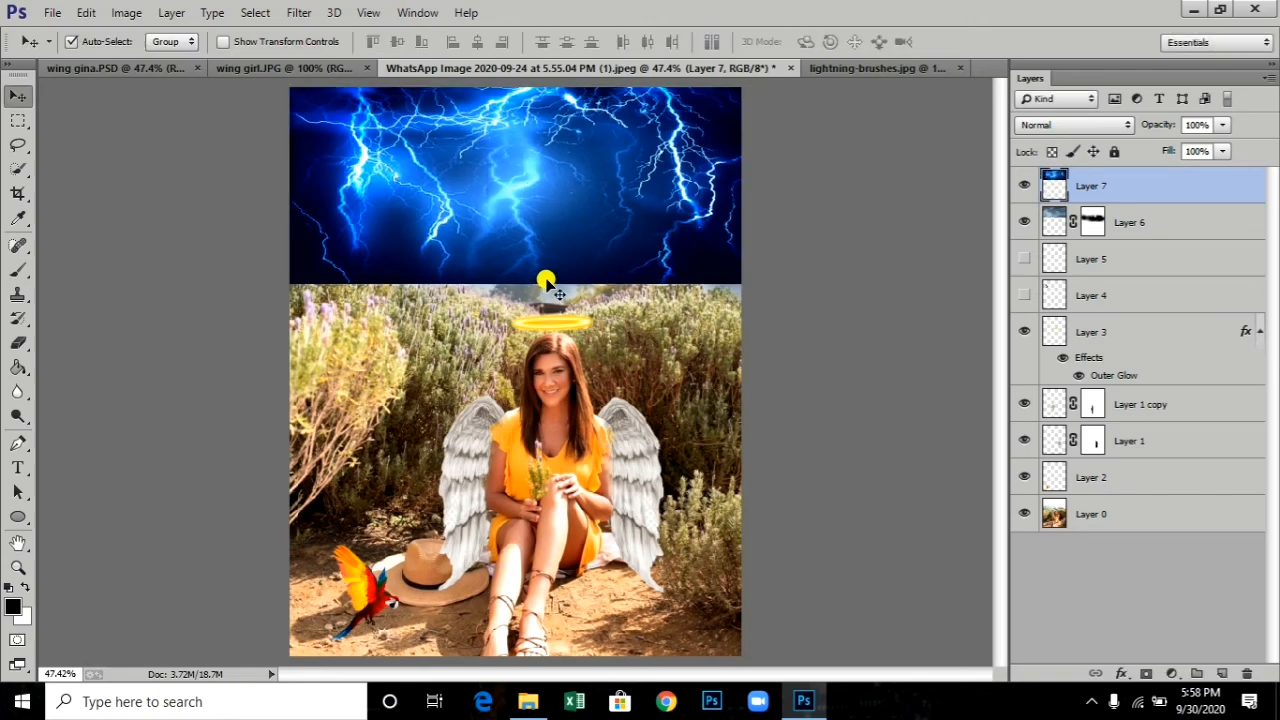
Step: Nudge the lightning layer slightly to the left across the sky
key(Left)
key(Left)
key(Left)
key(Left)
key(Left)
key(Left)
key(Left)
key(Left)
key(Left)
key(Left)
key(Left)
key(Left)
key(Left)
key(Left)
key(Left)
key(Left)
key(Left)
key(Left)
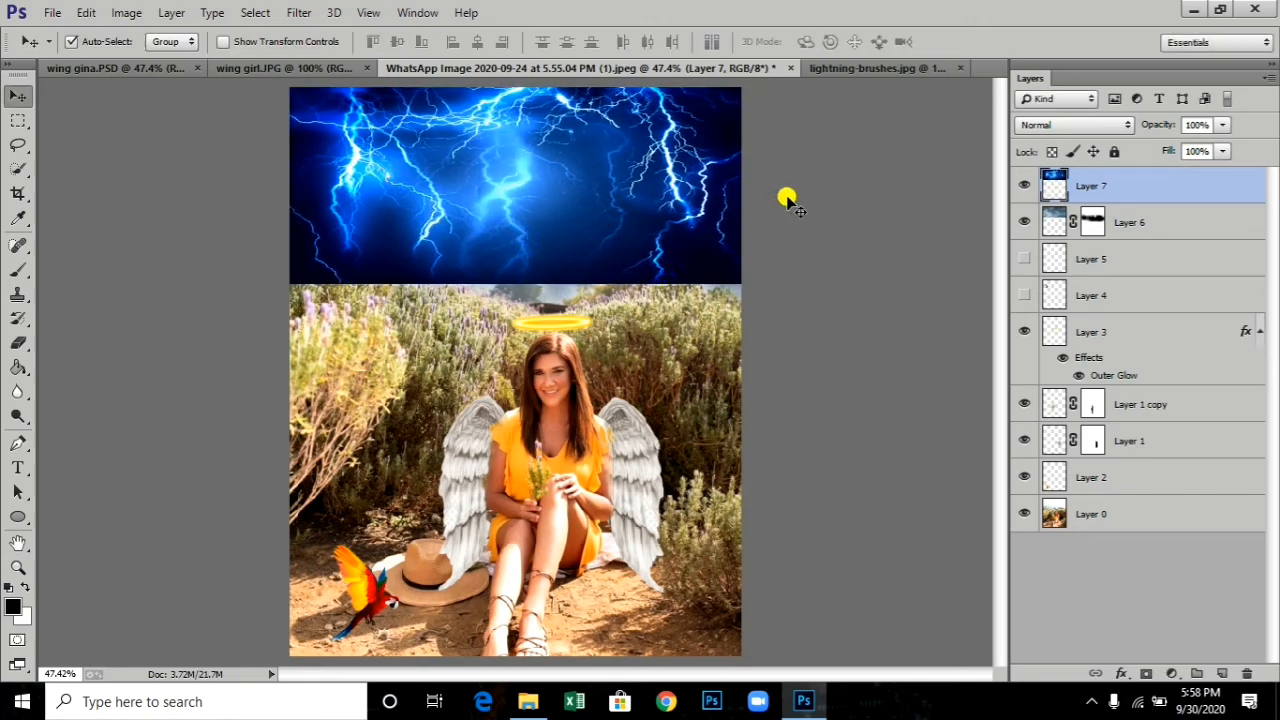
Step: Change the lightning layer's blend mode to Lighten so it merges with the stormy sky
click(1095, 128)
click(1089, 149)
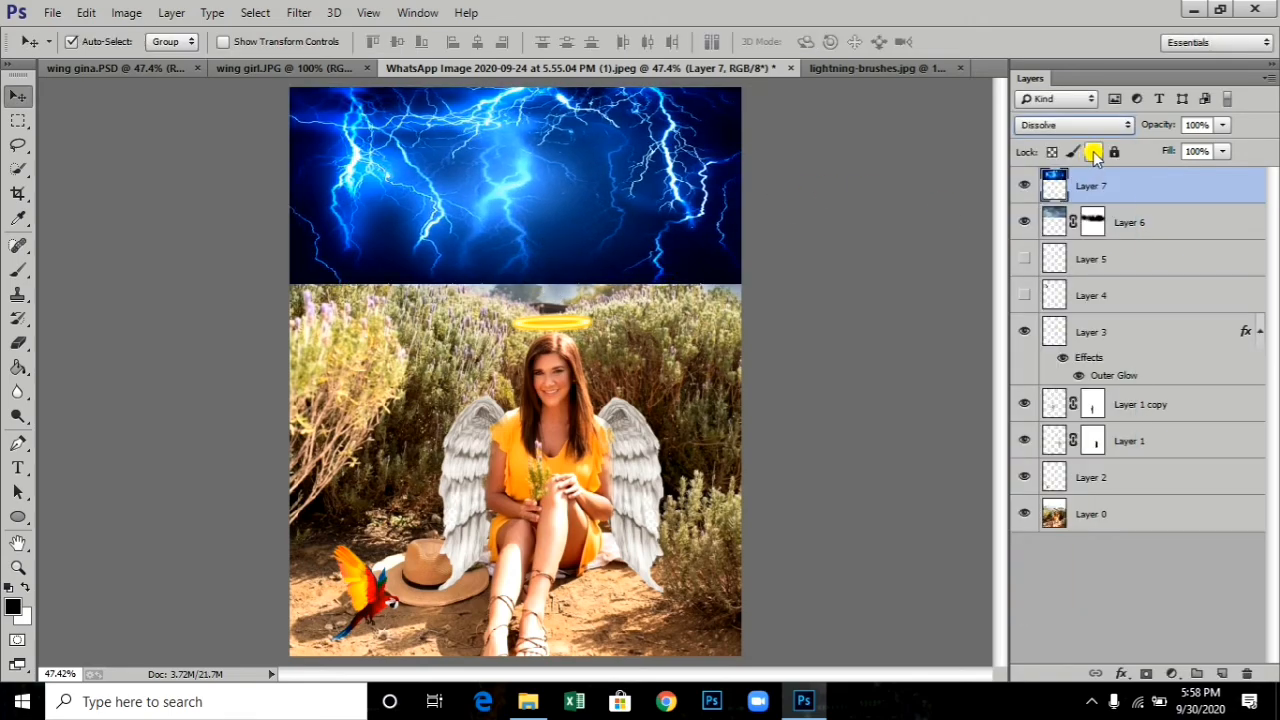
key(Down)
key(Down)
key(Down)
key(Down)
key(Down)
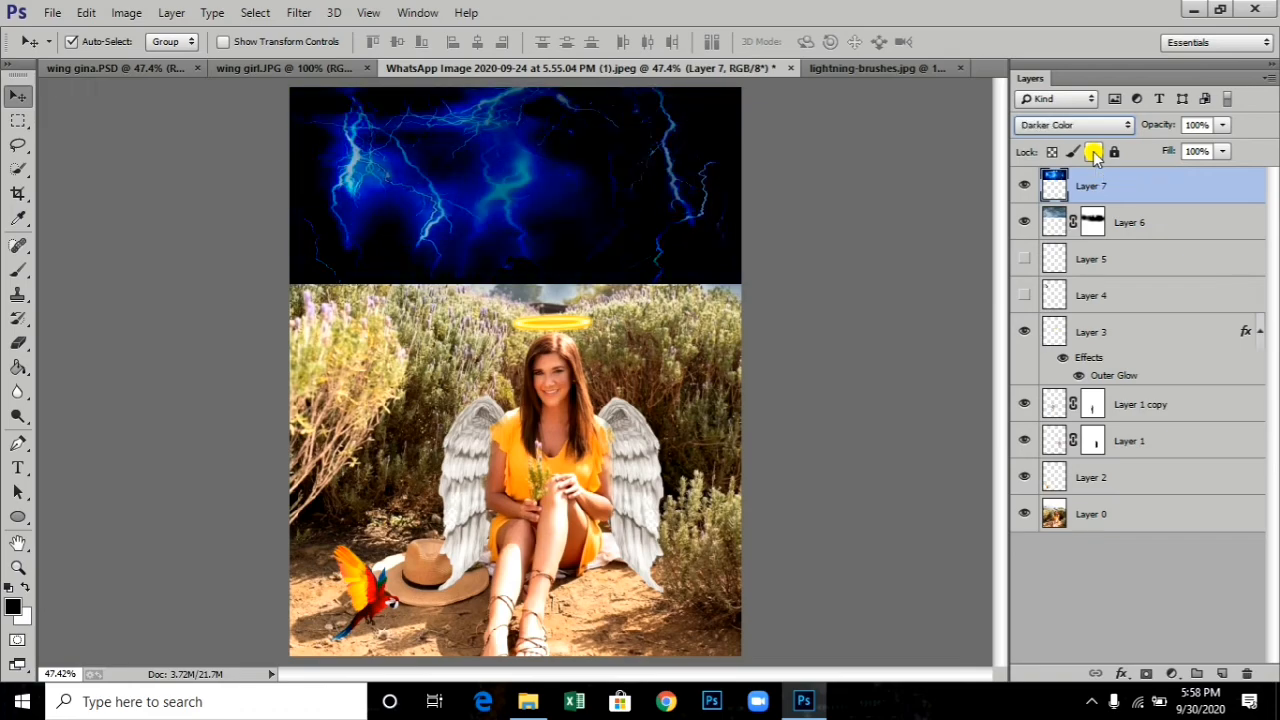
key(Down)
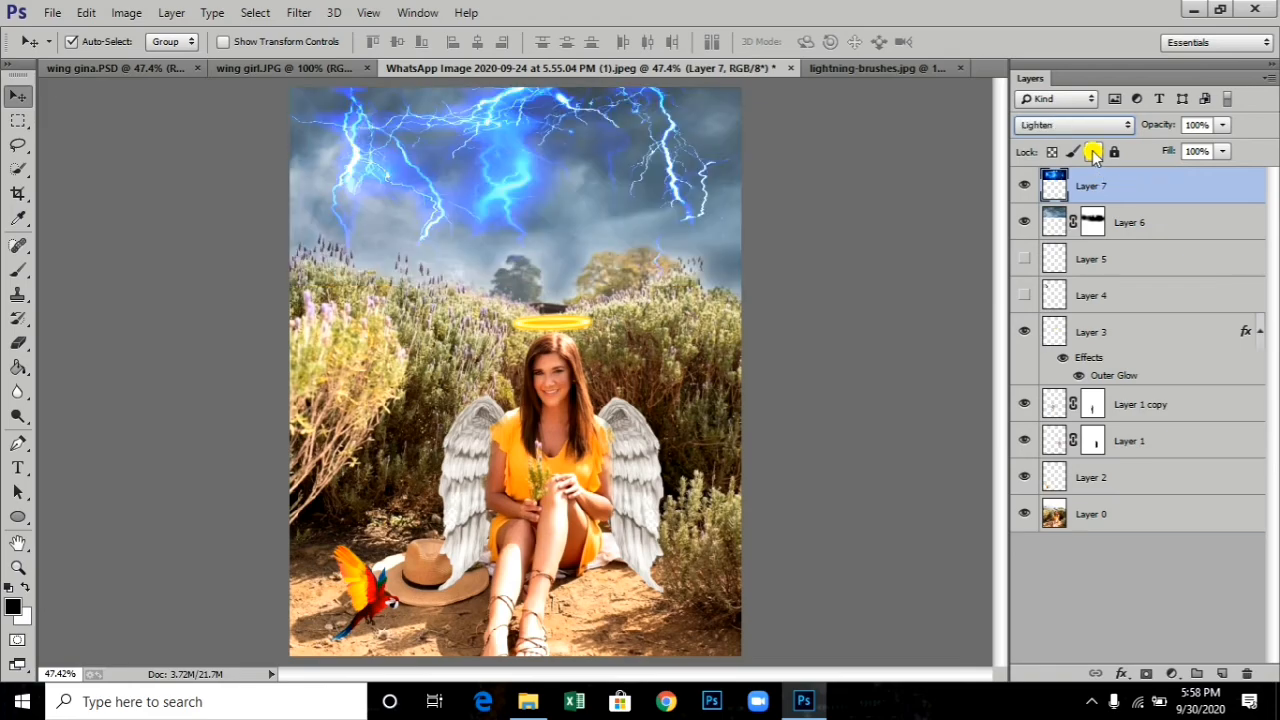
Step: Reduce the lightning layer's opacity to 34%
click(1223, 126)
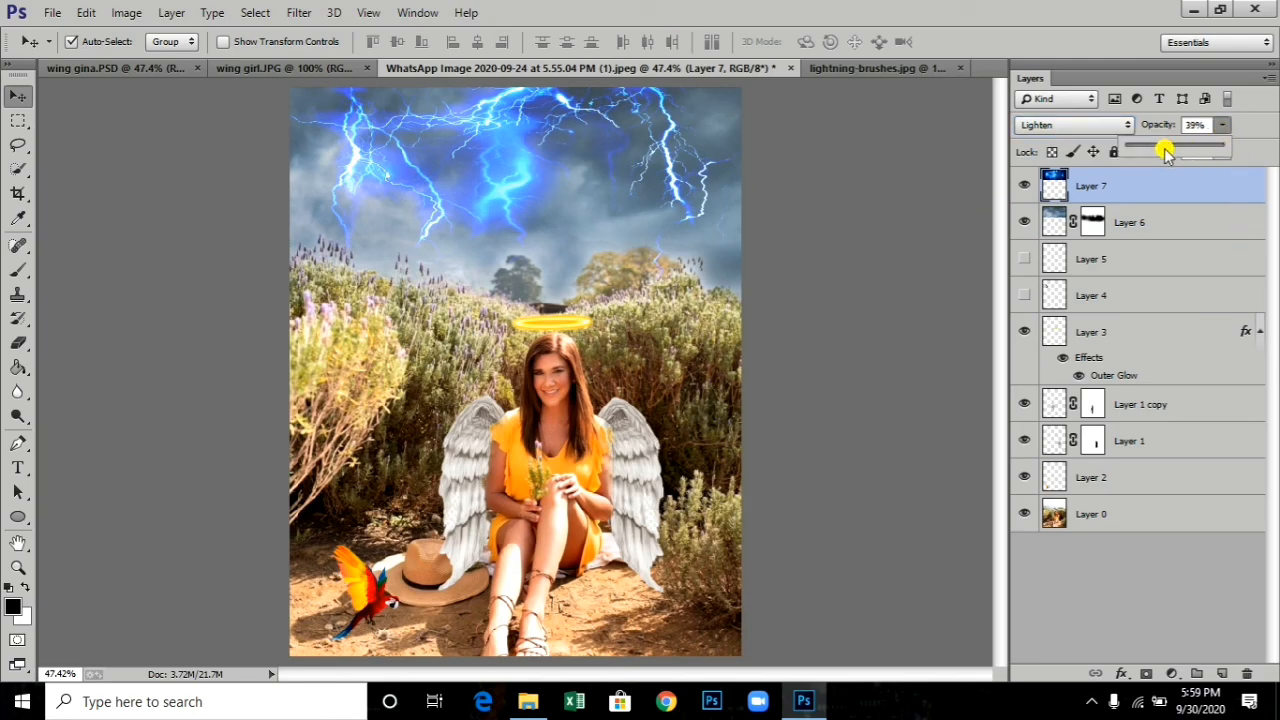
drag(1166, 150, 1147, 146)
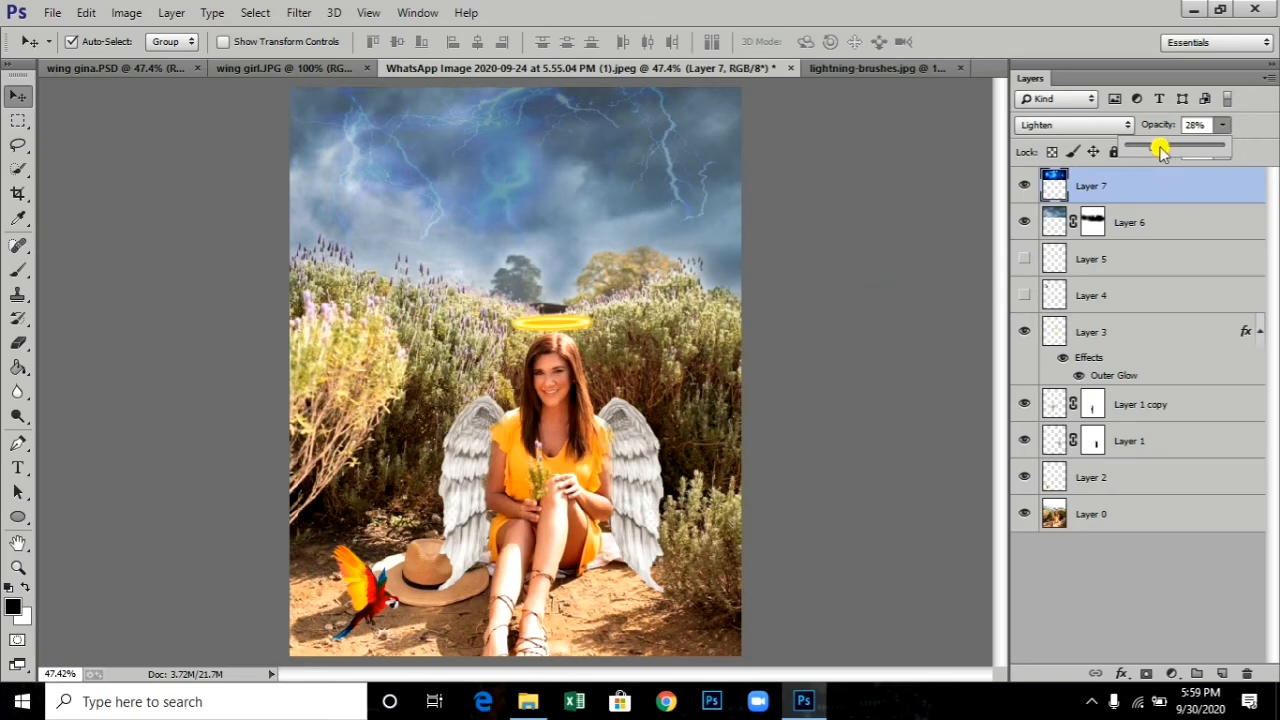
click(855, 241)
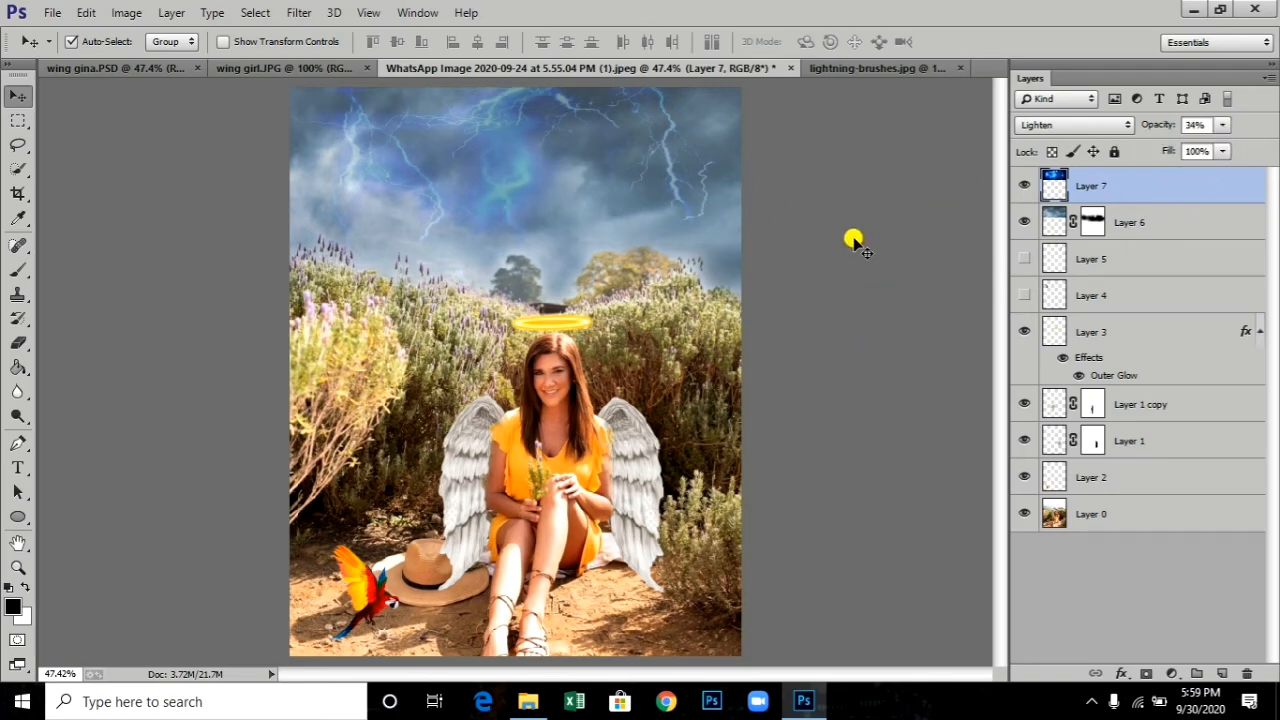
click(108, 291)
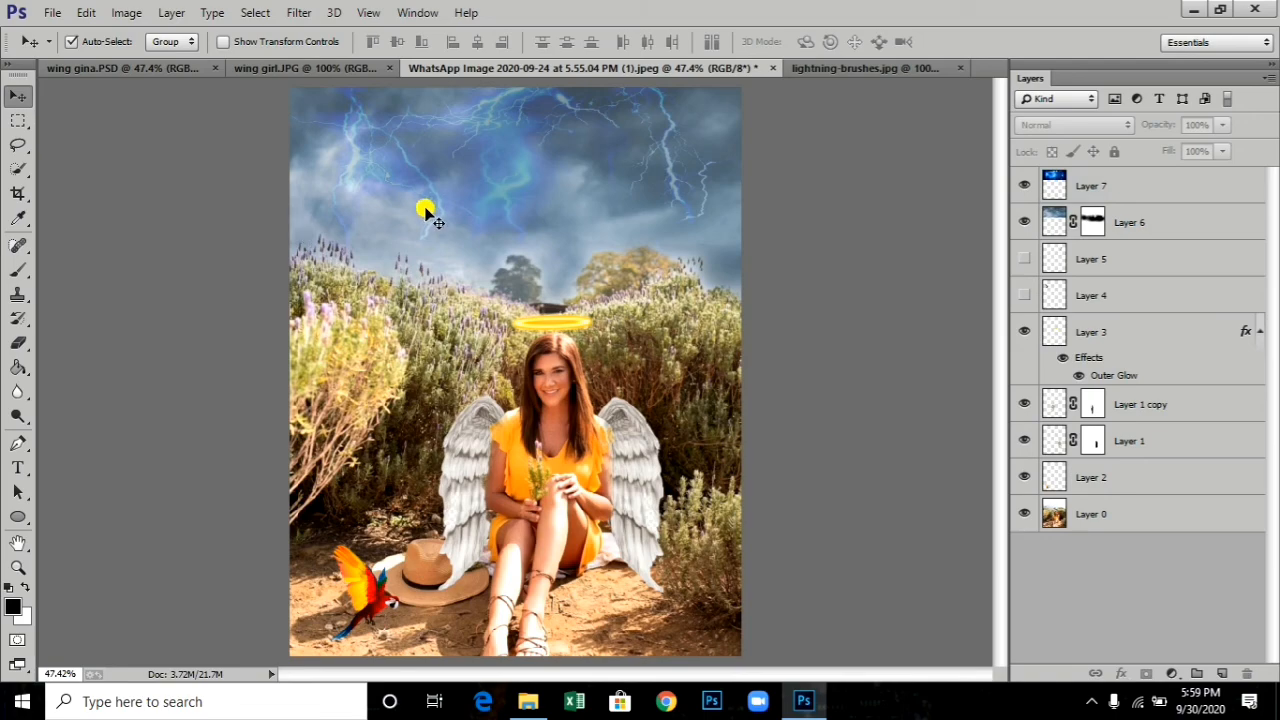
Step: Widen the lightning layer past both sides of the photo to about 123.61% and extend its upper edge beyond the canvas
click(1085, 188)
key(ctrl+t)
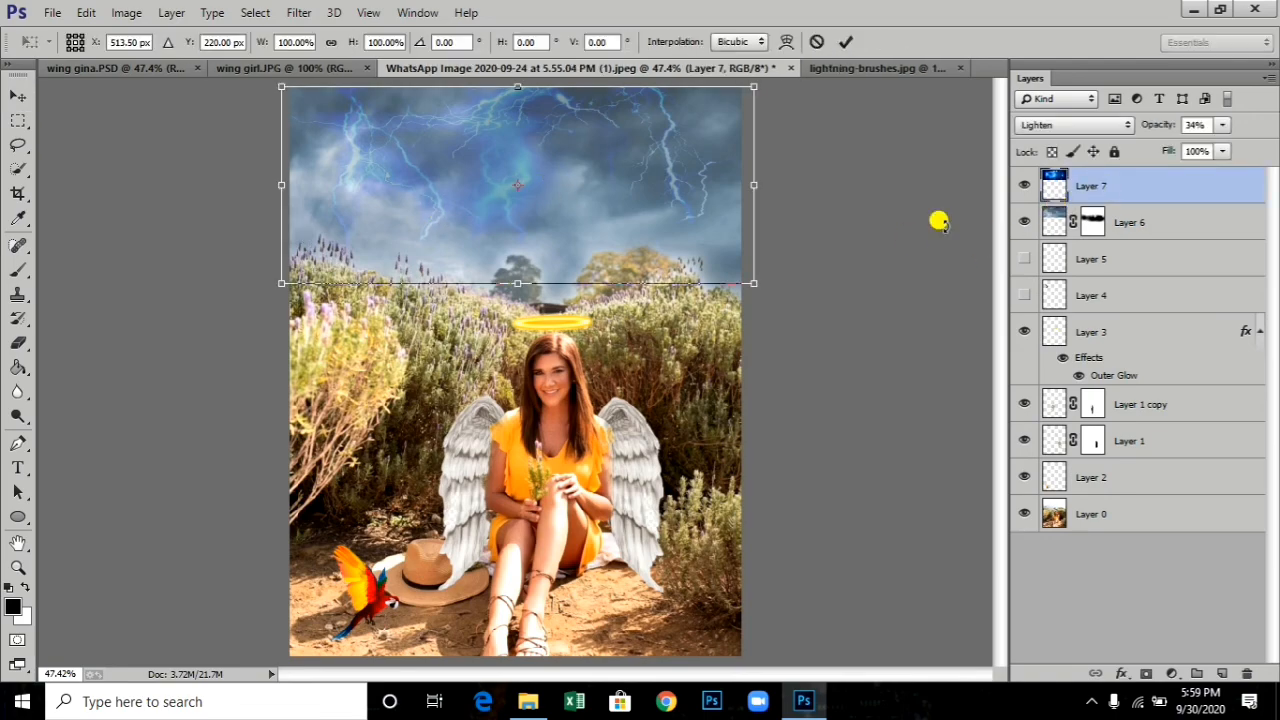
drag(749, 183, 820, 182)
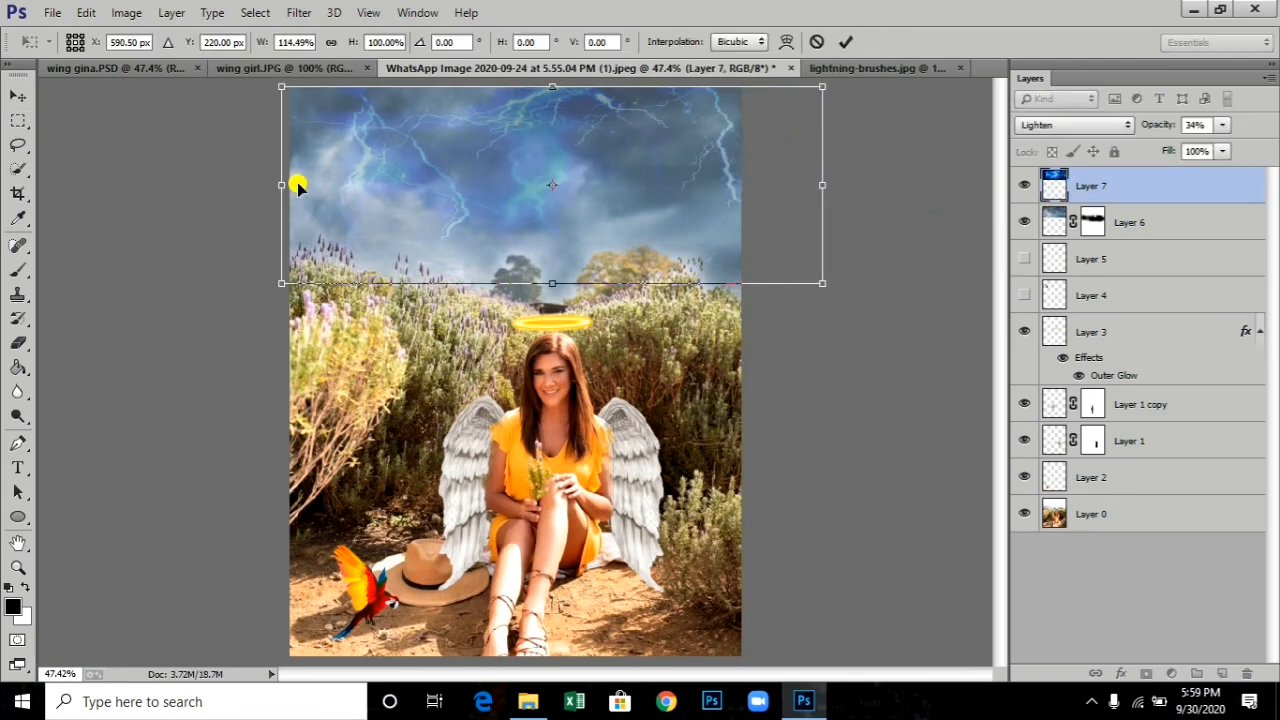
drag(283, 183, 224, 175)
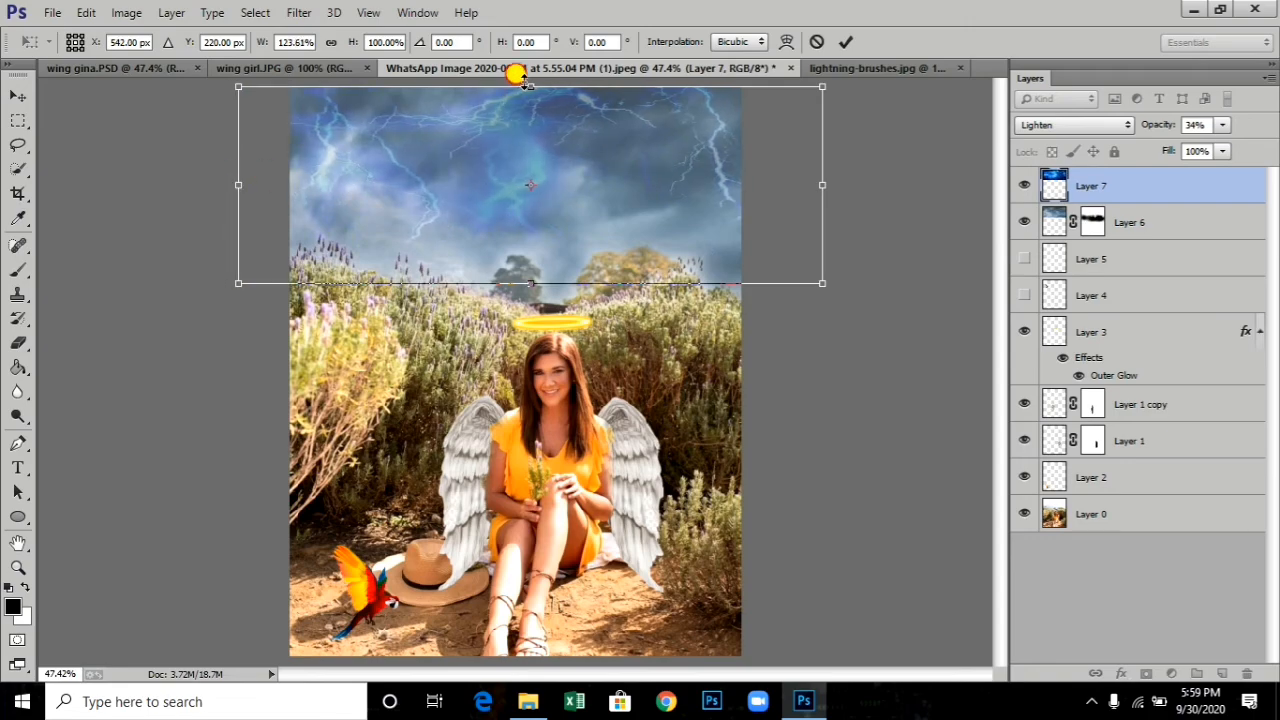
drag(526, 87, 520, 60)
key(Return)
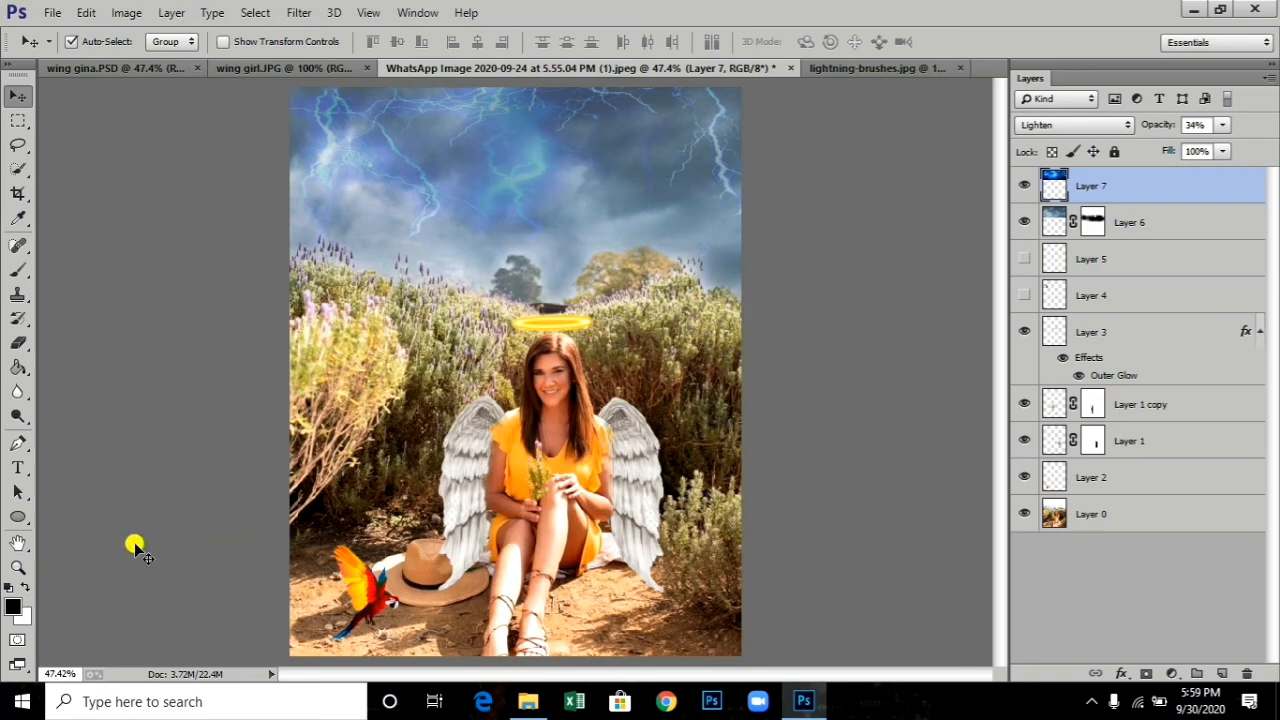
Step: Add a mask to the lightning layer and softly fade its bolts with a large black brush at 23% opacity
click(1145, 672)
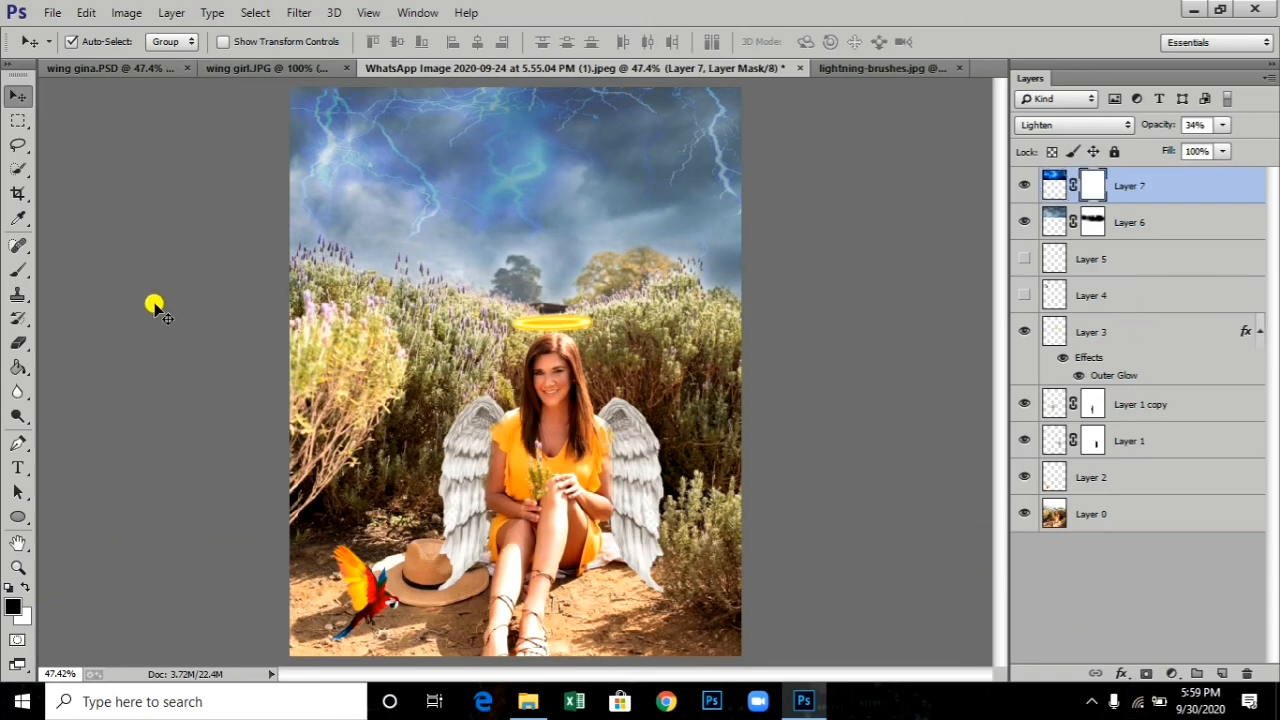
click(18, 270)
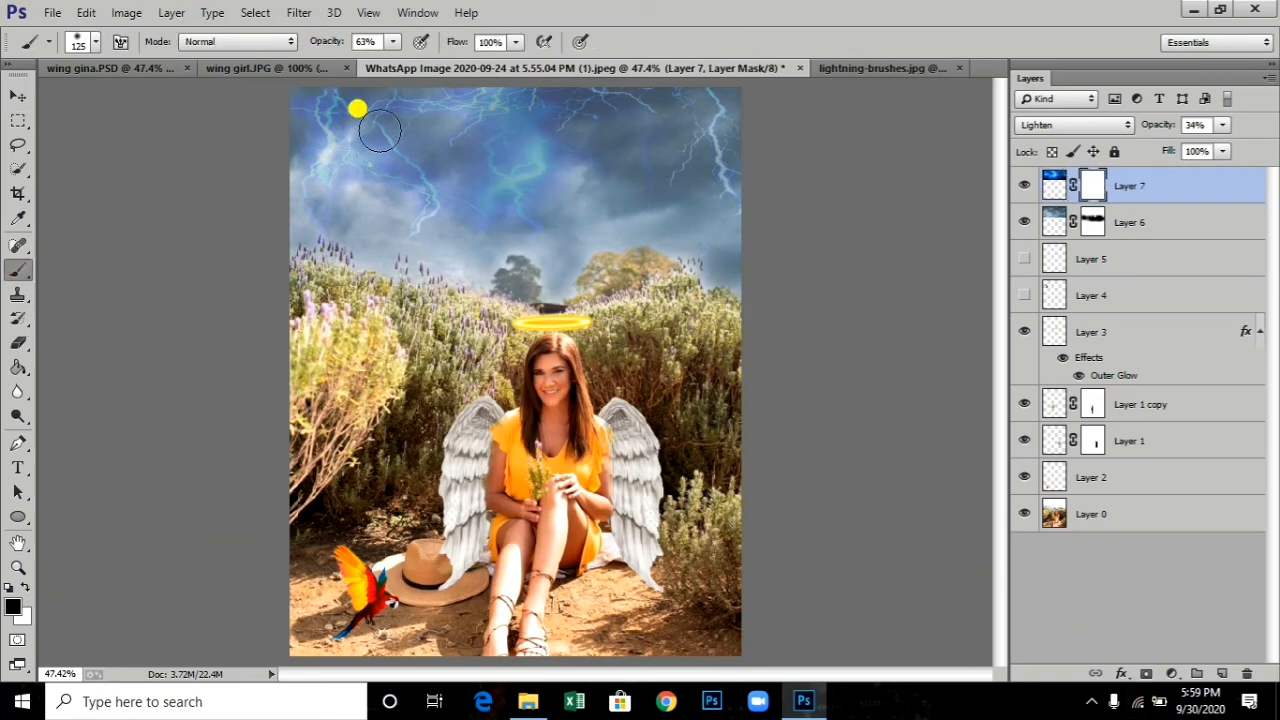
click(395, 44)
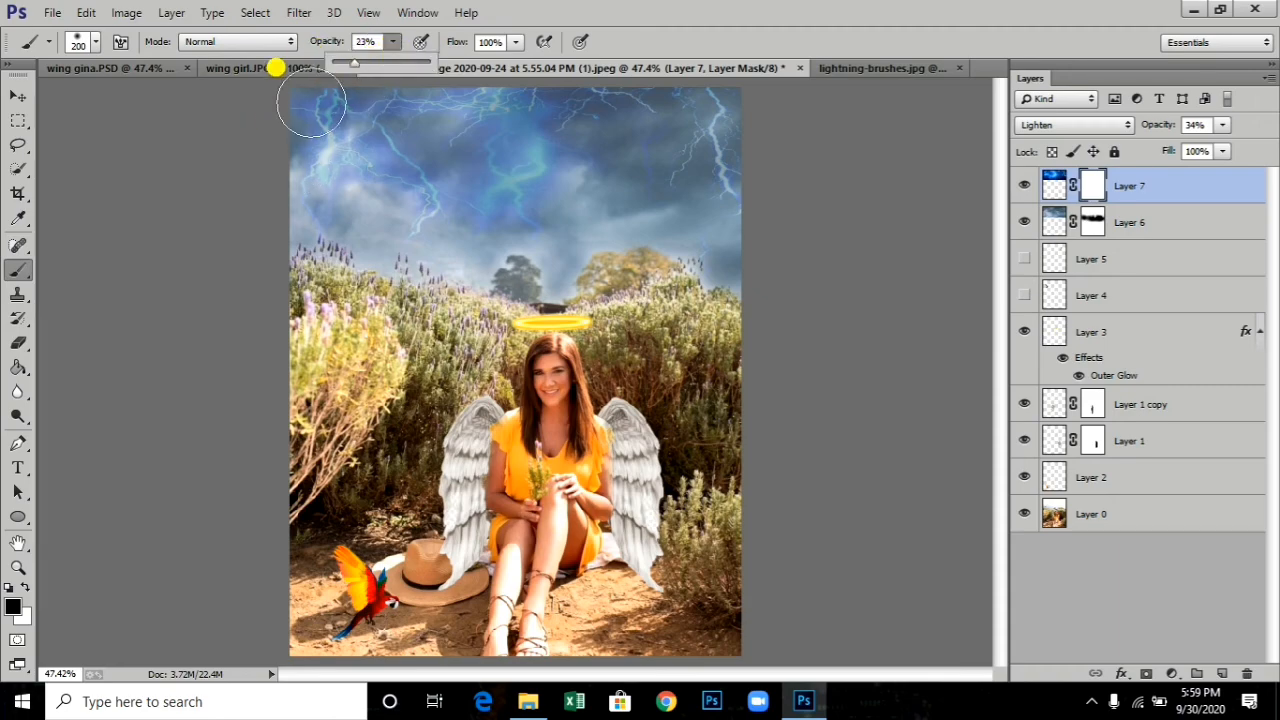
click(318, 103)
key(bracketright)
key(bracketright)
mouse_move(435, 120)
mouse_down()
mouse_move(687, 130)
mouse_move(722, 157)
mouse_move(466, 228)
mouse_move(407, 228)
mouse_move(530, 173)
mouse_move(618, 186)
mouse_move(666, 235)
mouse_move(357, 209)
mouse_move(615, 227)
mouse_move(549, 190)
mouse_move(543, 237)
mouse_up()
click(18, 95)
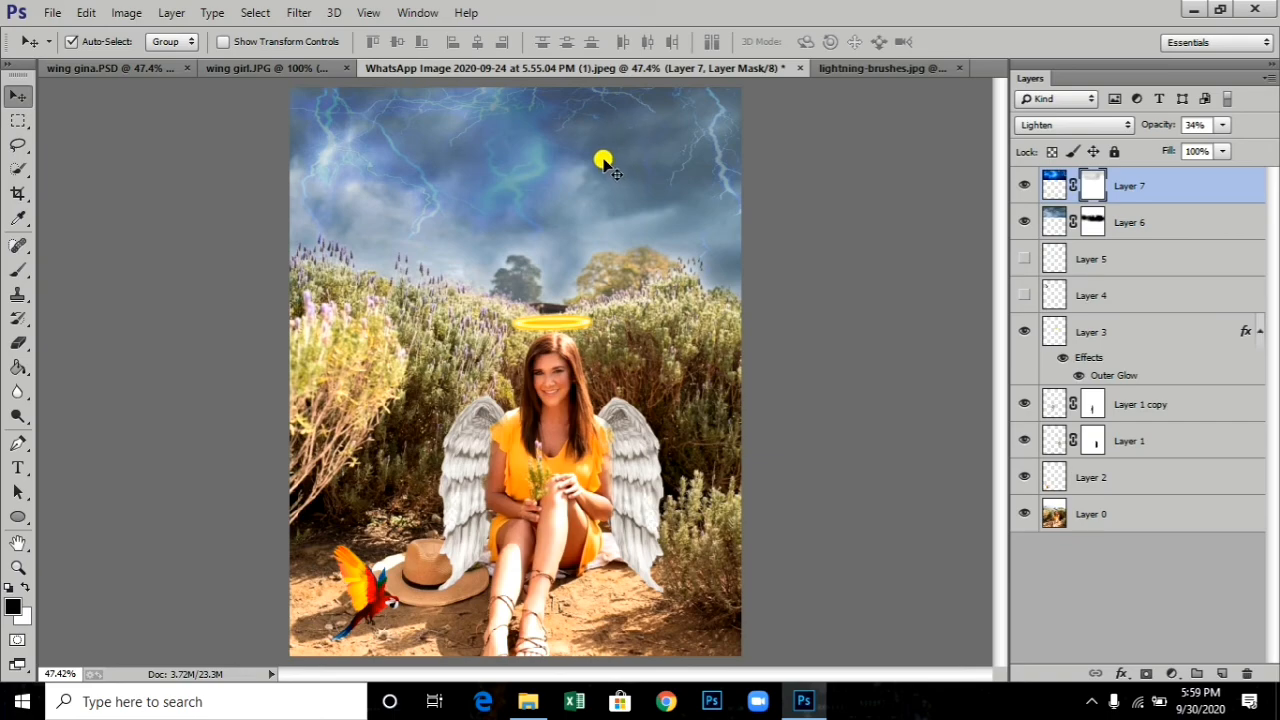
Step: Move hidden parrot Layer 5 to the top of the layer stack and make it visible
click(1095, 268)
drag(1105, 262, 1089, 165)
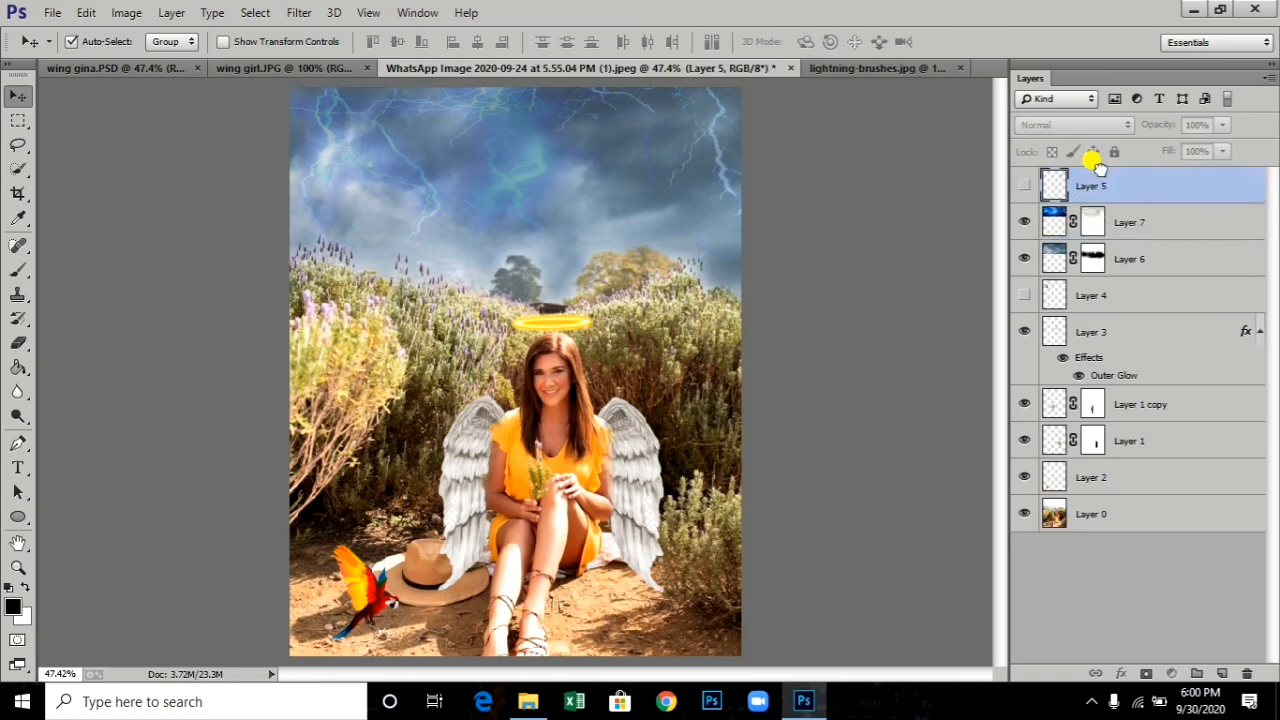
click(1024, 185)
click(1024, 330)
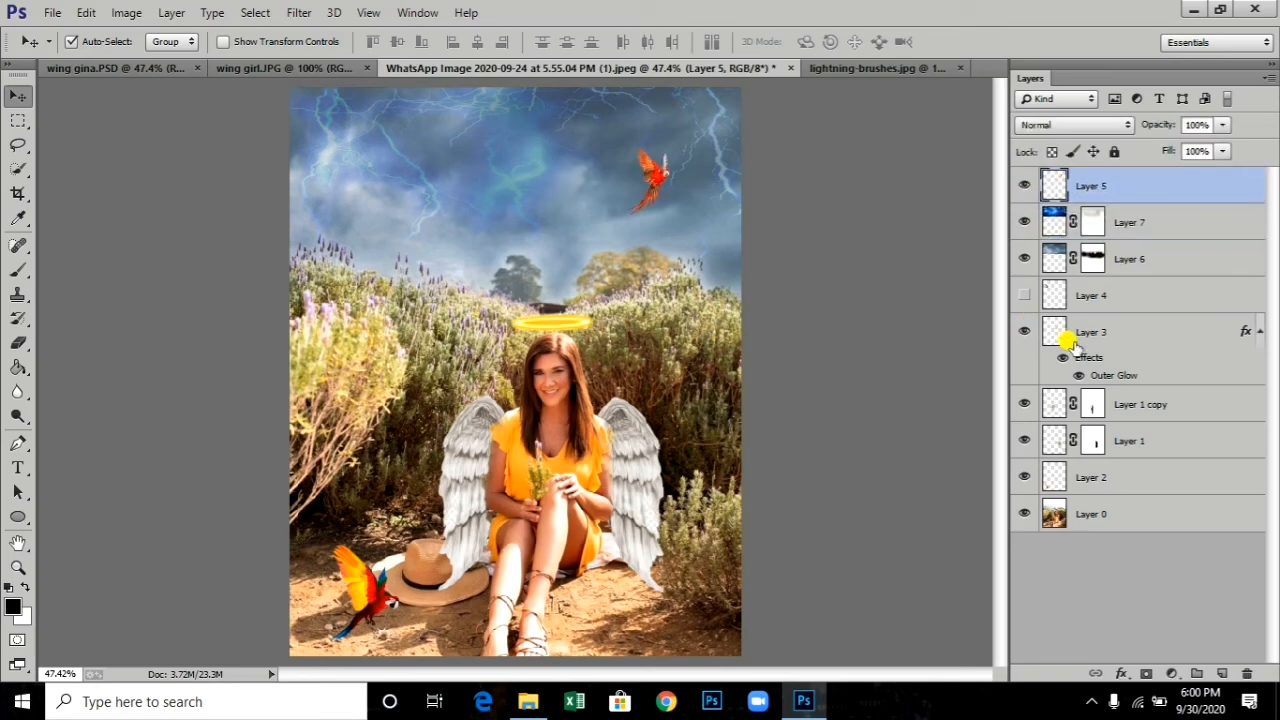
Step: Show parrot Layer 4, move it above the lightning layer, and lower the parrot slightly in the sky
click(1024, 296)
drag(1086, 300, 1090, 245)
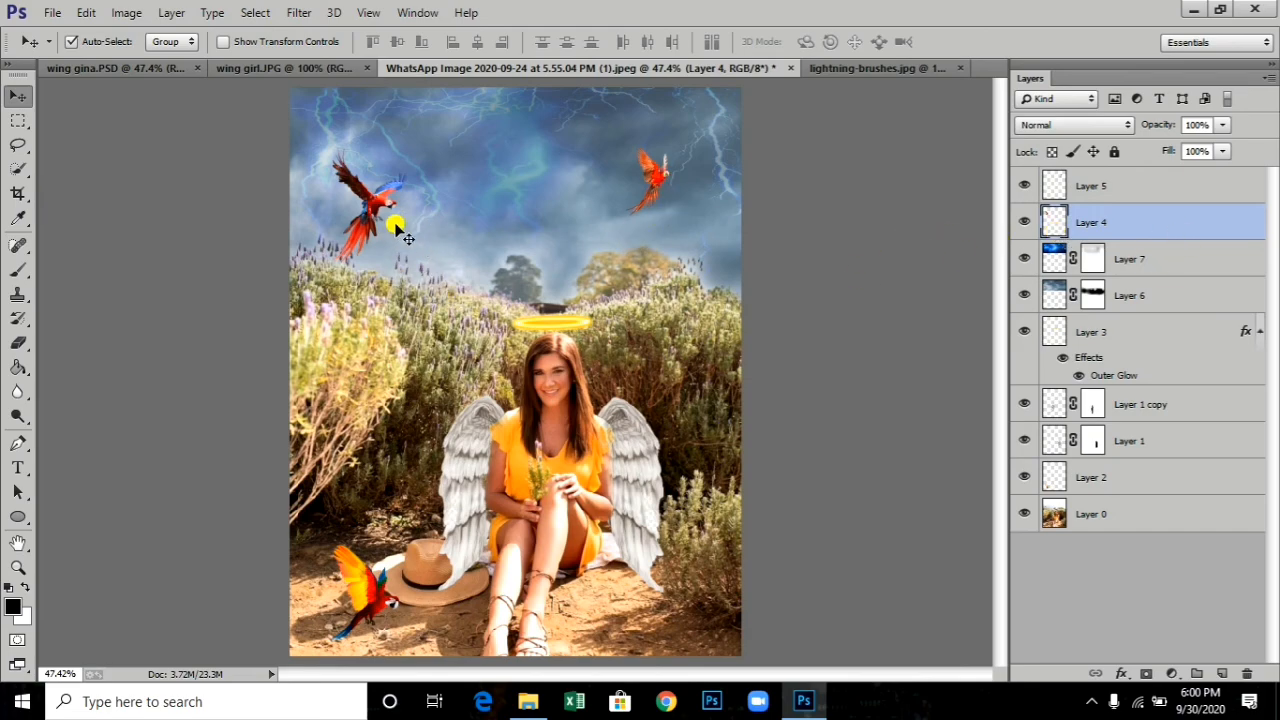
mouse_move(393, 236)
mouse_down()
mouse_move(382, 250)
mouse_move(395, 258)
mouse_up()
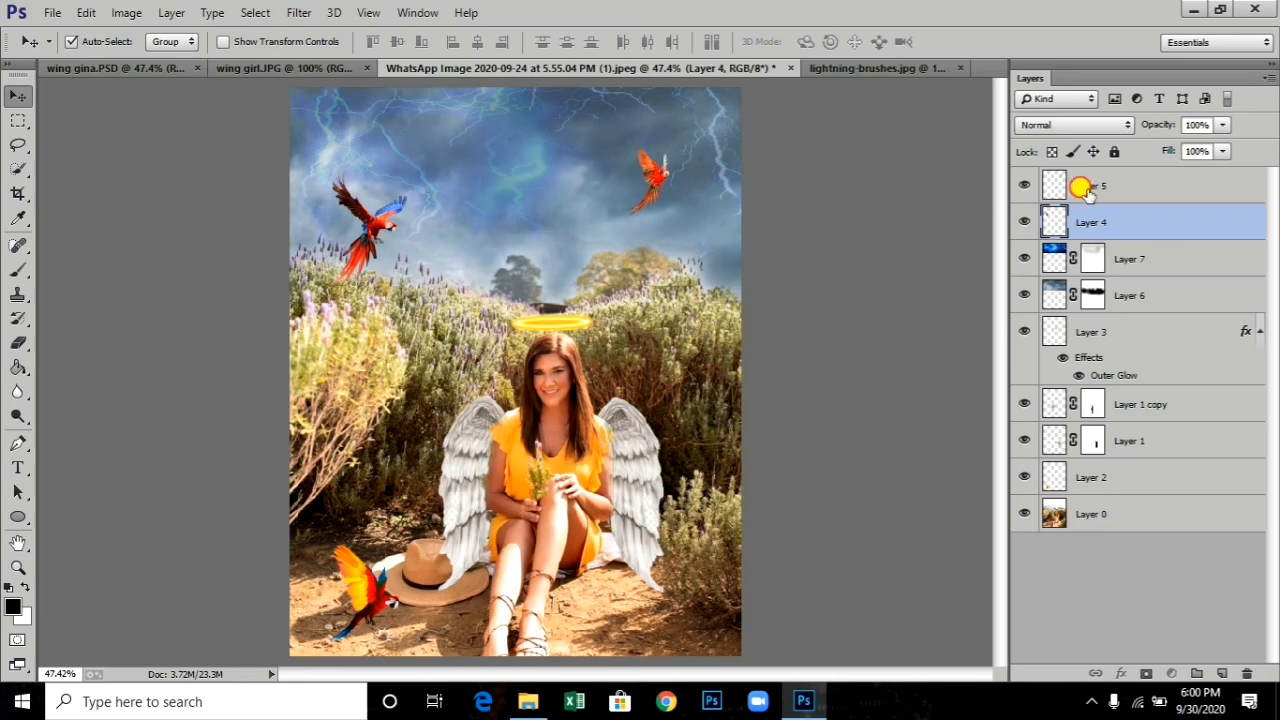
Step: Reposition the right-hand parrot on Layer 5 slightly and tilt it clockwise
click(1085, 185)
drag(648, 190, 720, 183)
click(1120, 188)
key(ctrl+t)
key(Return)
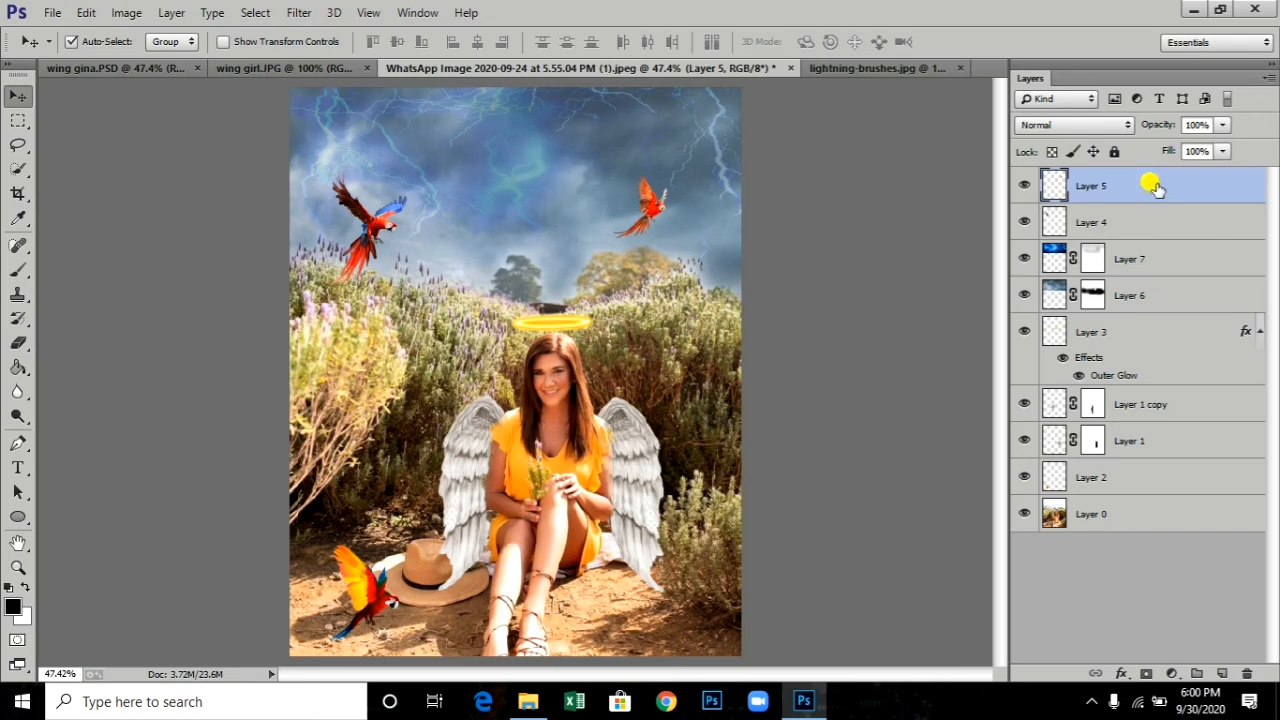
Step: Add a Curves adjustment directly above Layer 0 and bend the RGB curve slightly downward to darken the base photo
click(1122, 513)
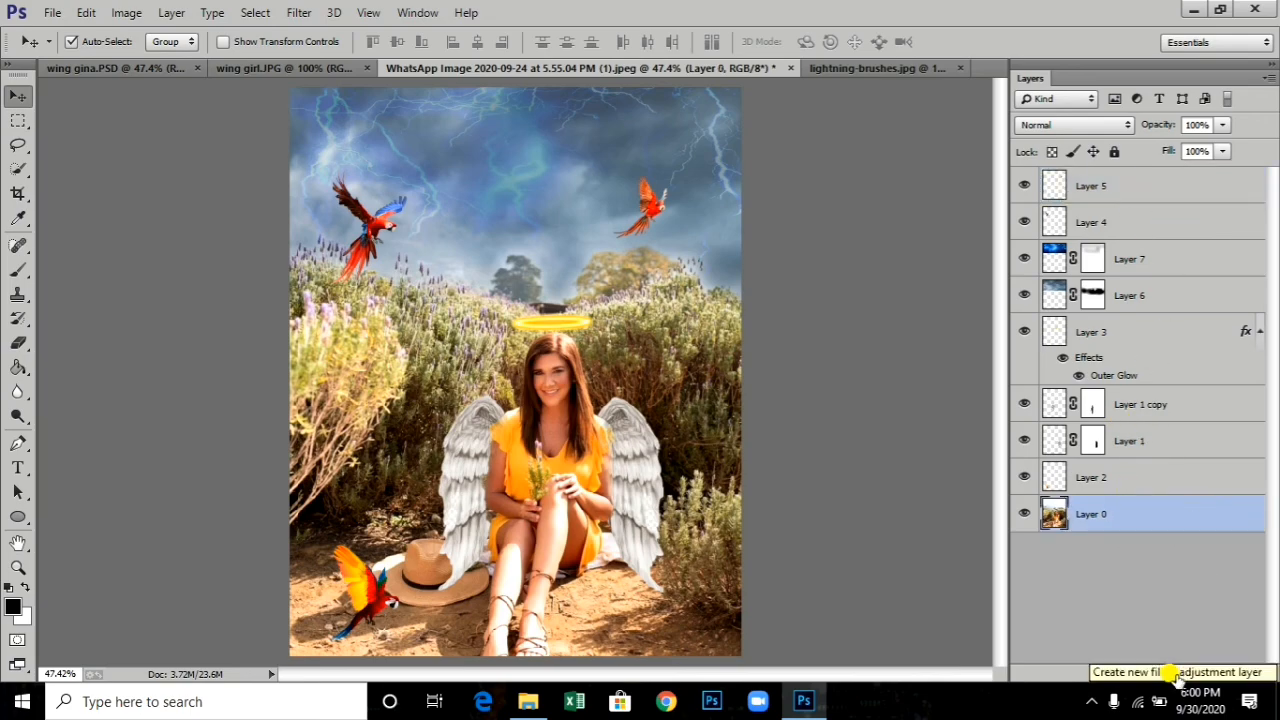
click(1178, 677)
click(1154, 376)
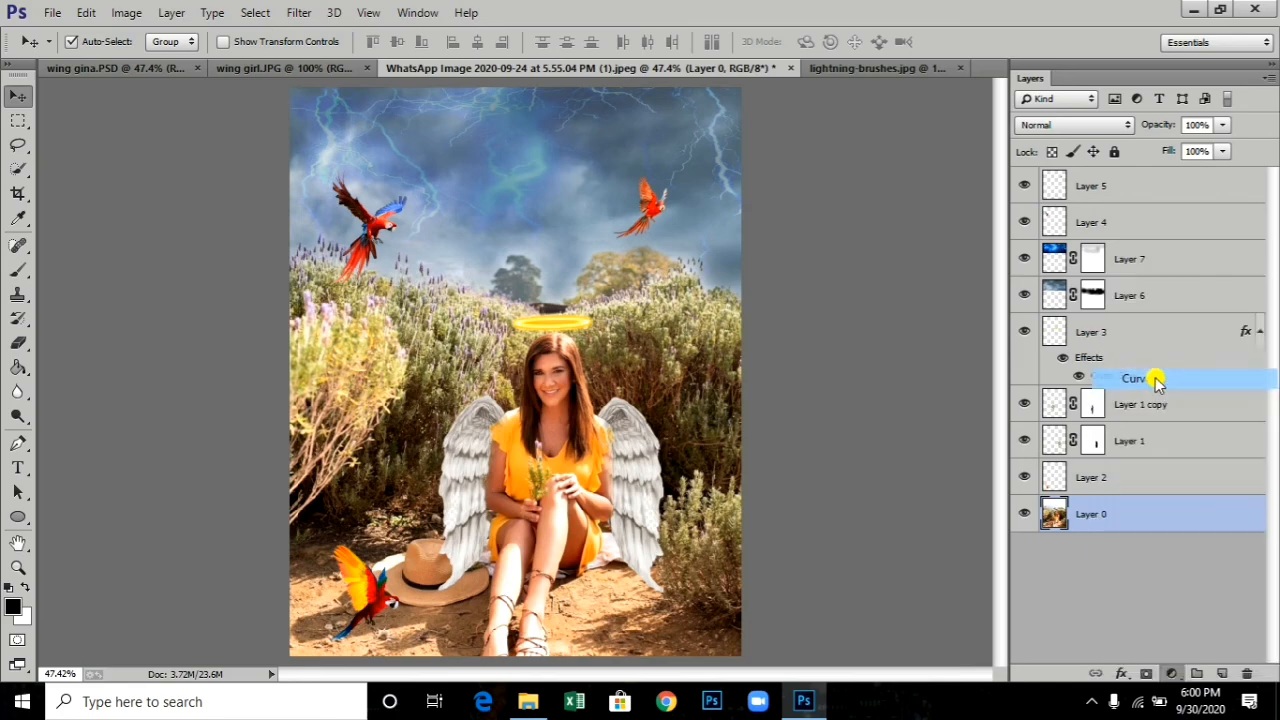
mouse_move(831, 474)
mouse_down()
mouse_move(833, 485)
mouse_move(849, 465)
mouse_move(851, 477)
mouse_up()
key(ctrl+z)
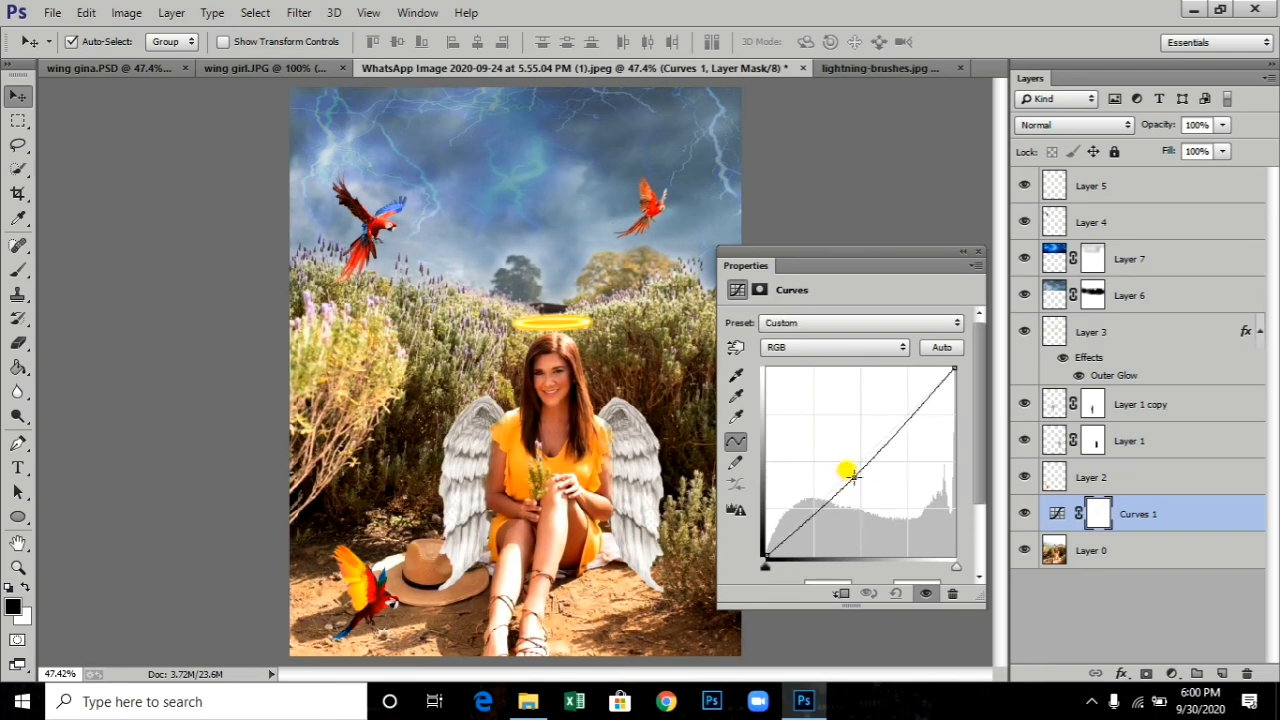
drag(798, 520, 853, 481)
click(986, 248)
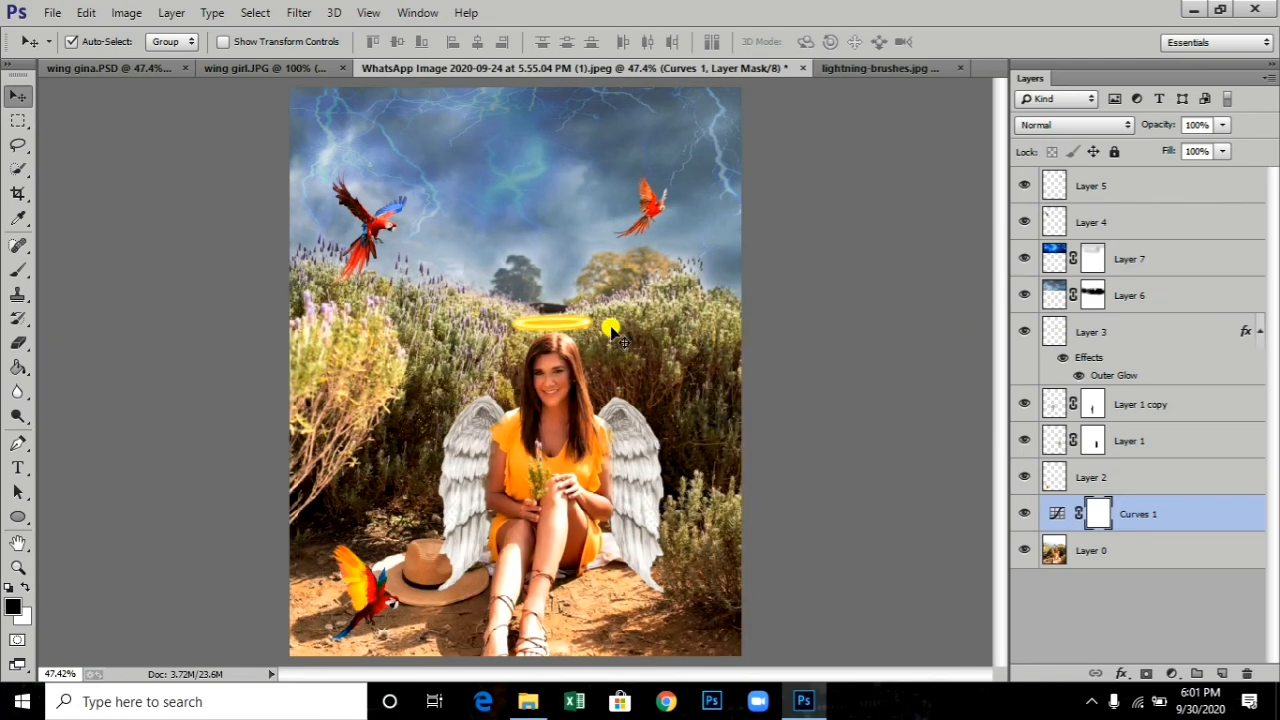
Step: Add a Vibrance adjustment above all layers and set its vibrance to +61
click(1118, 180)
click(1171, 673)
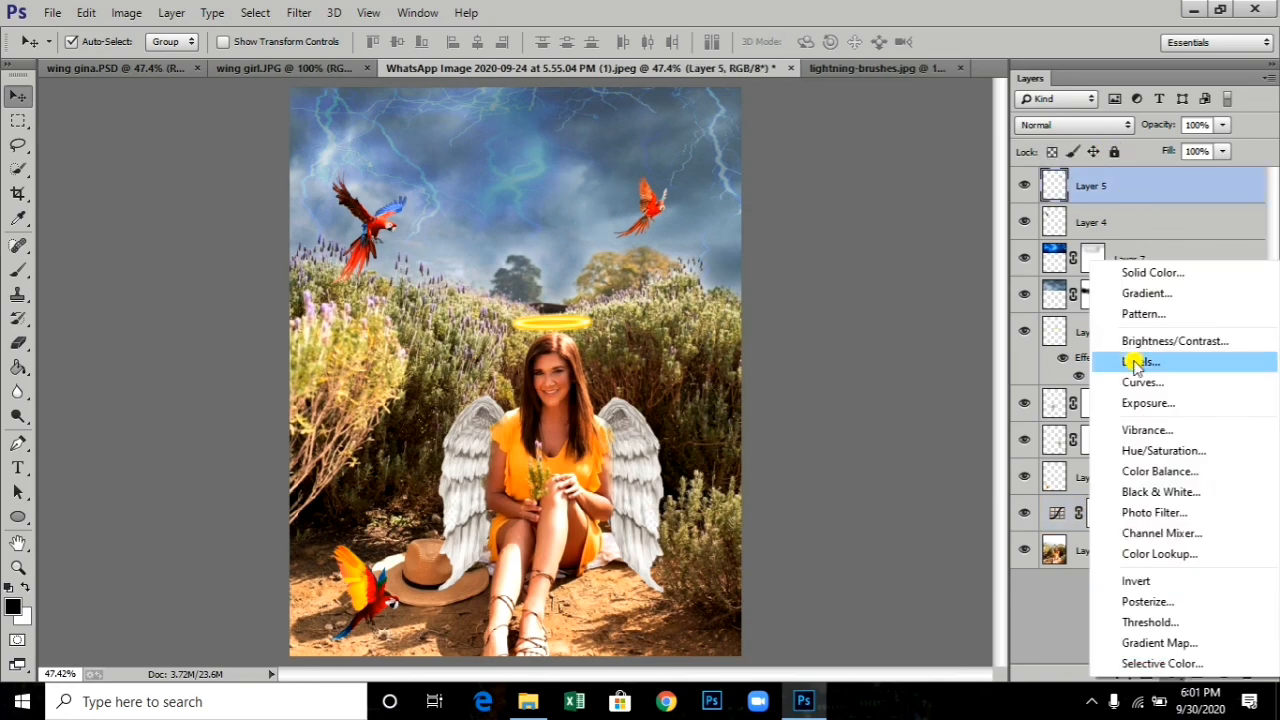
click(1145, 430)
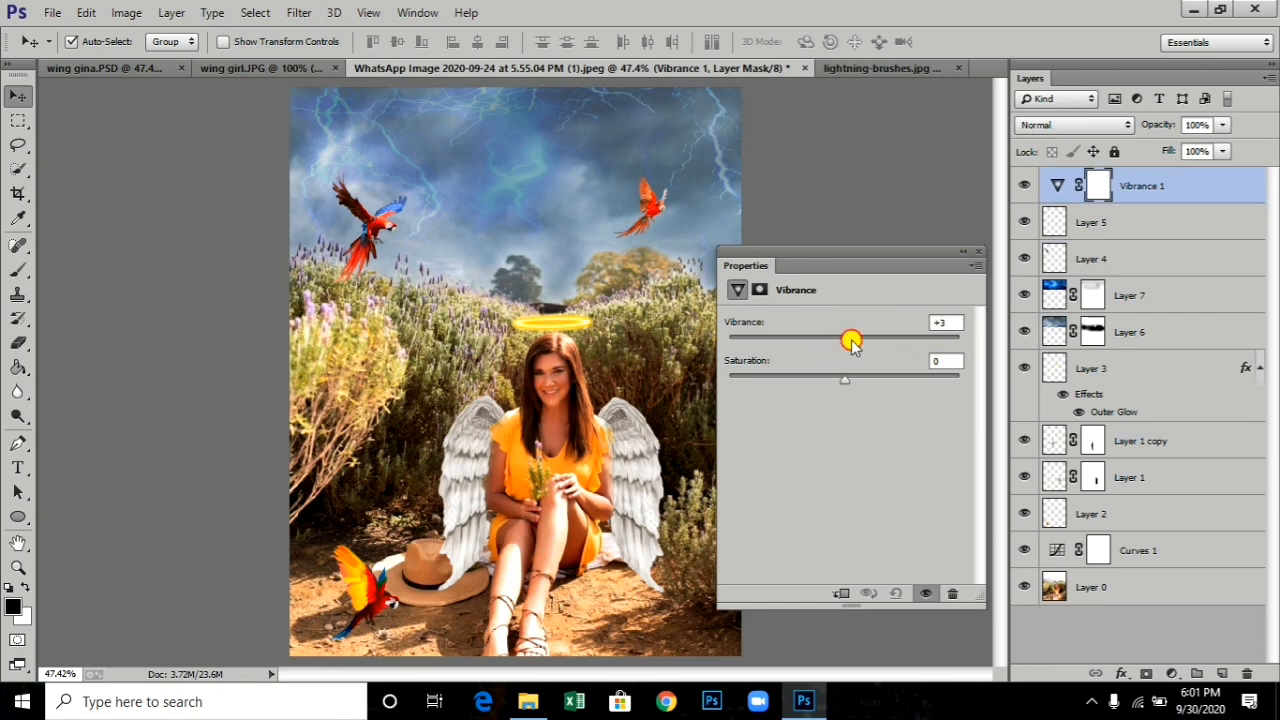
drag(851, 341, 905, 344)
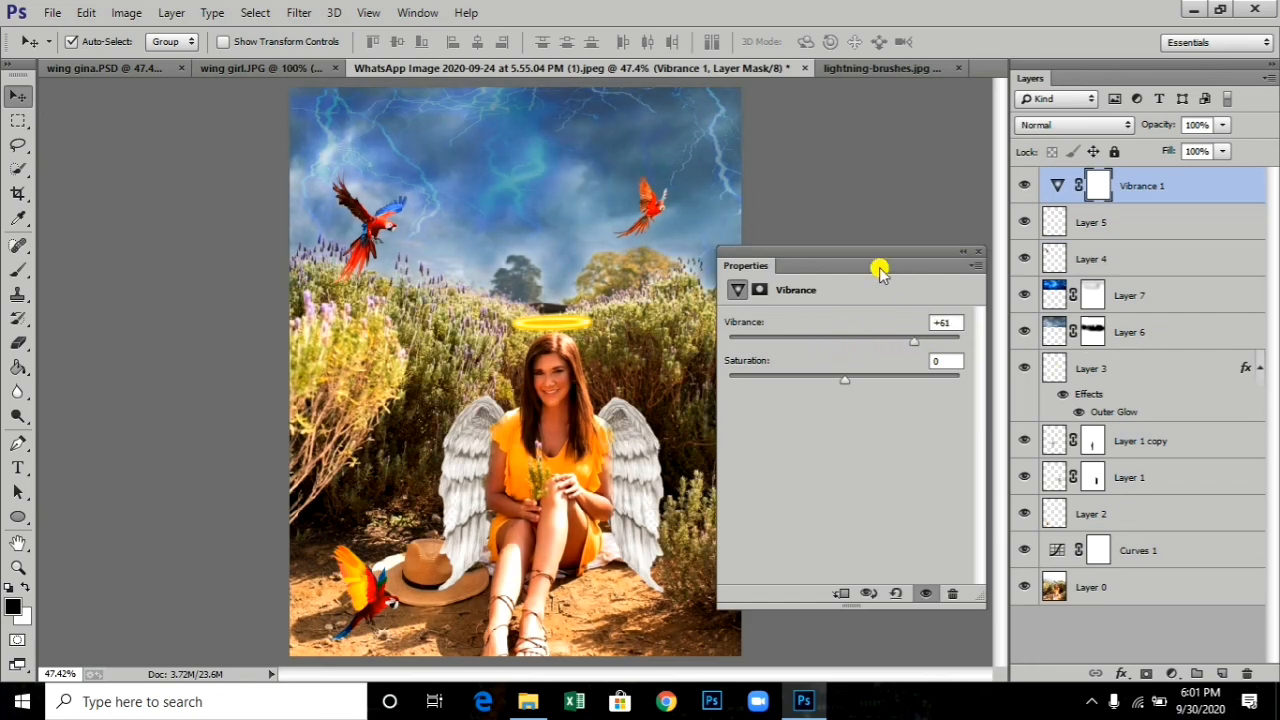
click(975, 258)
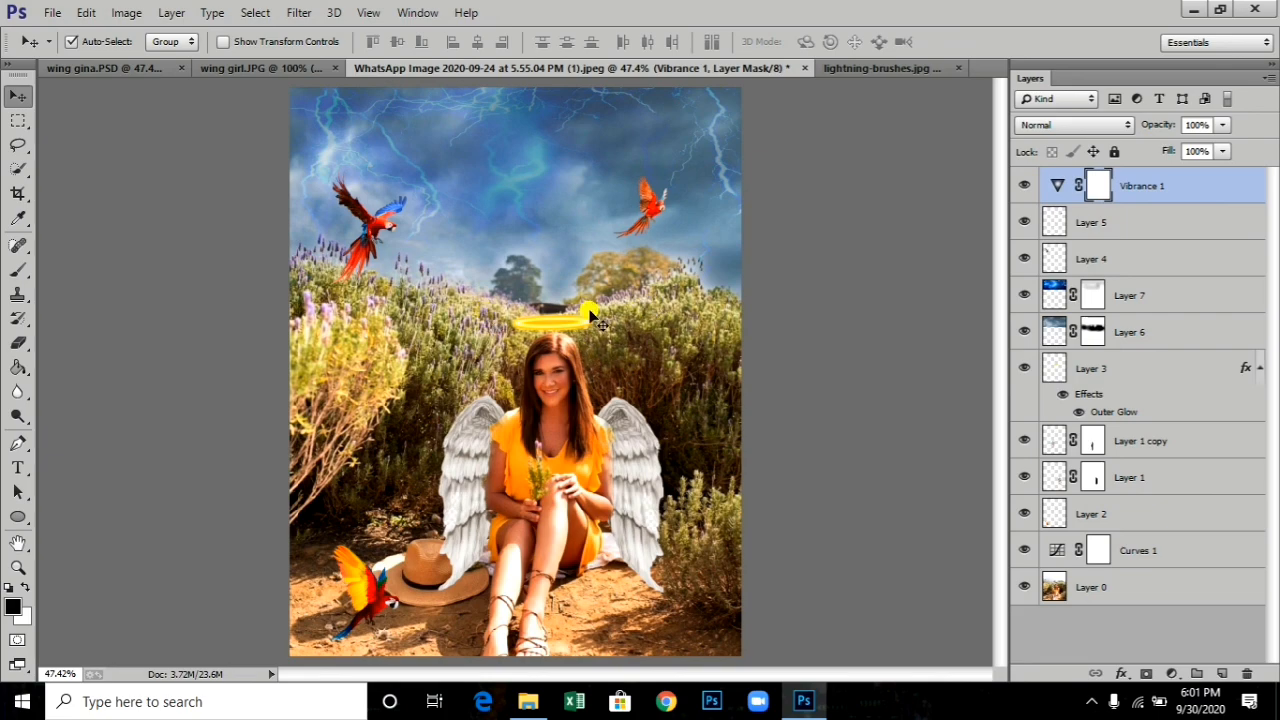